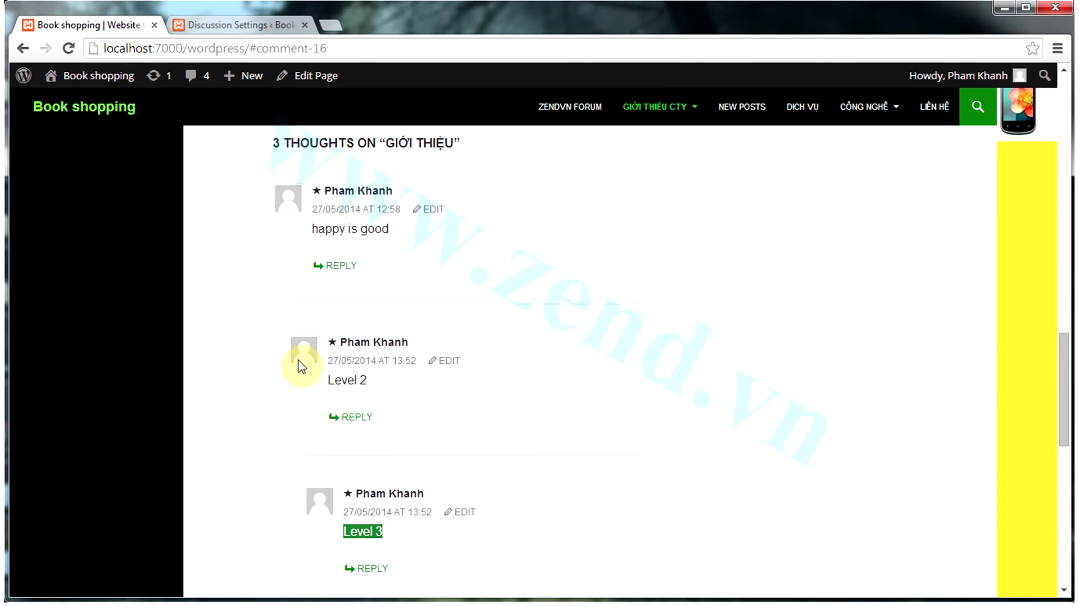
# Deselect the Level 3 comment text and scroll down the Giới thiệu page.
pyautogui.click(485, 383)
pyautogui.scroll(-4, 485, 383)
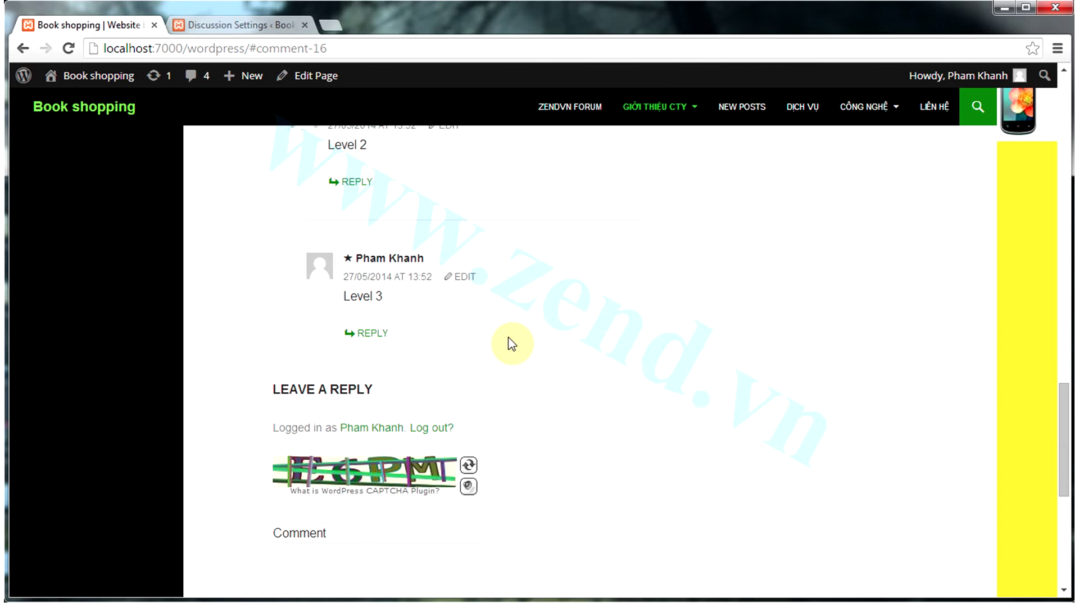
# Reply to the Level 3 comment with 'Level 4', answering the CAPTCHA, and post it.
pyautogui.click(378, 337)
pyautogui.scroll(-3, 540, 394)
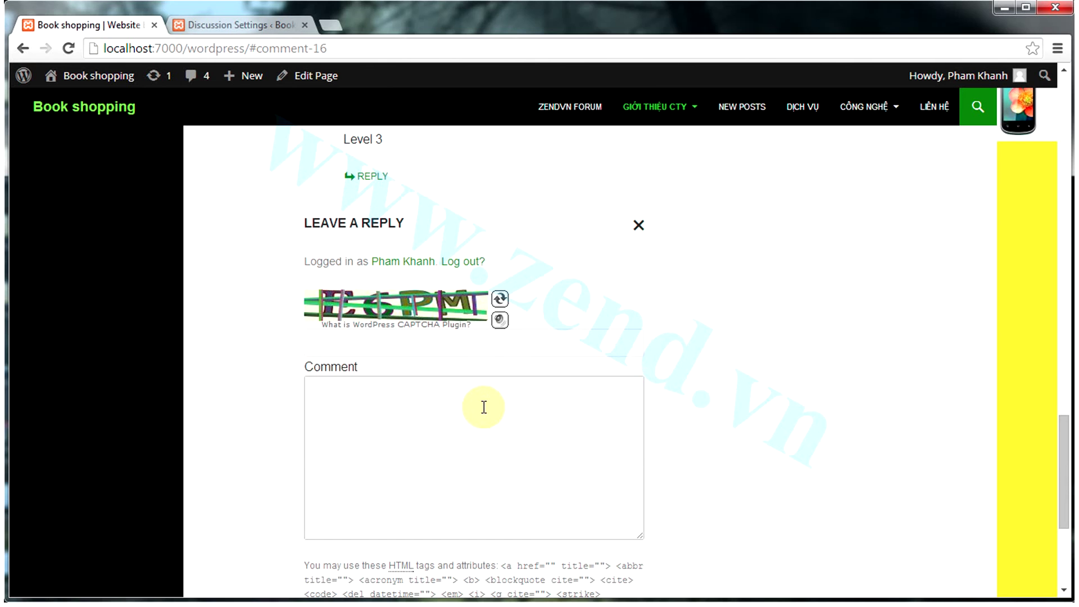
pyautogui.write('Level 4')
pyautogui.click(416, 343)
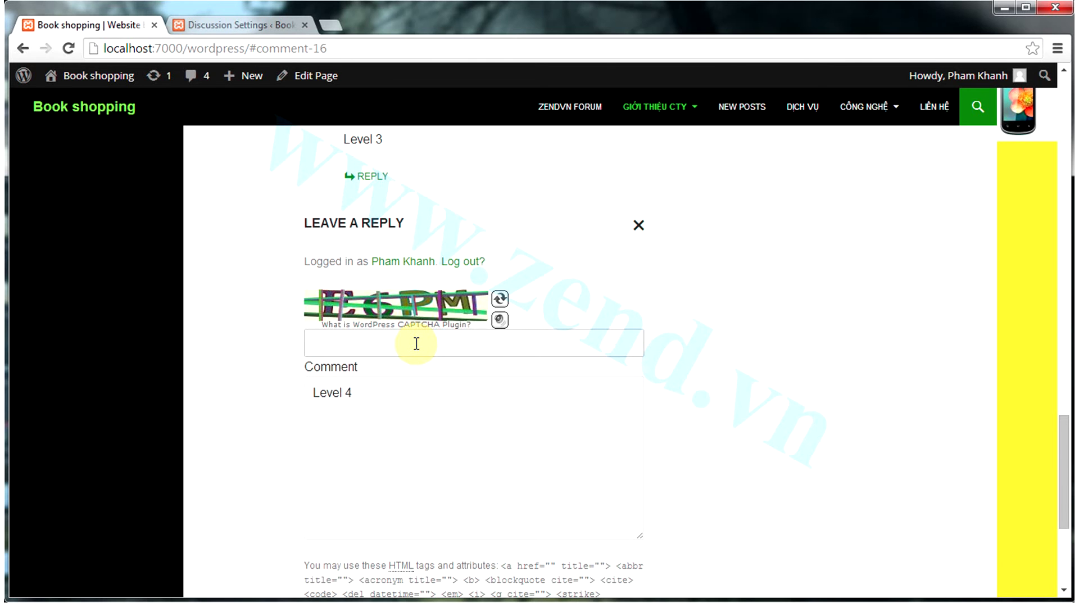
pyautogui.scroll(-4, 705, 356)
pyautogui.click(398, 414)
pyautogui.scroll(4, 736, 398)
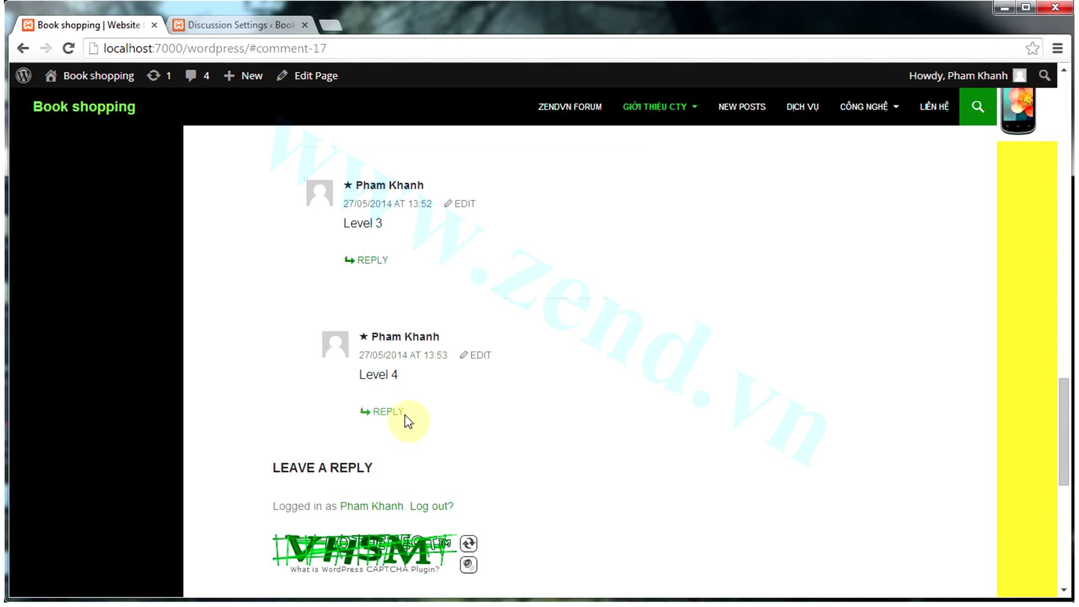
pyautogui.scroll(1, 477, 421)
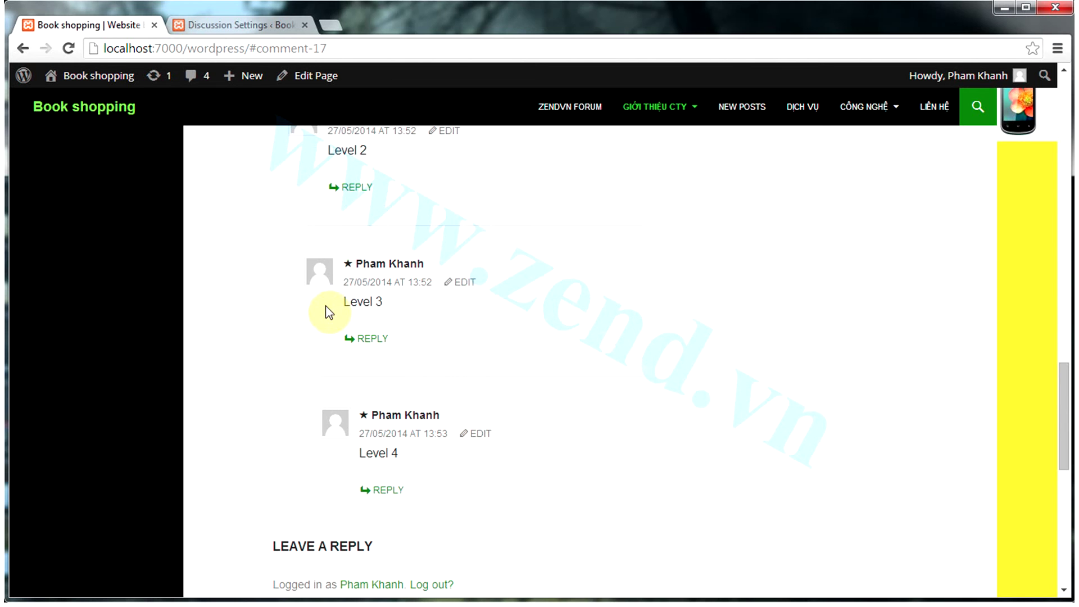
# Reply to the Level 4 comment with 'Level 5', answering the CAPTCHA, and post it.
pyautogui.click(394, 491)
pyautogui.click(415, 278)
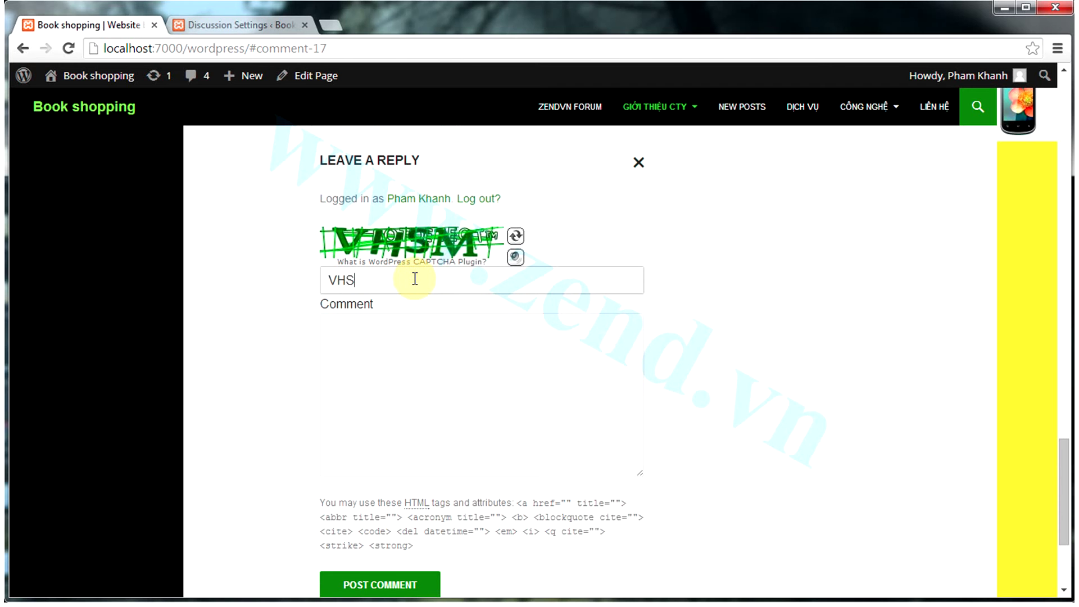
pyautogui.press('Tab')
pyautogui.write('Level 5')
pyautogui.click(427, 581)
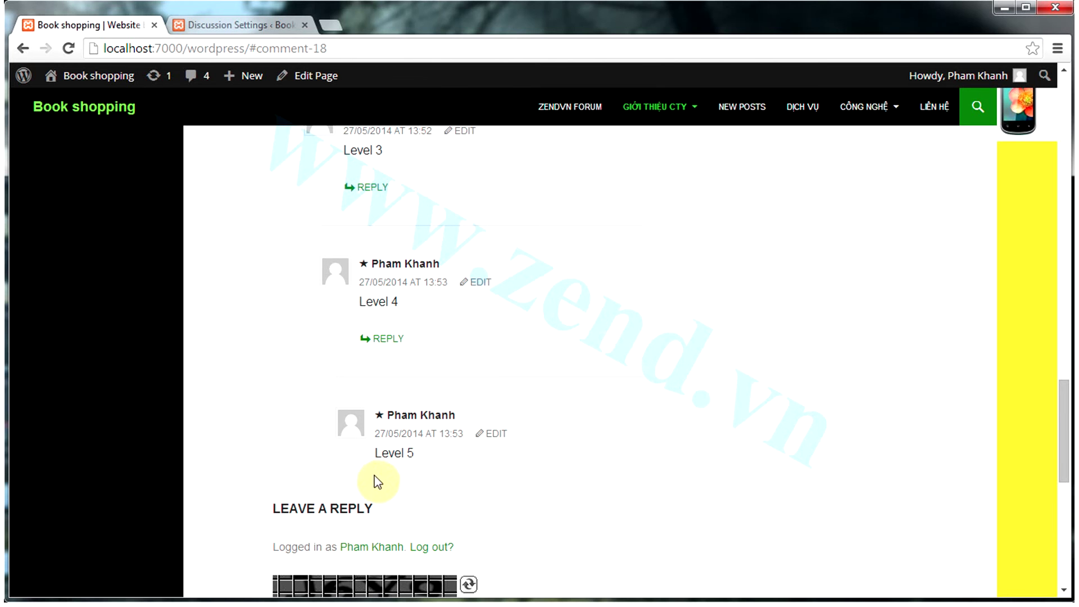
pyautogui.moveTo(370, 452); pyautogui.dragTo(431, 453)
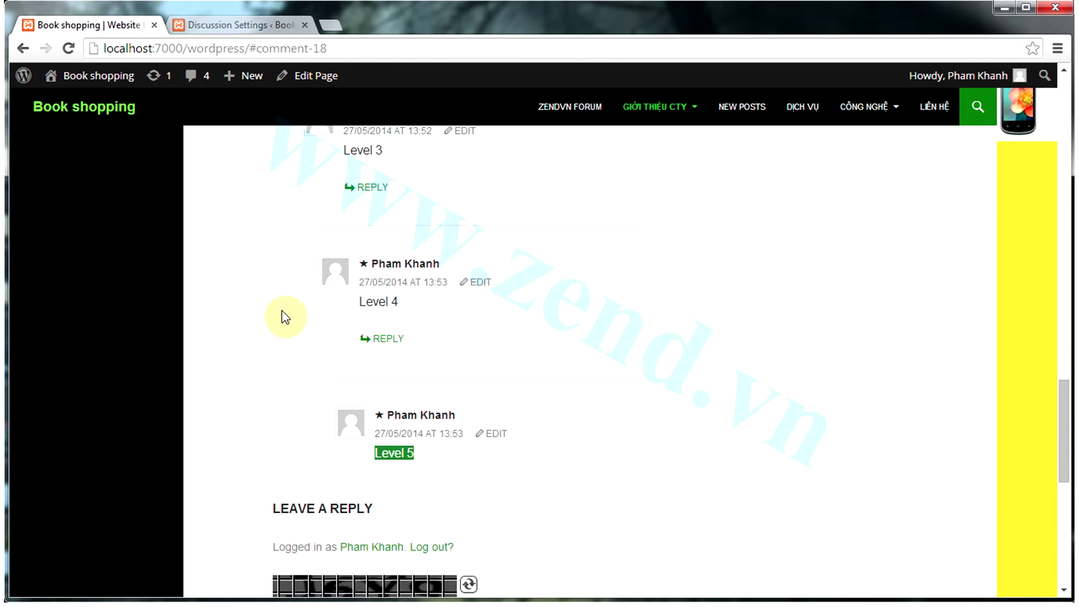
pyautogui.click(268, 26)
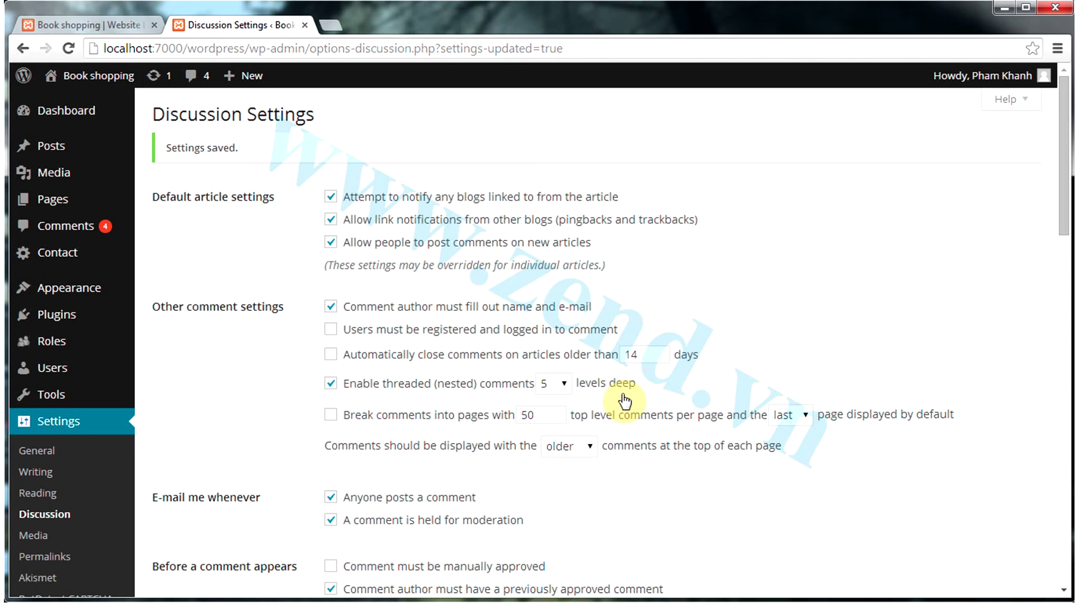
# Set threaded comments to 3 levels deep, save, and reload the Book shopping comments page.
pyautogui.click(555, 389)
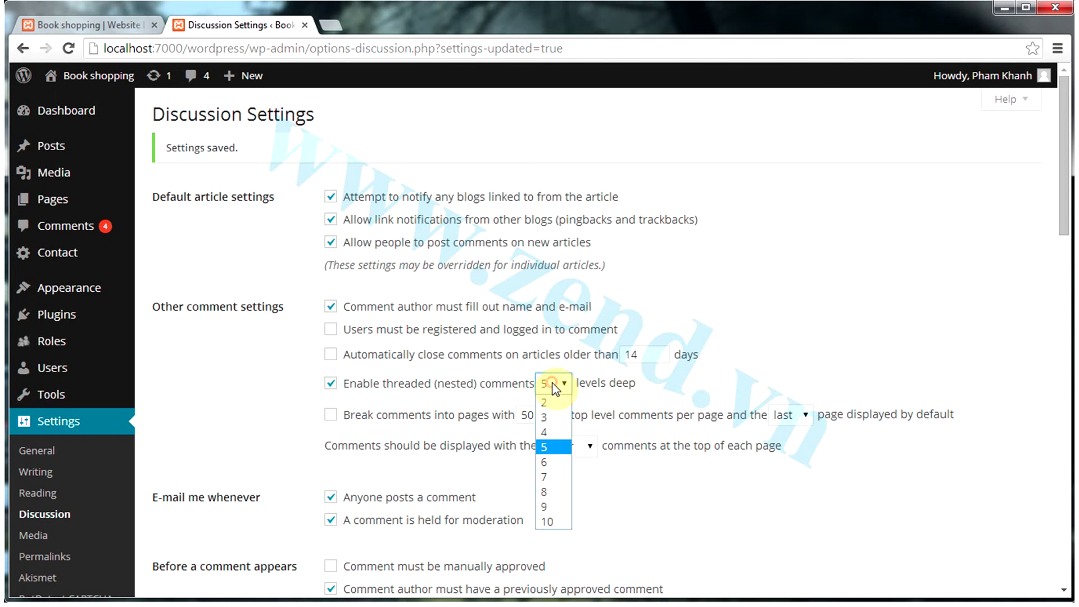
pyautogui.click(553, 428)
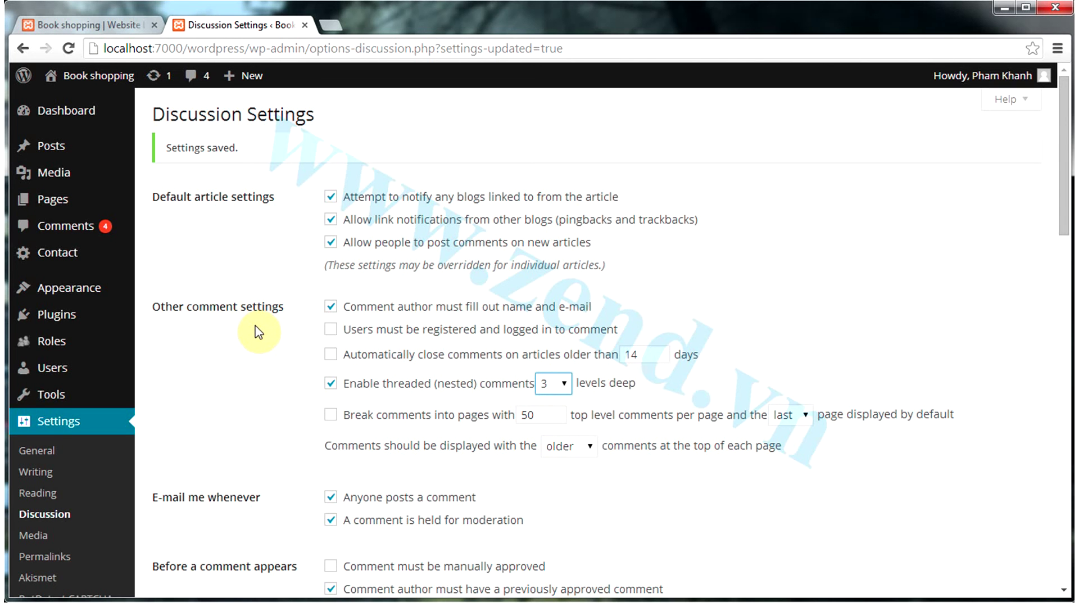
pyautogui.scroll(-20, 258, 331)
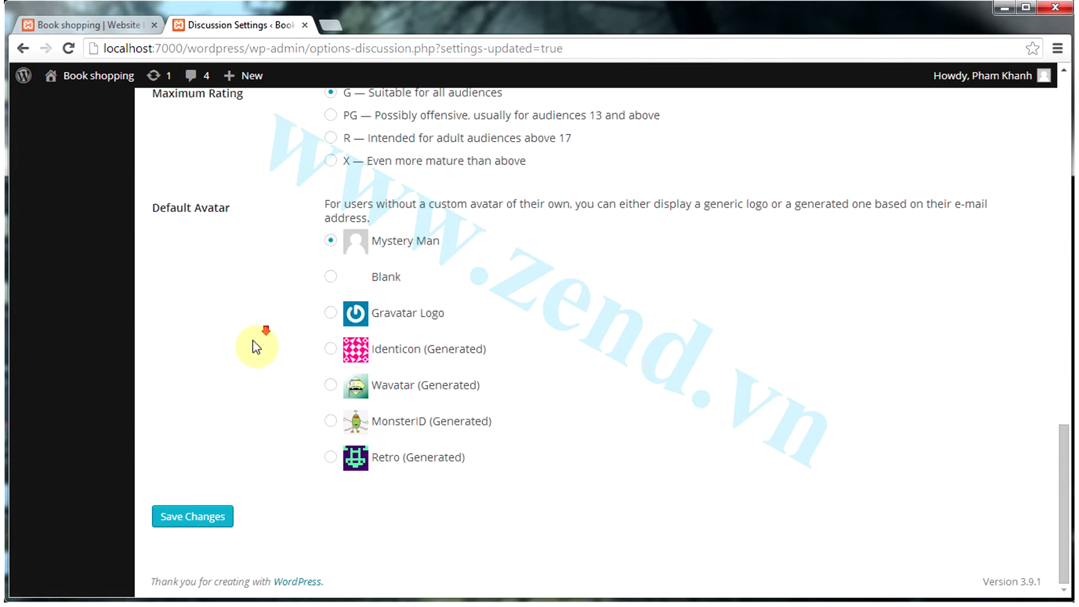
pyautogui.click(201, 522)
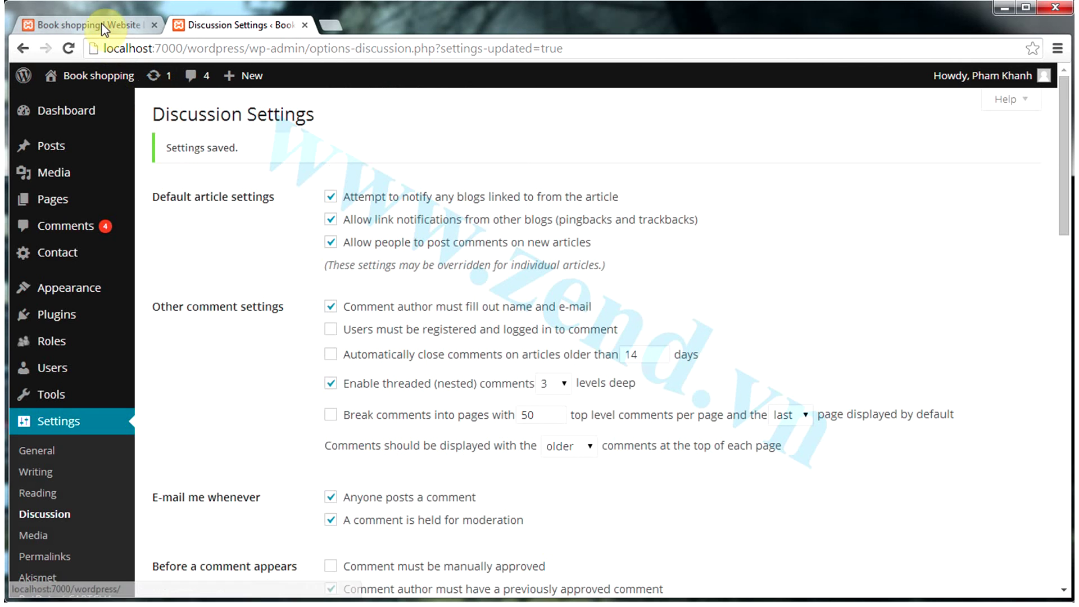
pyautogui.click(104, 26)
pyautogui.click(66, 47)
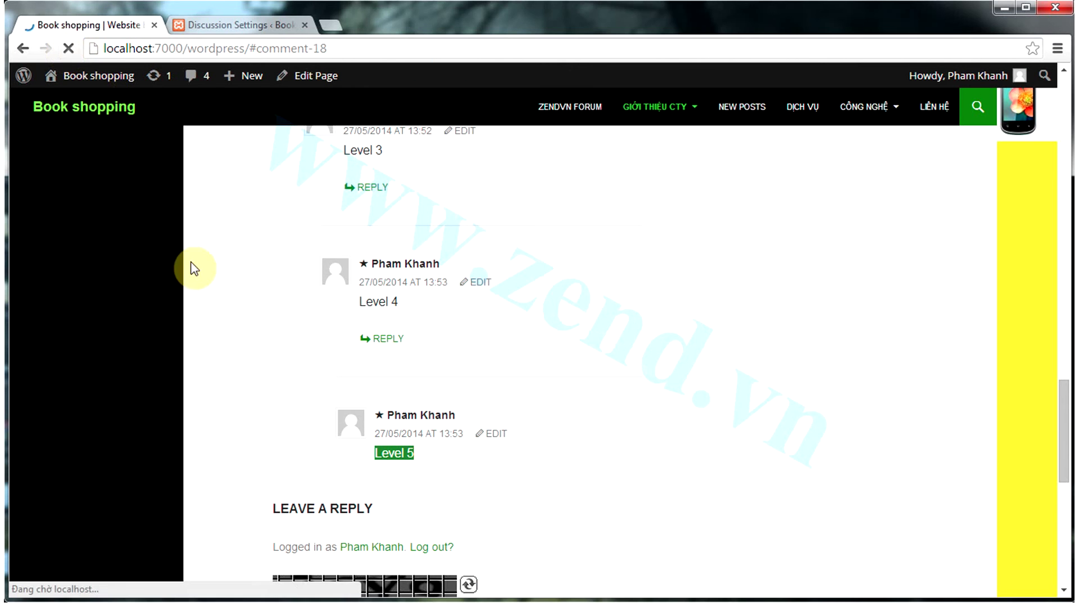
# Scroll the reloaded comments to confirm Levels 4 and 5 no longer indent, then revisit Discussion Settings.
pyautogui.scroll(7, 233, 274)
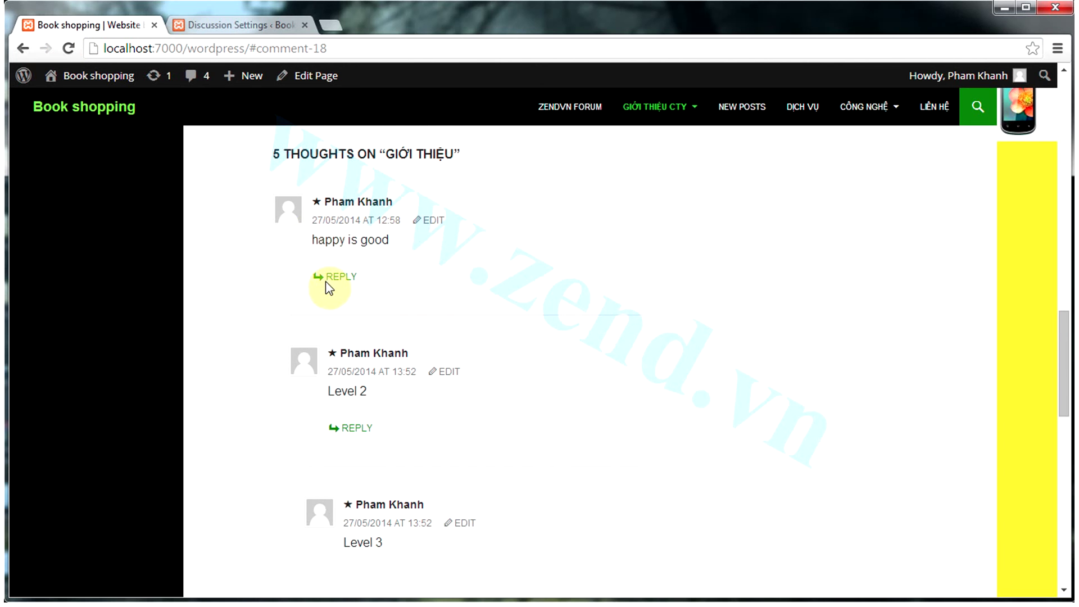
pyautogui.scroll(-1, 326, 288)
pyautogui.scroll(1, 304, 214)
pyautogui.scroll(-3, 290, 378)
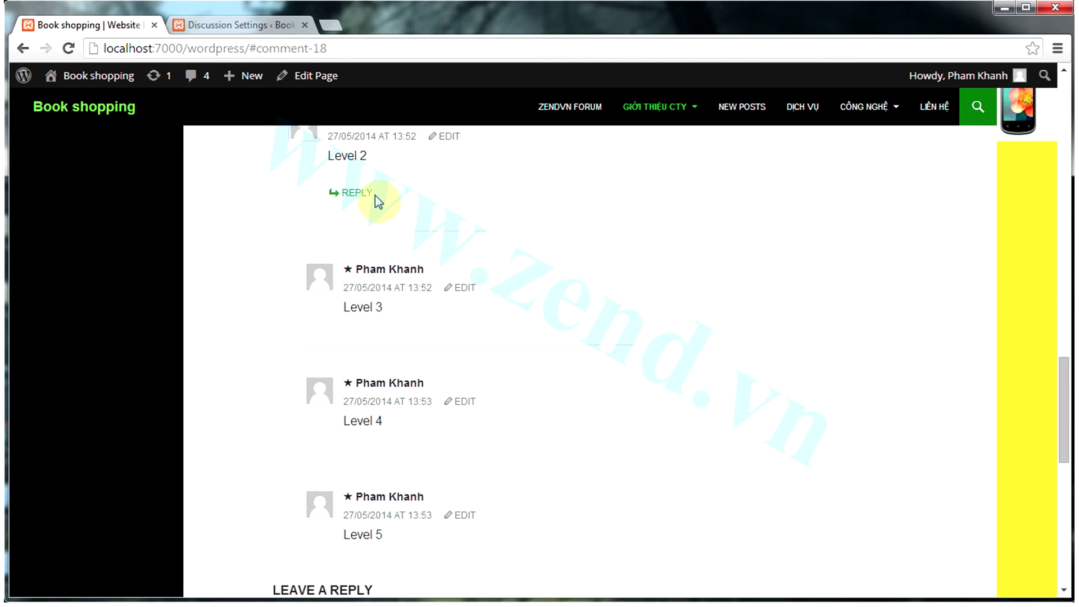
pyautogui.moveTo(376, 193); pyautogui.dragTo(316, 190)
pyautogui.click(261, 272)
pyautogui.click(239, 24)
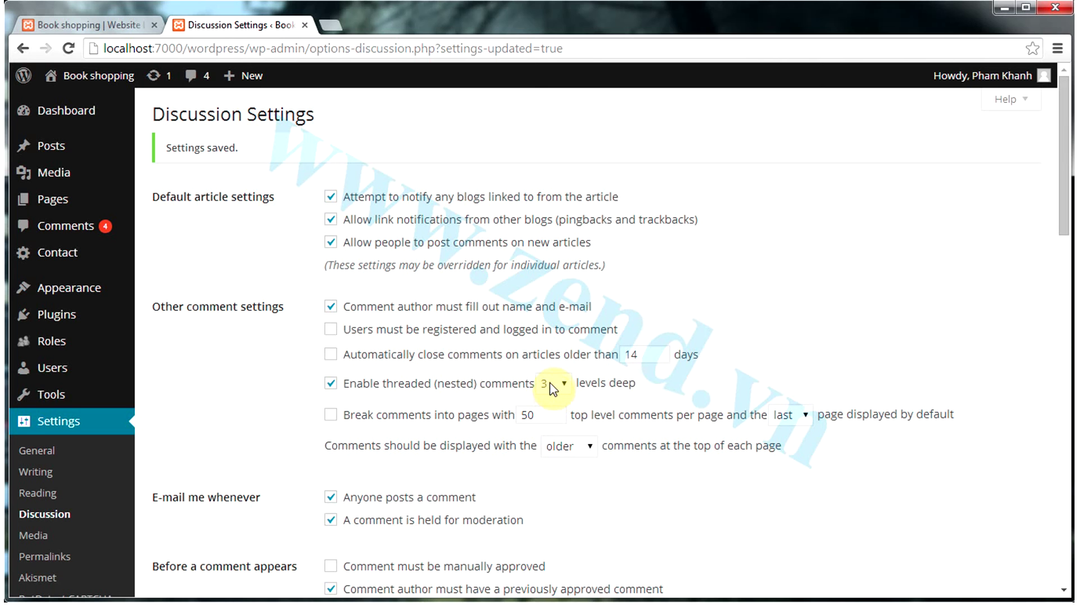
# Change threaded comments to 2 levels deep and save the discussion settings.
pyautogui.click(552, 383)
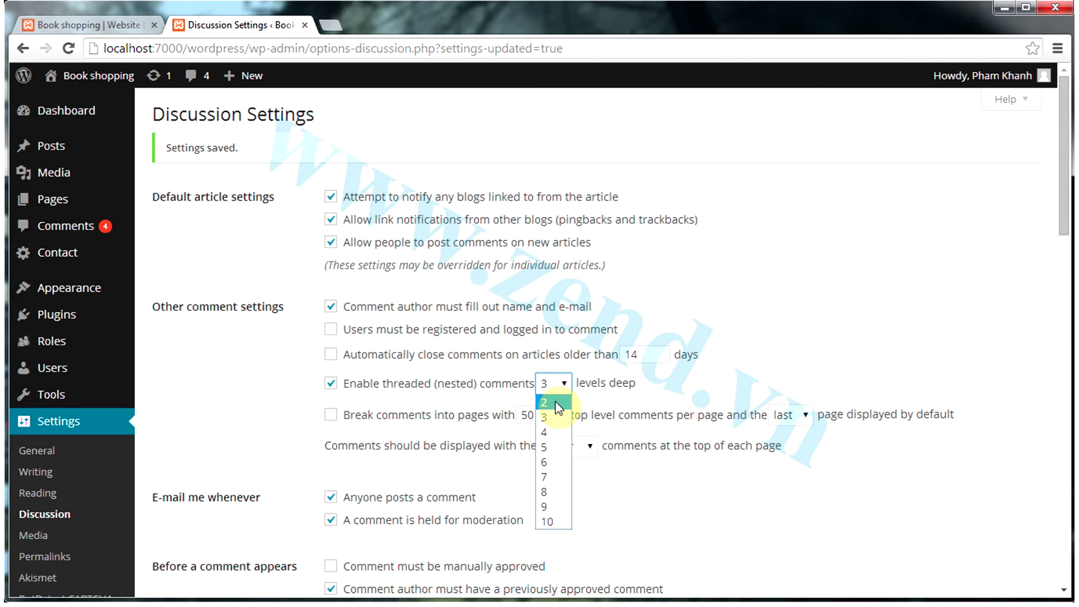
pyautogui.click(555, 402)
pyautogui.scroll(-7, 428, 441)
pyautogui.scroll(-15, 428, 437)
pyautogui.click(196, 519)
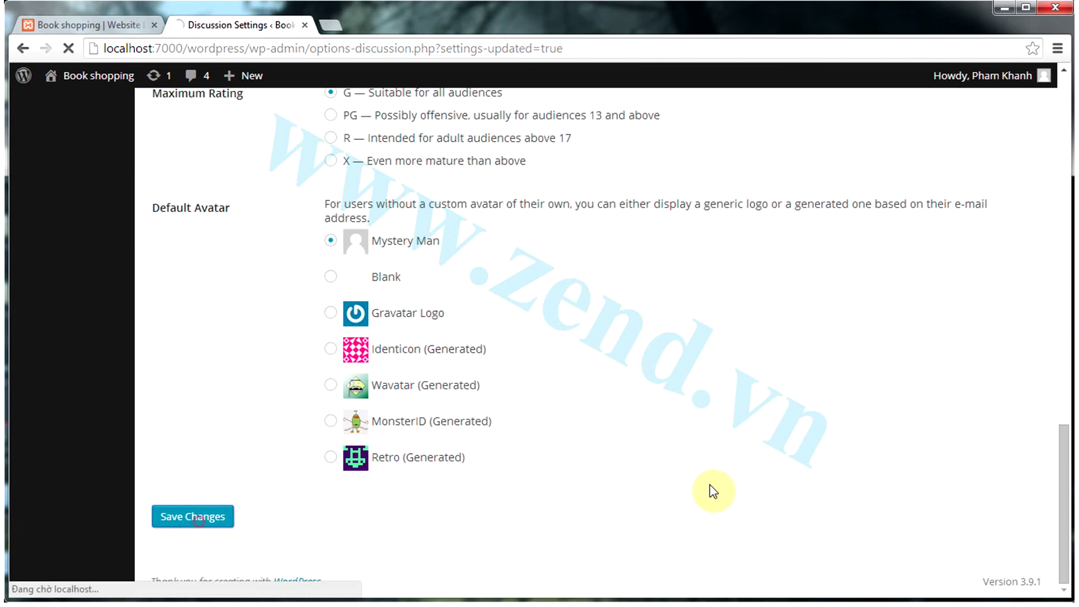
# Reload the Book shopping comments page to check the flatter nesting, then return to Discussion Settings.
pyautogui.click(93, 25)
pyautogui.click(70, 48)
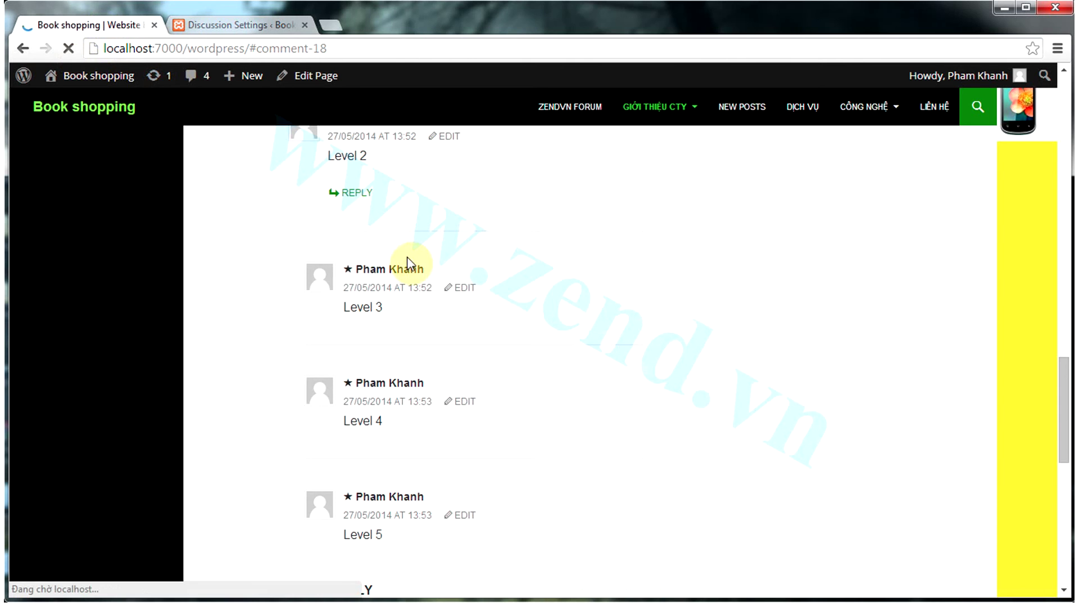
pyautogui.scroll(10, 413, 269)
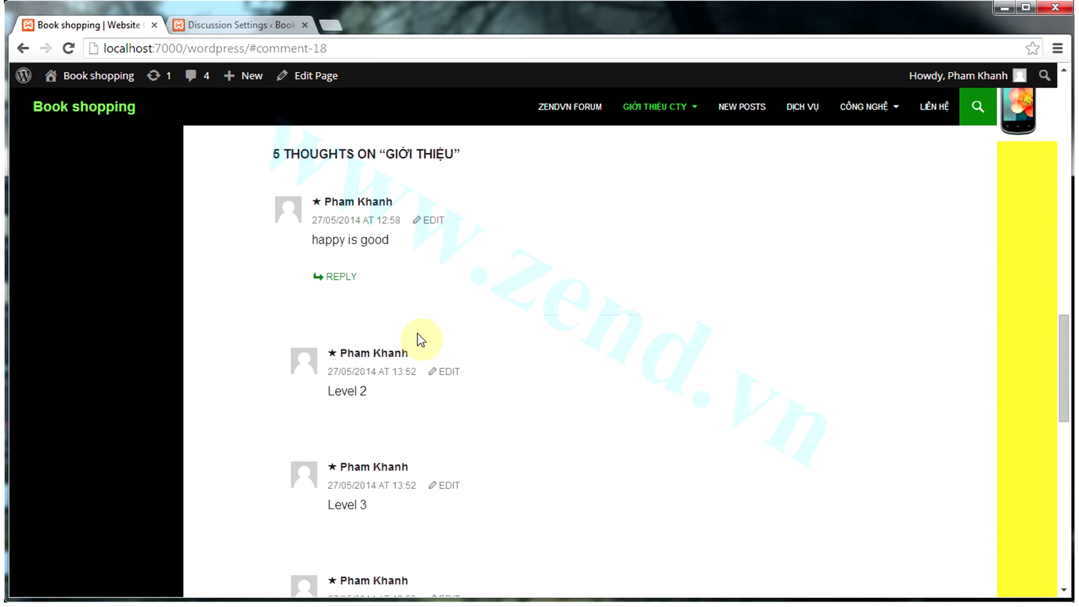
pyautogui.scroll(-3, 301, 371)
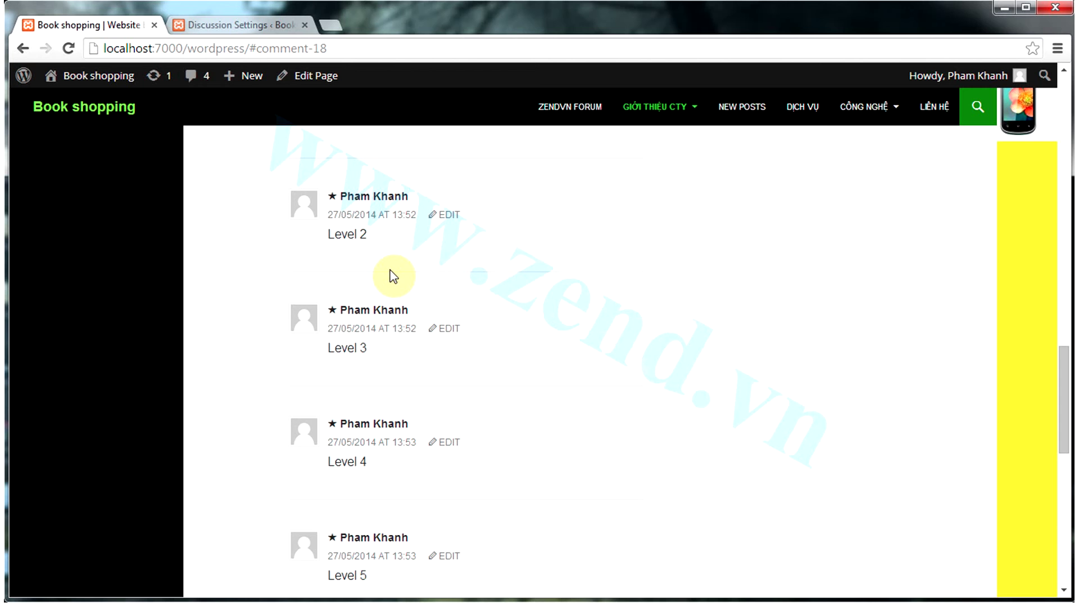
pyautogui.click(212, 23)
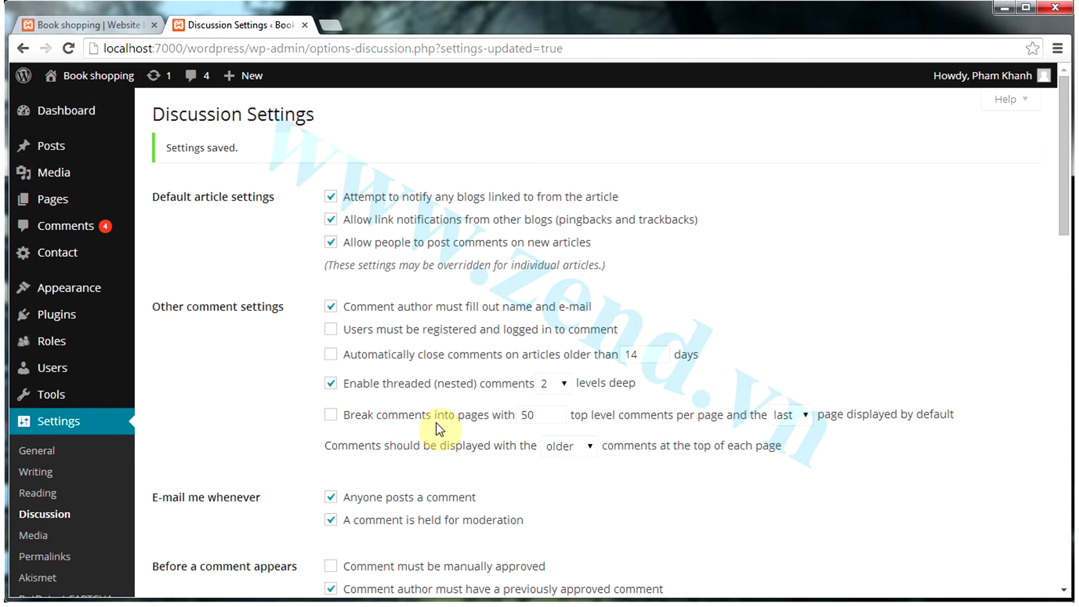
# Change comments per page from 50 to 3 and enable breaking comments into pages.
pyautogui.doubleClick(536, 415)
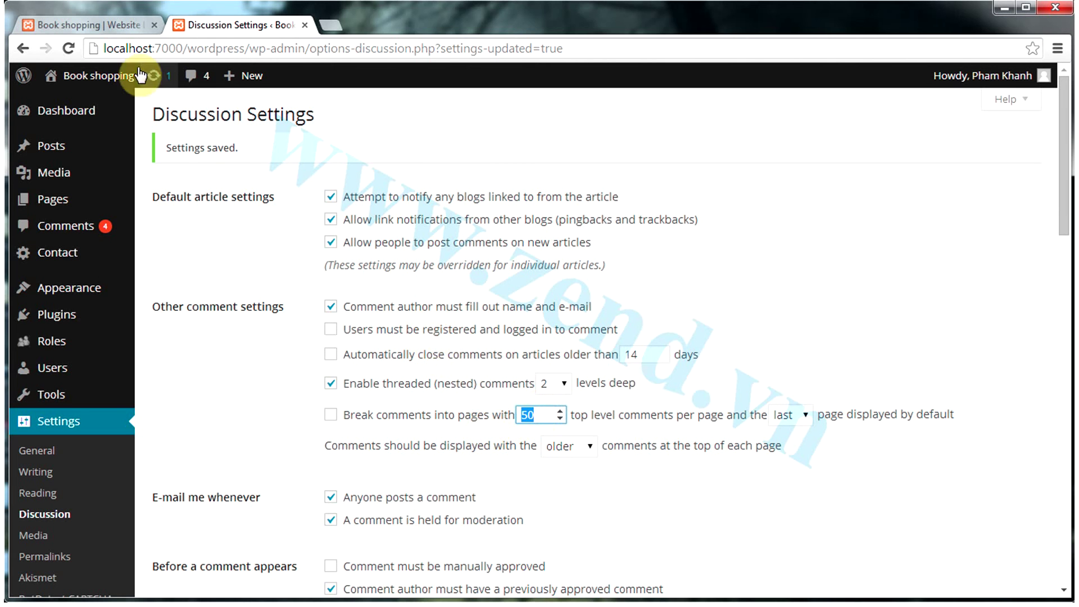
pyautogui.click(114, 27)
pyautogui.scroll(4, 321, 253)
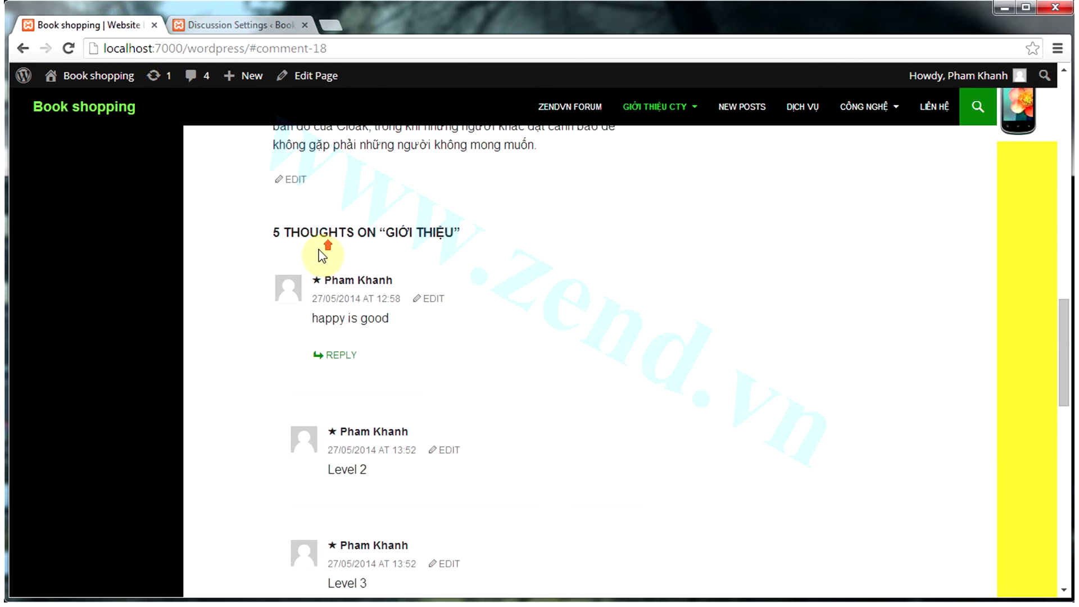
pyautogui.click(262, 27)
pyautogui.write('3')
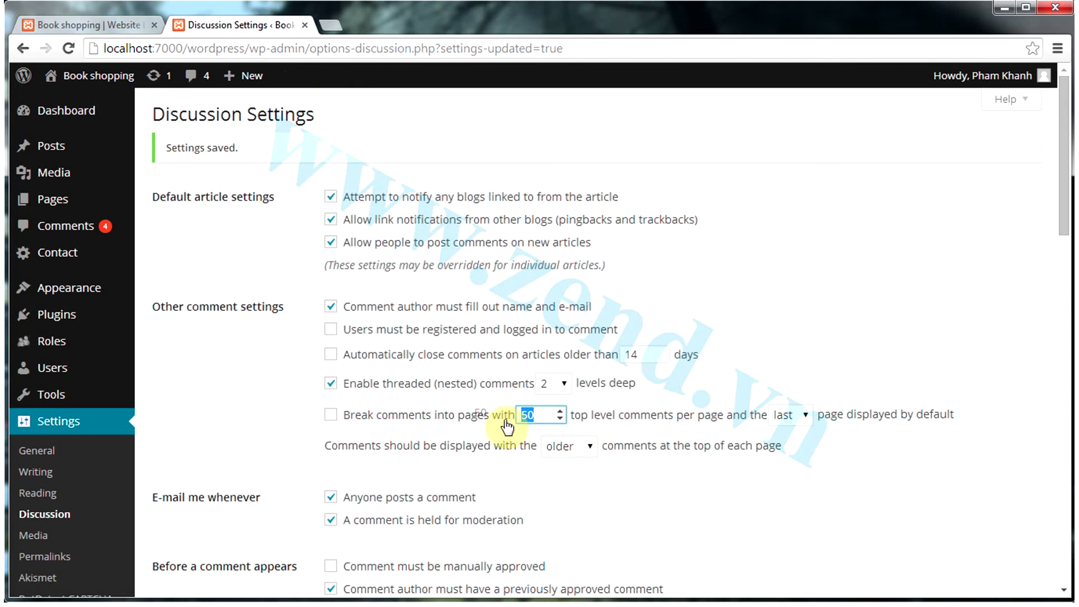
pyautogui.click(676, 502)
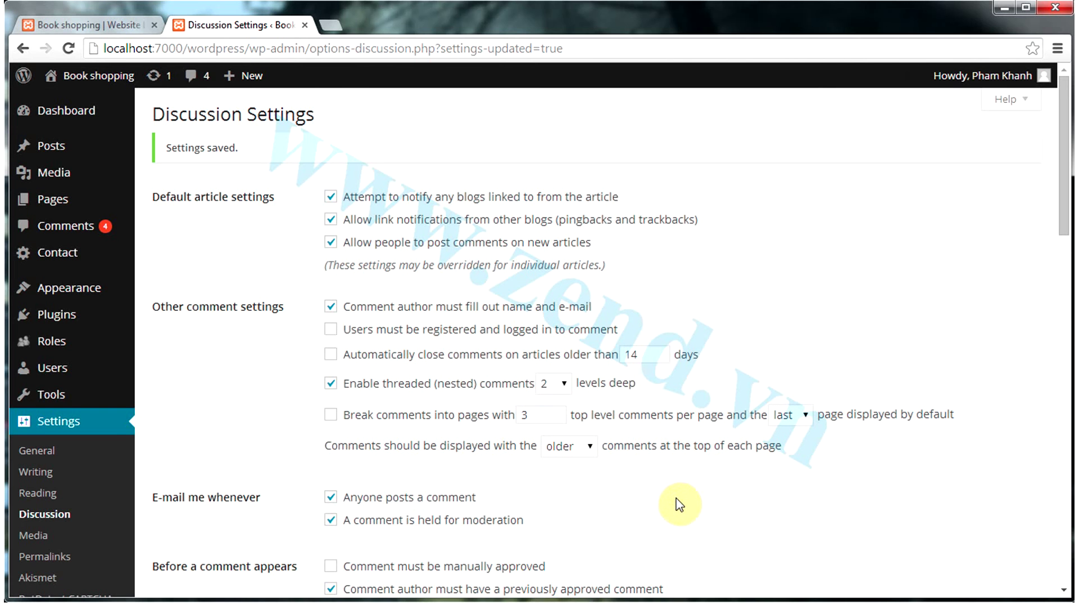
pyautogui.click(330, 415)
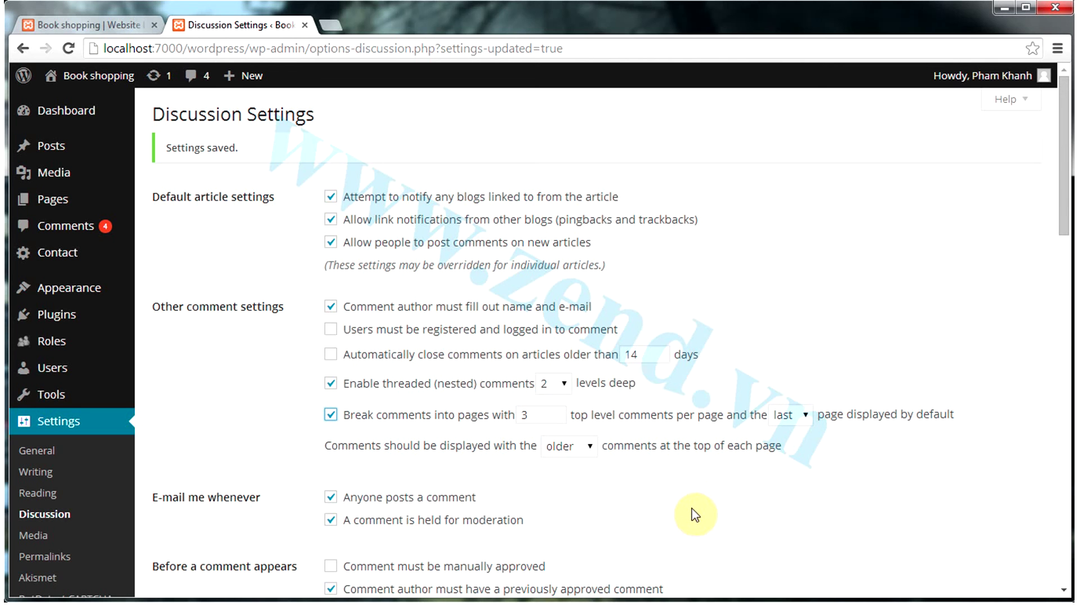
# Save the discussion settings and reload the Giới thiệu comments page.
pyautogui.scroll(-20, 712, 477)
pyautogui.click(193, 516)
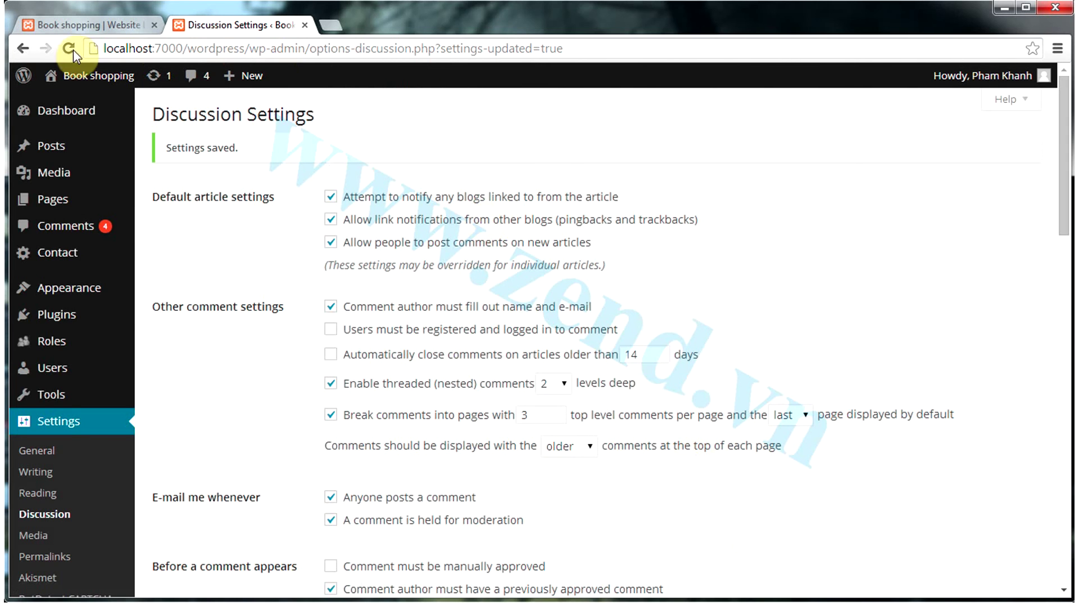
pyautogui.click(83, 24)
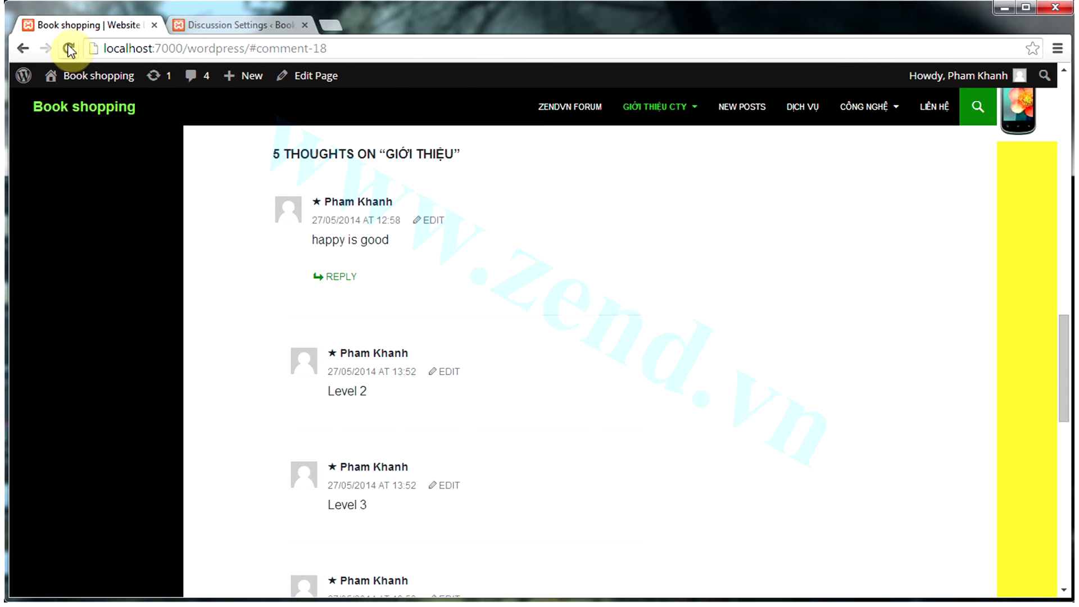
pyautogui.click(68, 48)
# Post 'Comment 2' on the Giới thiệu page with the CAPTCHA answered.
pyautogui.scroll(-7, 645, 287)
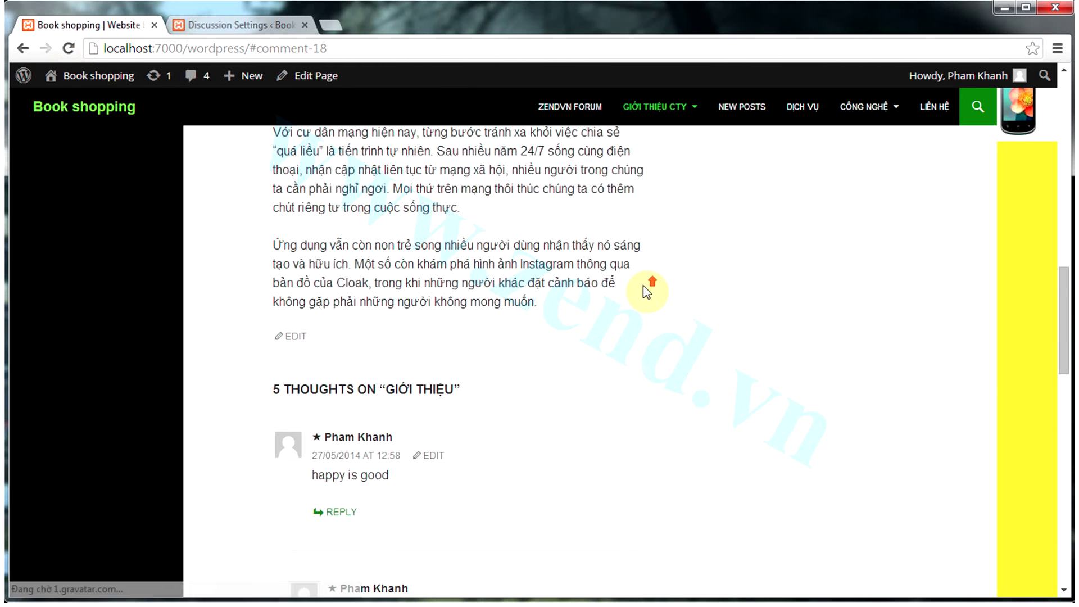
pyautogui.scroll(-4, 646, 291)
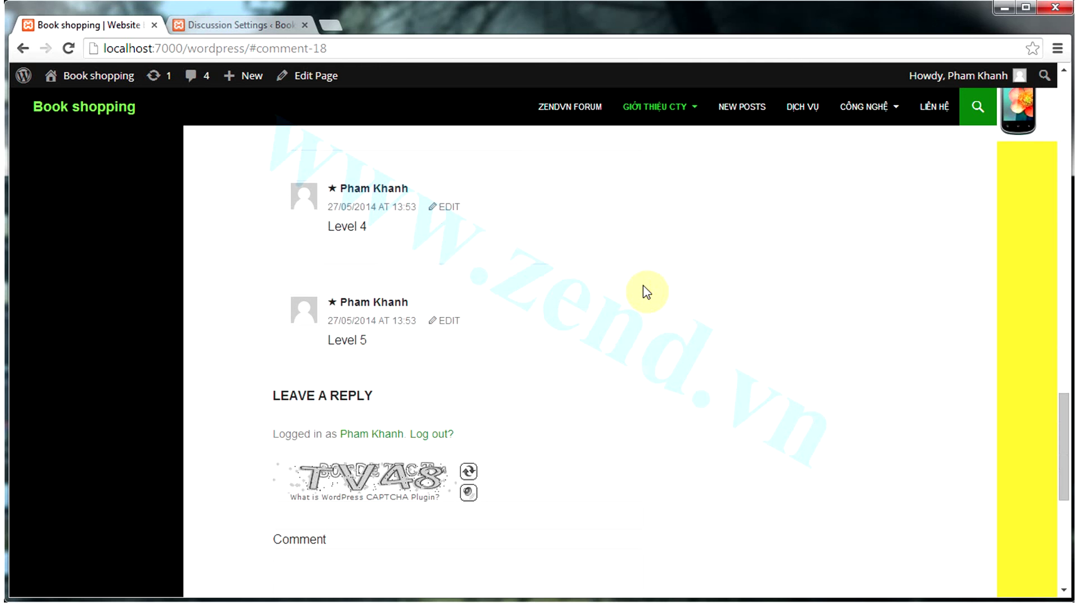
pyautogui.scroll(8, 646, 291)
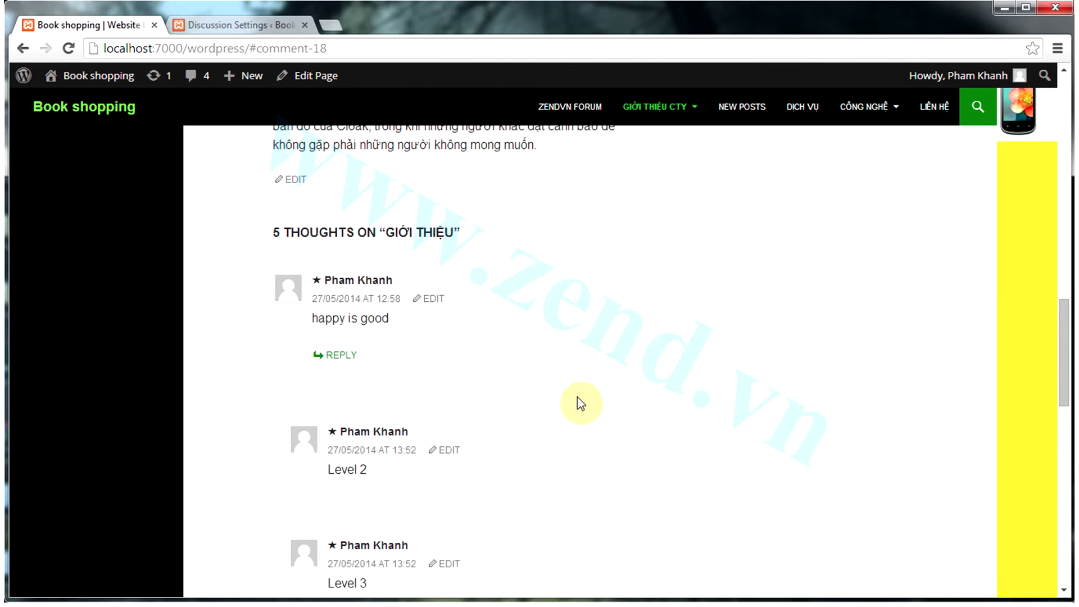
pyautogui.scroll(-10, 391, 329)
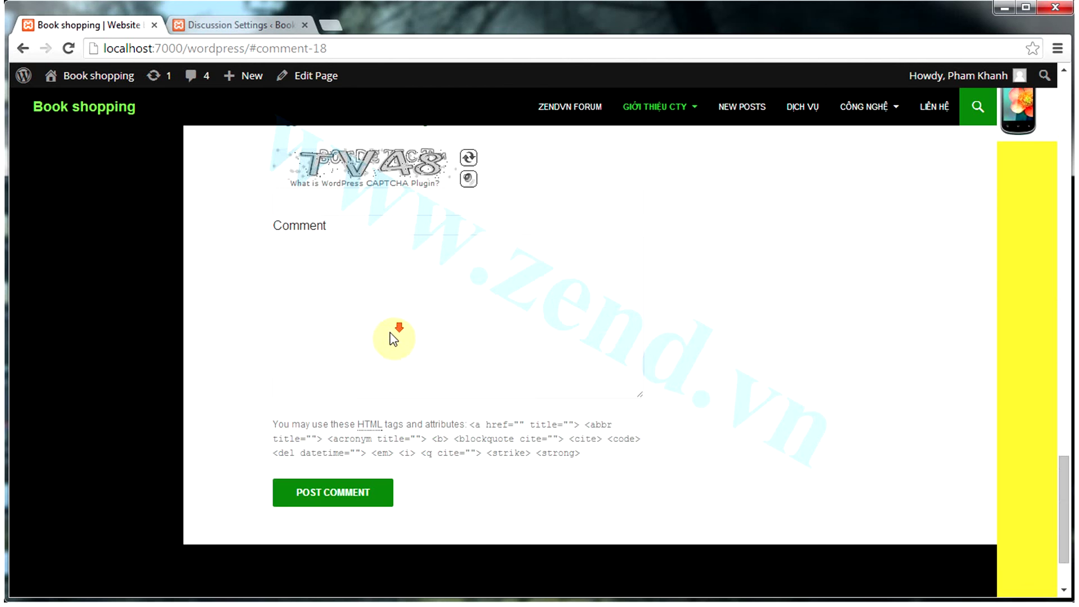
pyautogui.click(380, 313)
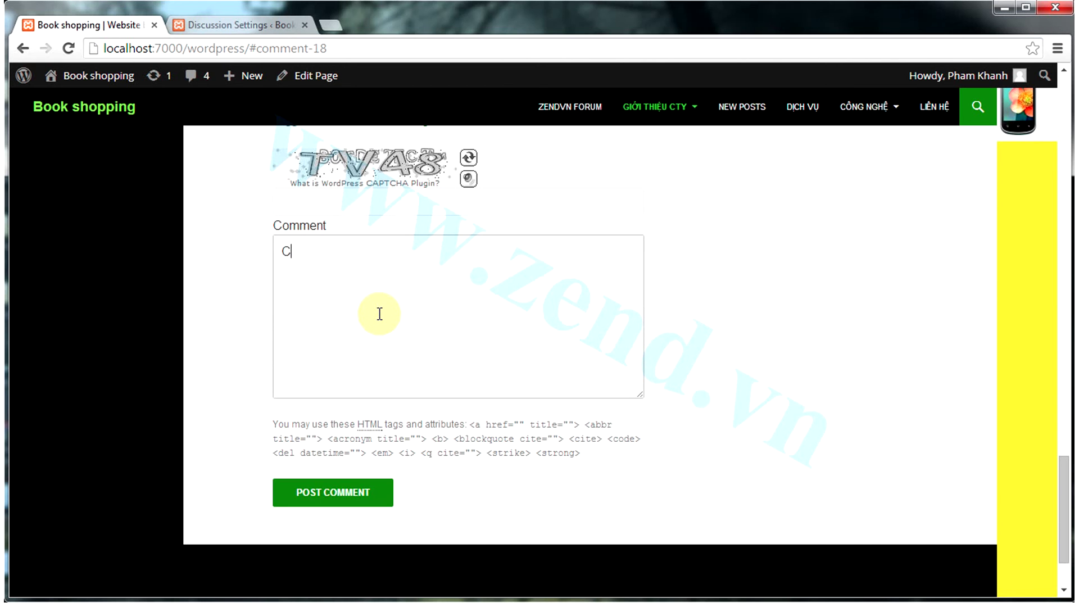
pyautogui.write('Comment 2')
pyautogui.scroll(3, 357, 236)
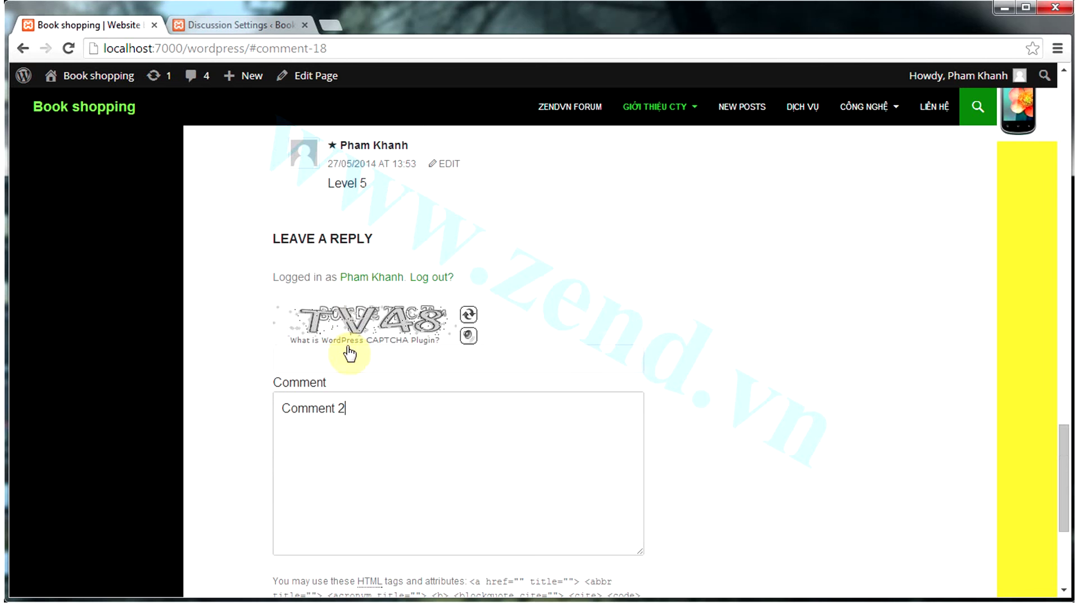
pyautogui.click(353, 356)
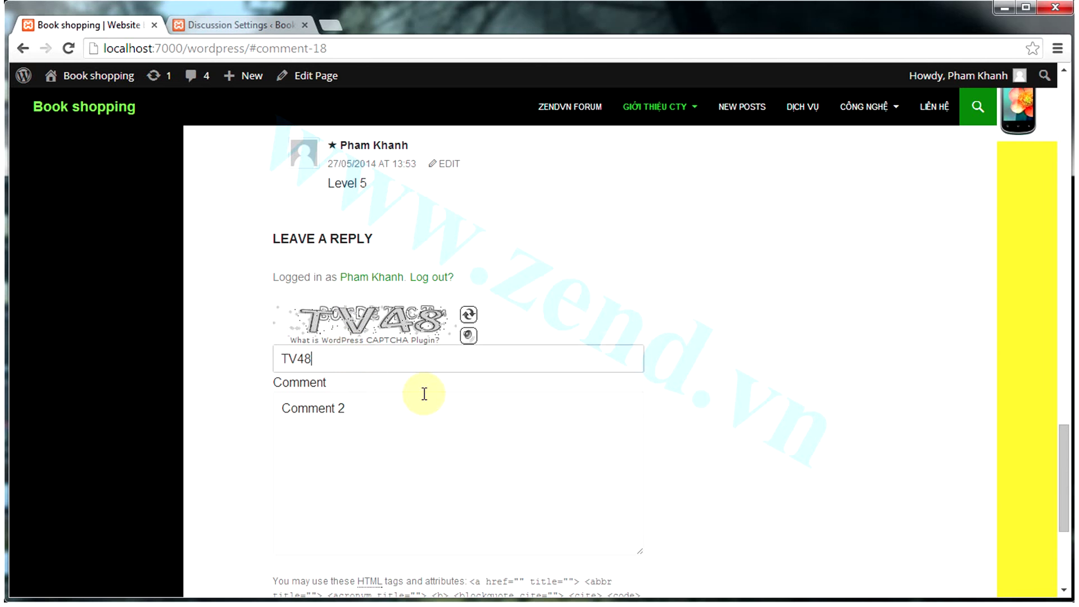
pyautogui.scroll(-4, 443, 458)
pyautogui.click(374, 420)
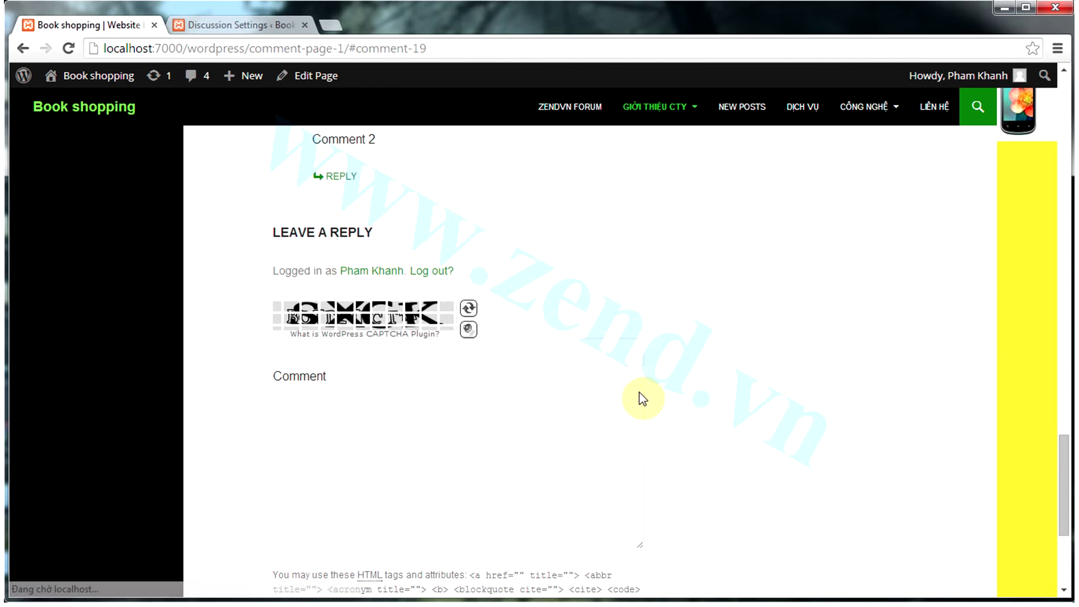
# Post 'Comment 3', entering the CAPTCHA answer first.
pyautogui.click(394, 432)
pyautogui.write('SXCK')
pyautogui.click(588, 536)
pyautogui.write('Comment 3')
pyautogui.scroll(-4, 646, 499)
pyautogui.click(353, 490)
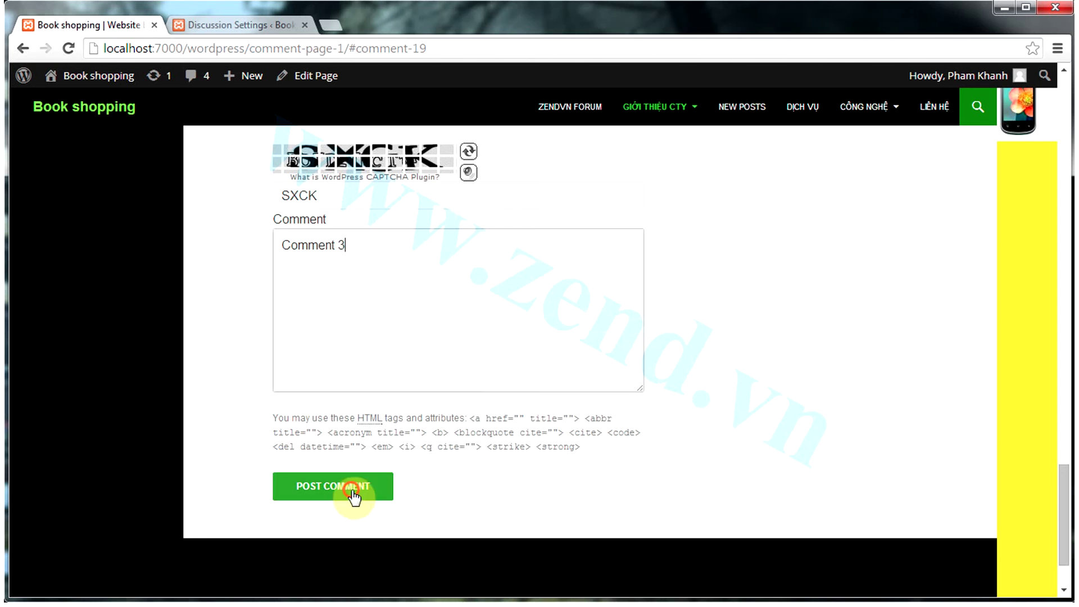
# Enter the CAPTCHA answer and write 'Comment 4' in the comment box.
pyautogui.scroll(3, 803, 382)
pyautogui.scroll(-4, 805, 386)
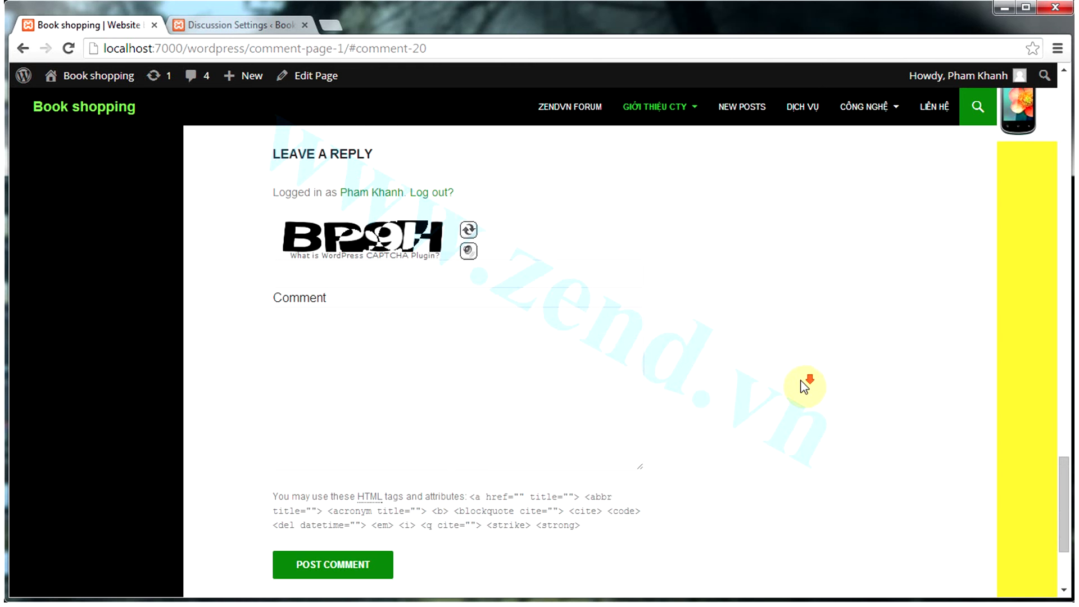
pyautogui.click(354, 276)
pyautogui.write('BP9H')
pyautogui.press('Tab')
pyautogui.write('Comment 4')
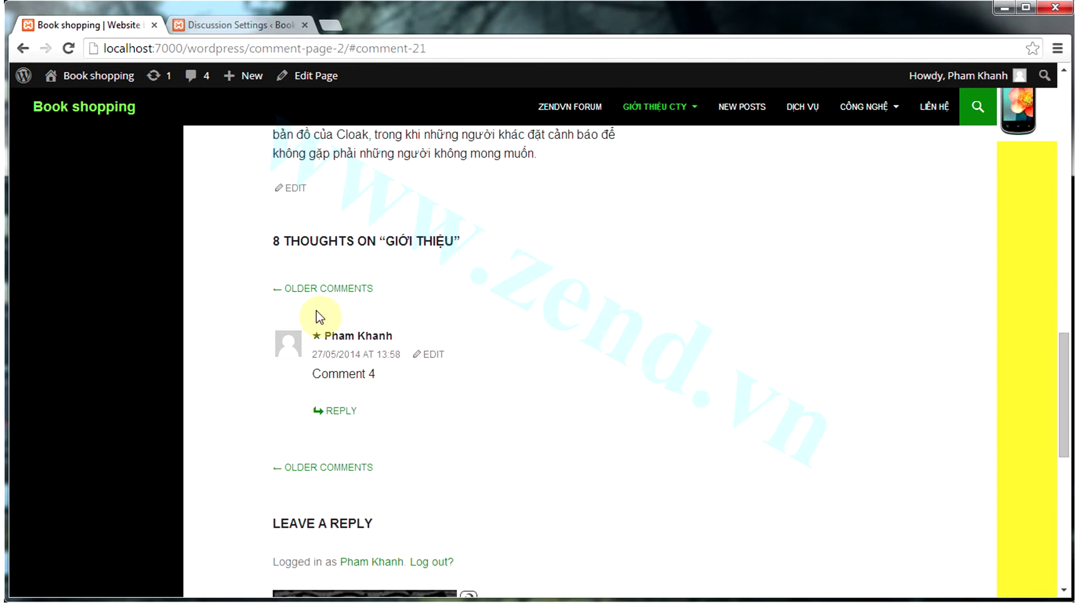
# Highlight the posted Comment 4 and reopen the Giới thiệu page.
pyautogui.moveTo(318, 377); pyautogui.dragTo(381, 379)
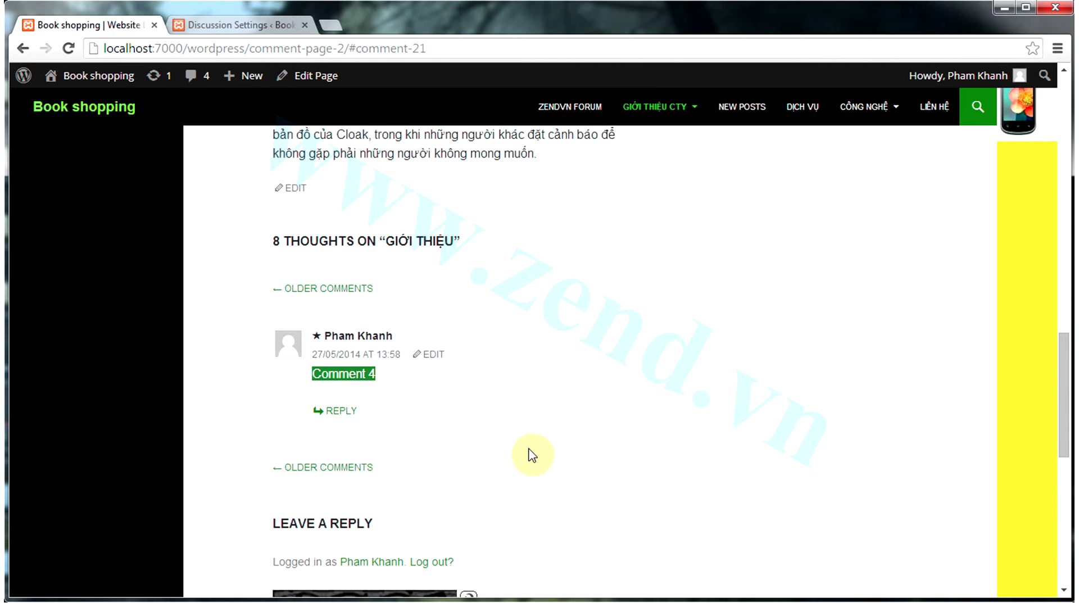
pyautogui.scroll(15, 533, 456)
pyautogui.scroll(5, 528, 447)
pyautogui.click(658, 304)
pyautogui.scroll(-10, 472, 441)
pyautogui.scroll(-10, 472, 439)
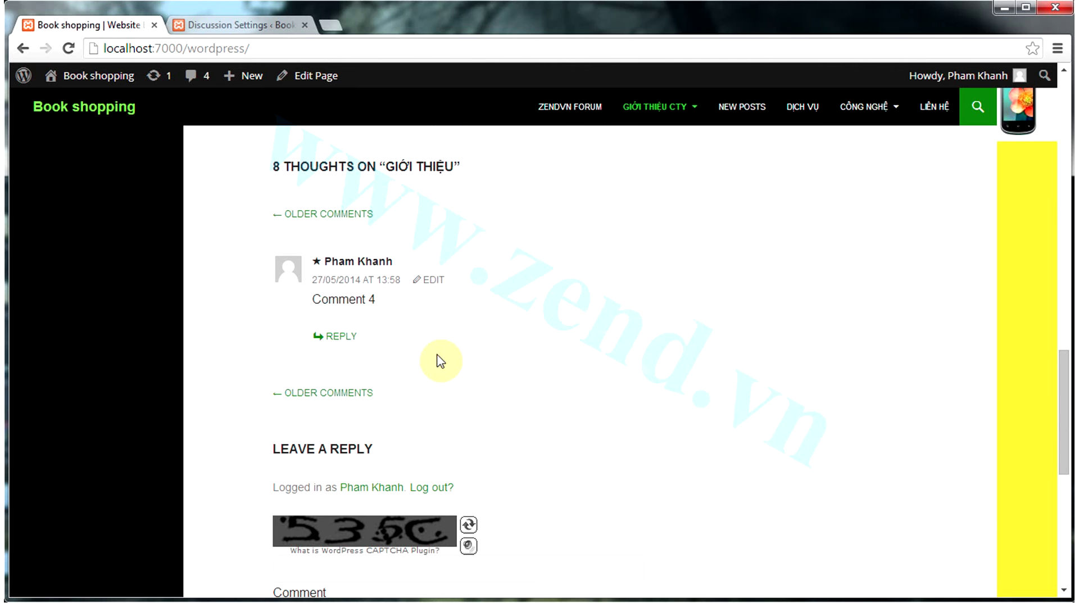
# Browse to the older comments page and back to the newer one, then return to Discussion Settings.
pyautogui.click(310, 214)
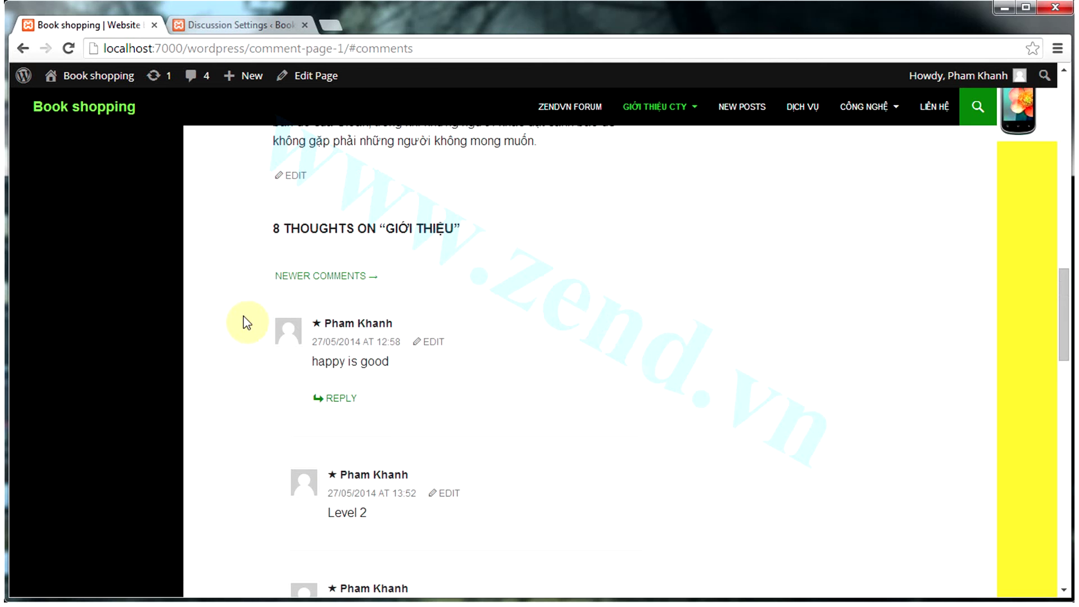
pyautogui.scroll(-10, 294, 330)
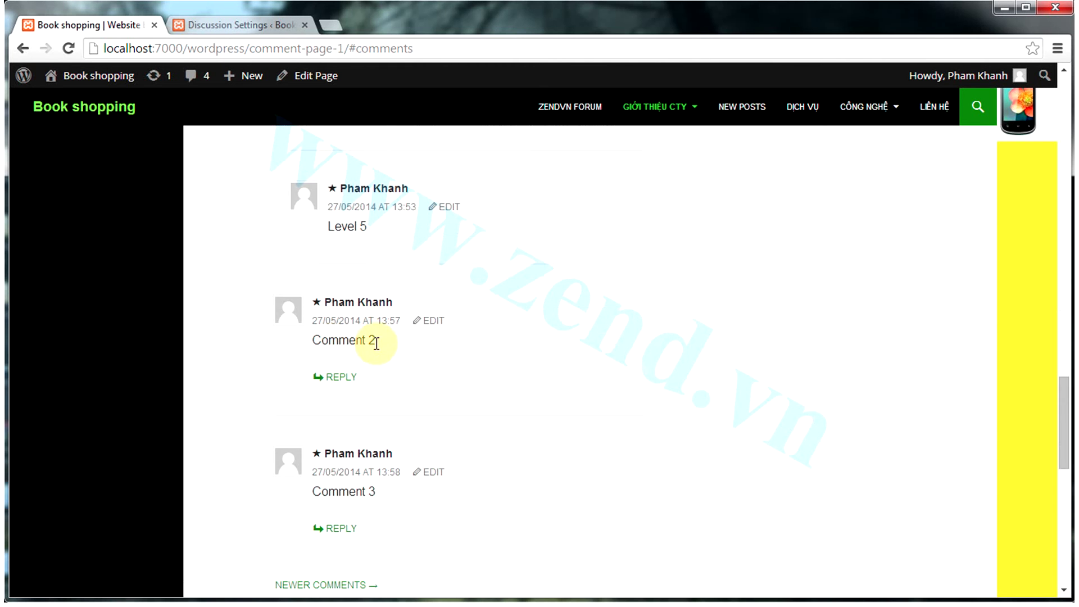
pyautogui.scroll(-7, 325, 440)
pyautogui.scroll(3, 352, 475)
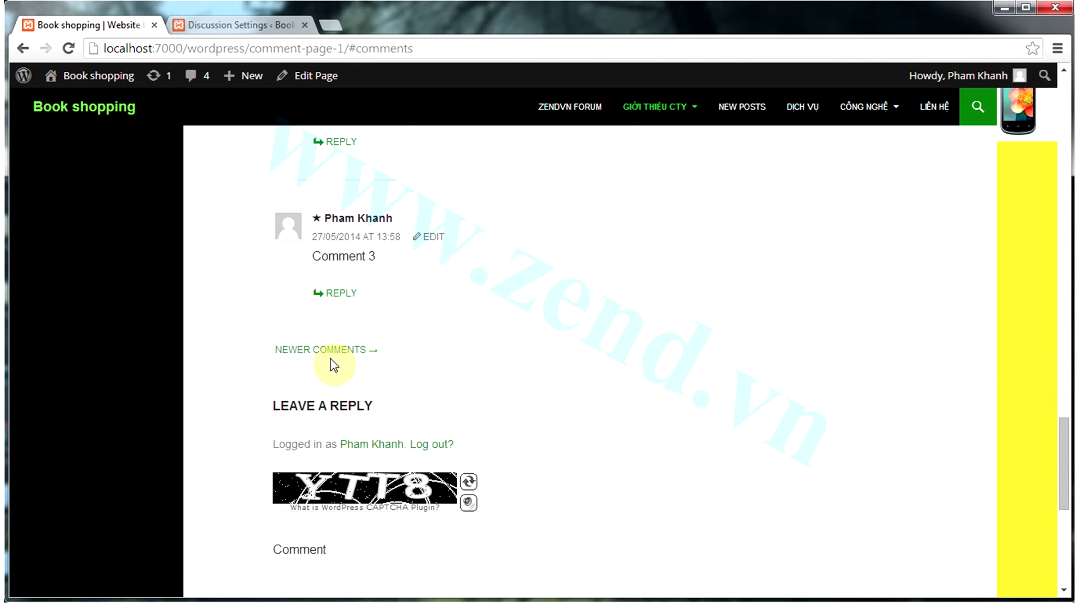
pyautogui.click(343, 351)
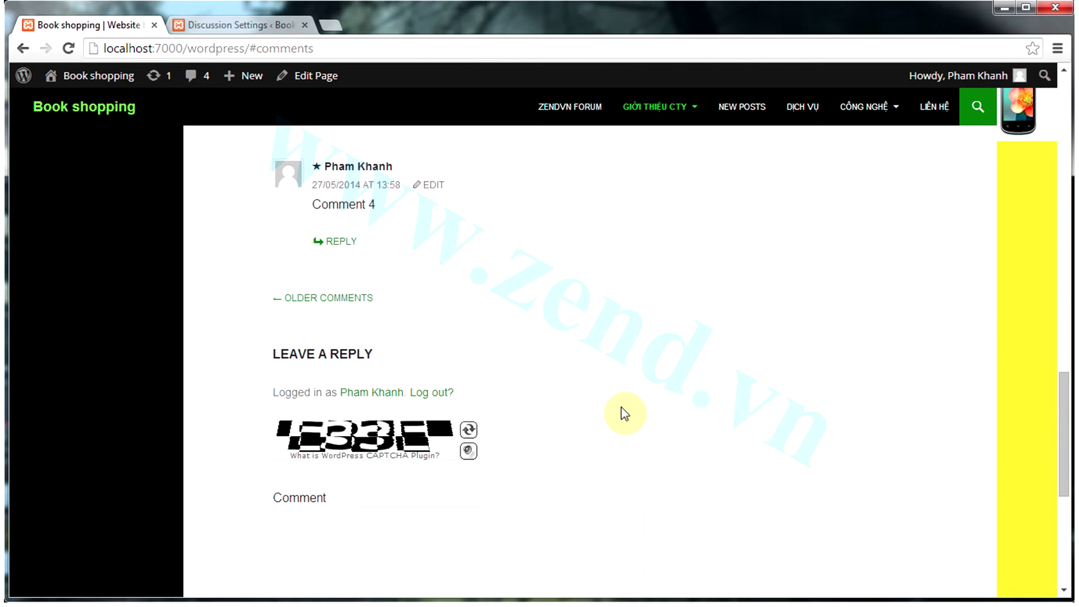
pyautogui.click(242, 31)
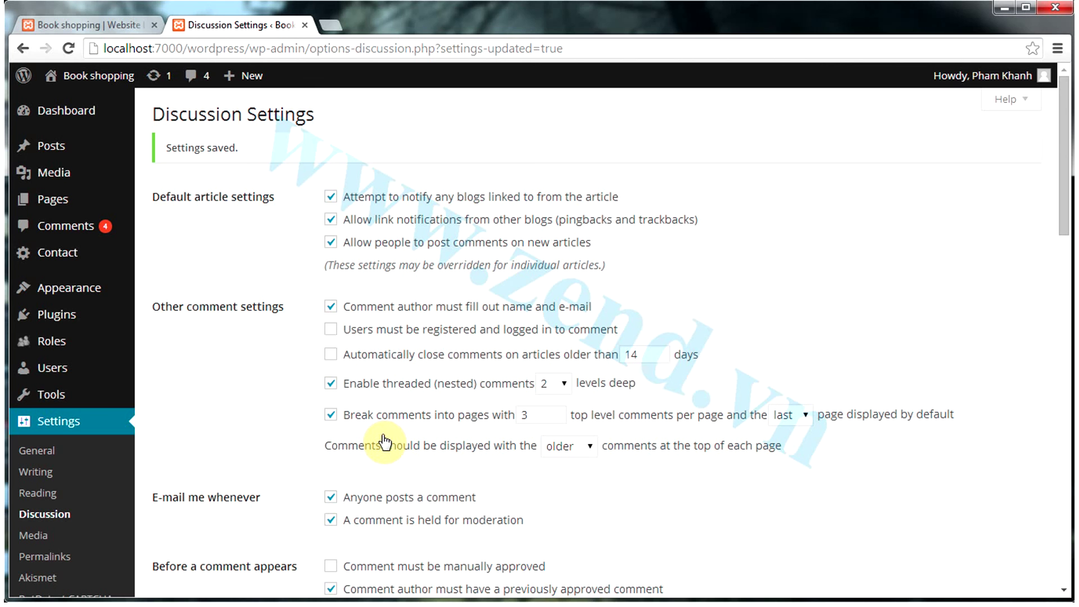
# Highlight the comment paging options in Discussion Settings, then go back to the Giới thiệu page.
pyautogui.scroll(-4, 384, 442)
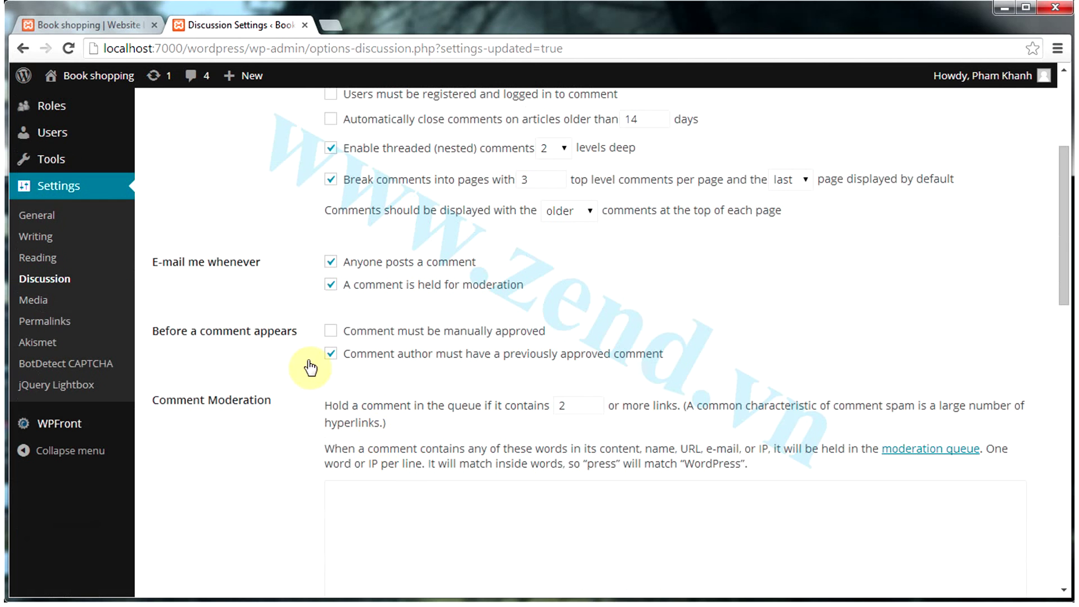
pyautogui.moveTo(159, 270); pyautogui.dragTo(239, 262)
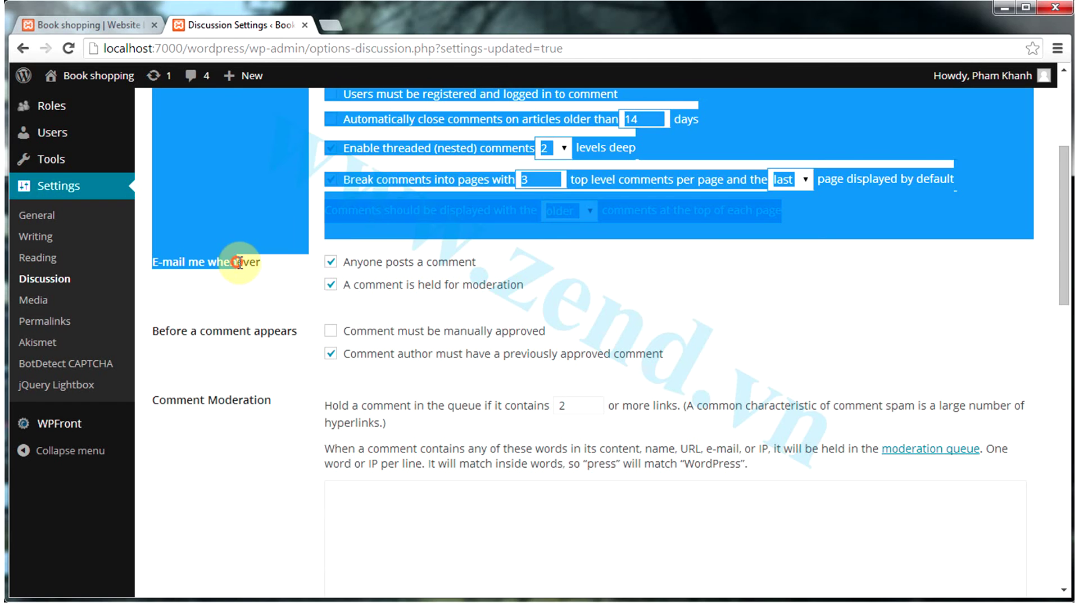
pyautogui.click(619, 292)
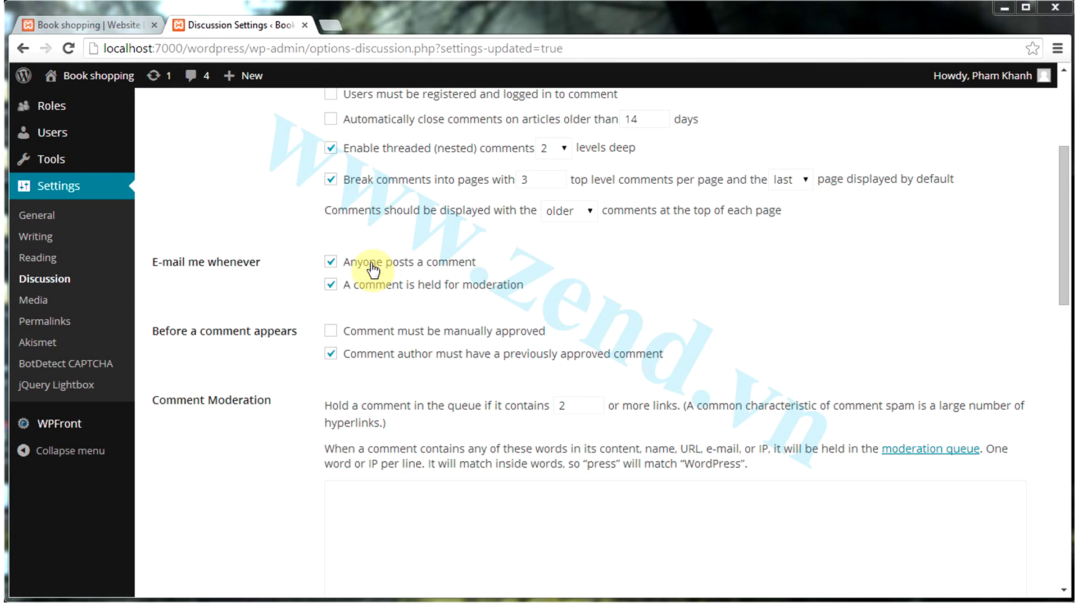
pyautogui.click(90, 25)
pyautogui.scroll(10, 382, 331)
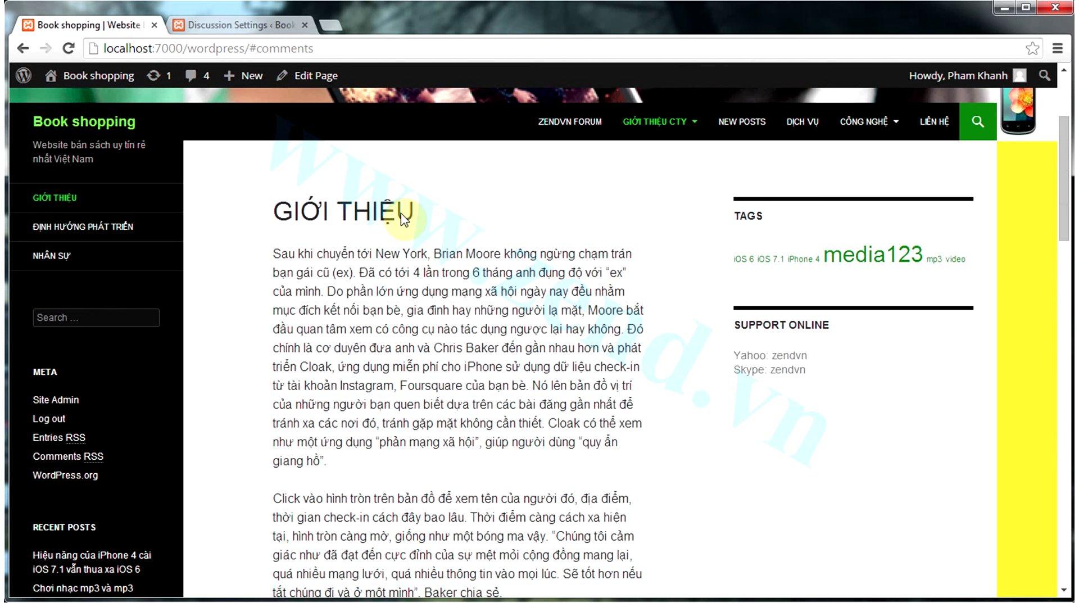
# Highlight the GIỚI THIỆU heading, scroll to the comment form, and revisit Discussion Settings.
pyautogui.moveTo(273, 211); pyautogui.dragTo(426, 246)
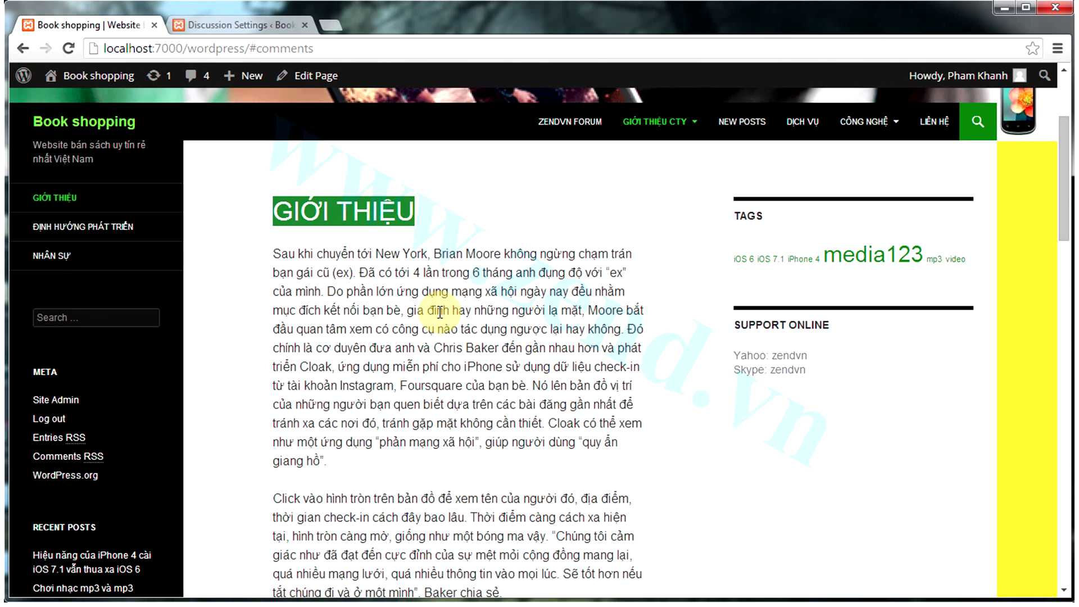
pyautogui.scroll(-10, 440, 312)
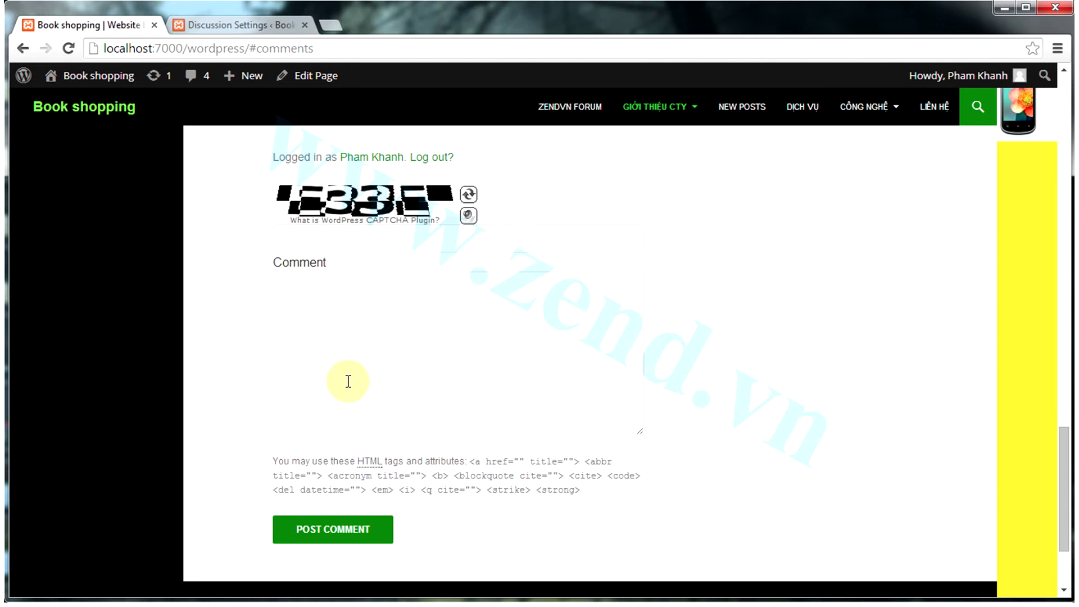
pyautogui.click(239, 25)
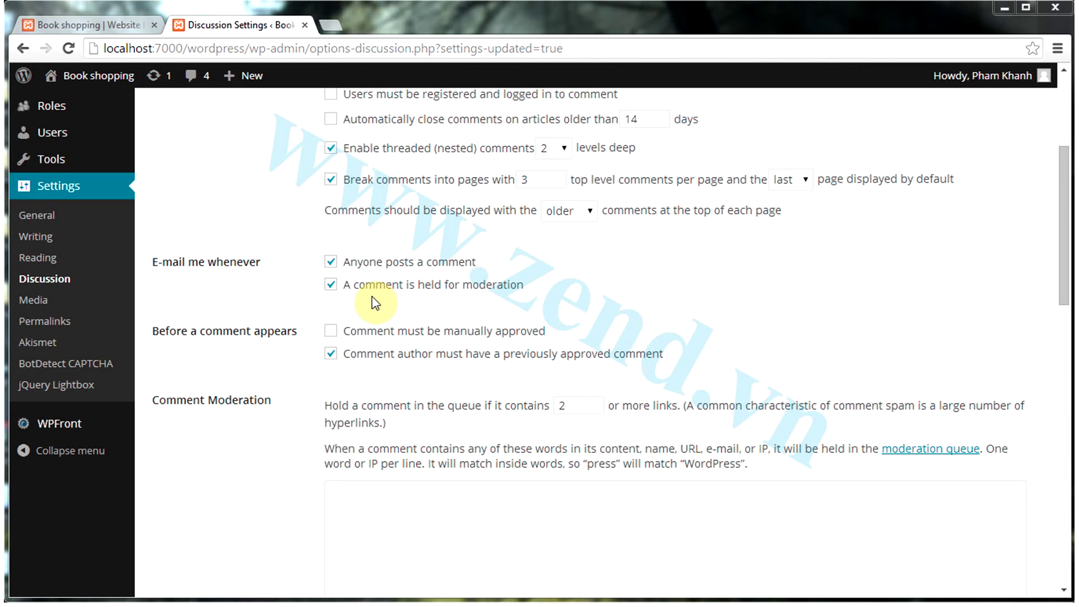
# Open General Settings in a new tab and look over the admin e-mail address.
pyautogui.rightClick(50, 217)
pyautogui.click(114, 229)
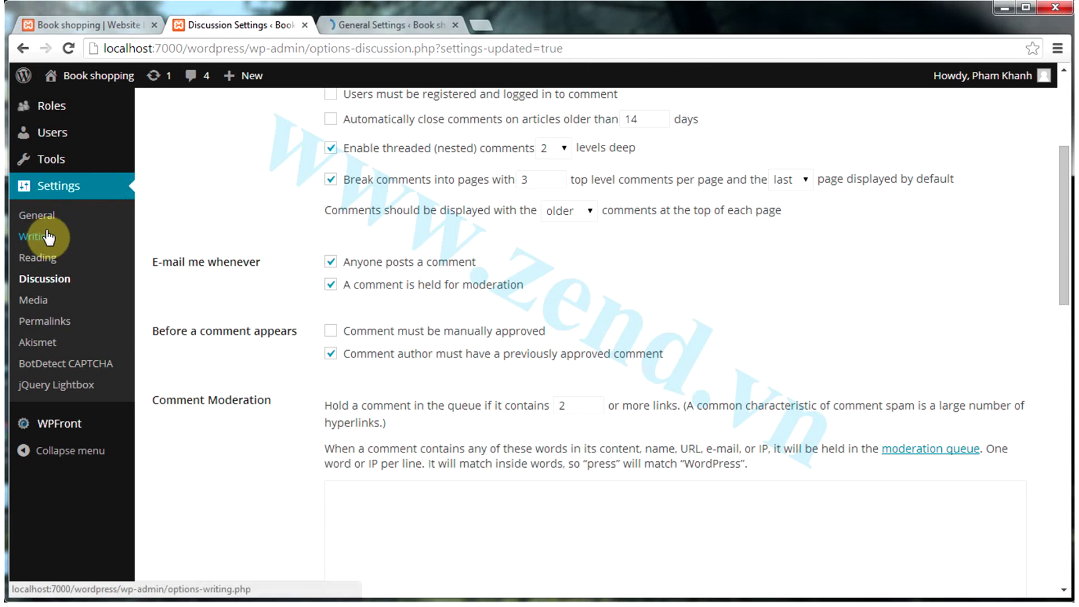
pyautogui.click(406, 35)
pyautogui.moveTo(434, 383); pyautogui.dragTo(304, 384)
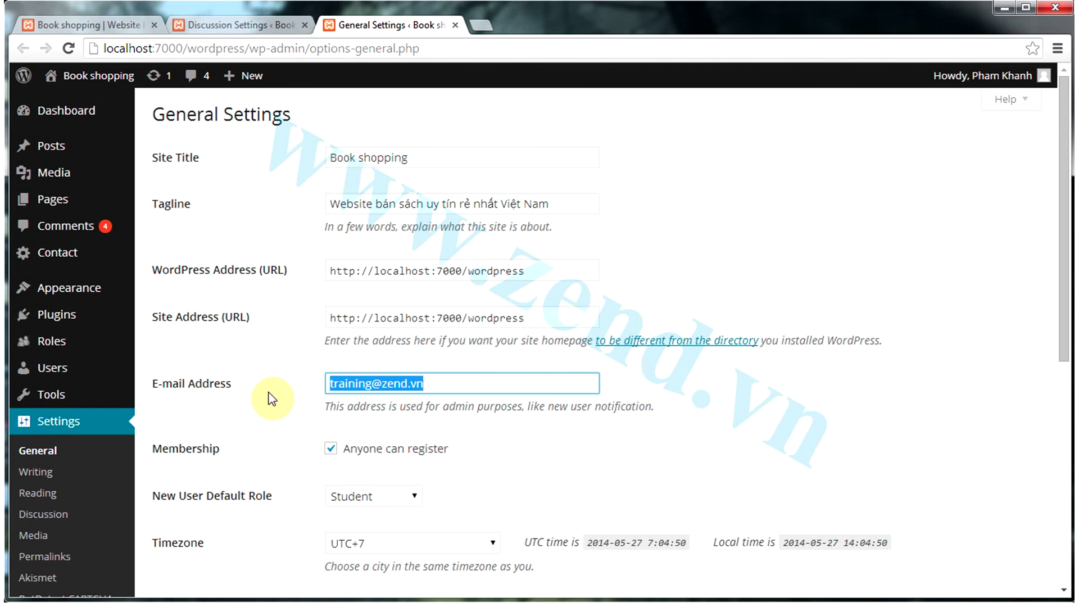
# Back in Discussion Settings, change top-level comments per page from 3 to 50.
pyautogui.click(277, 32)
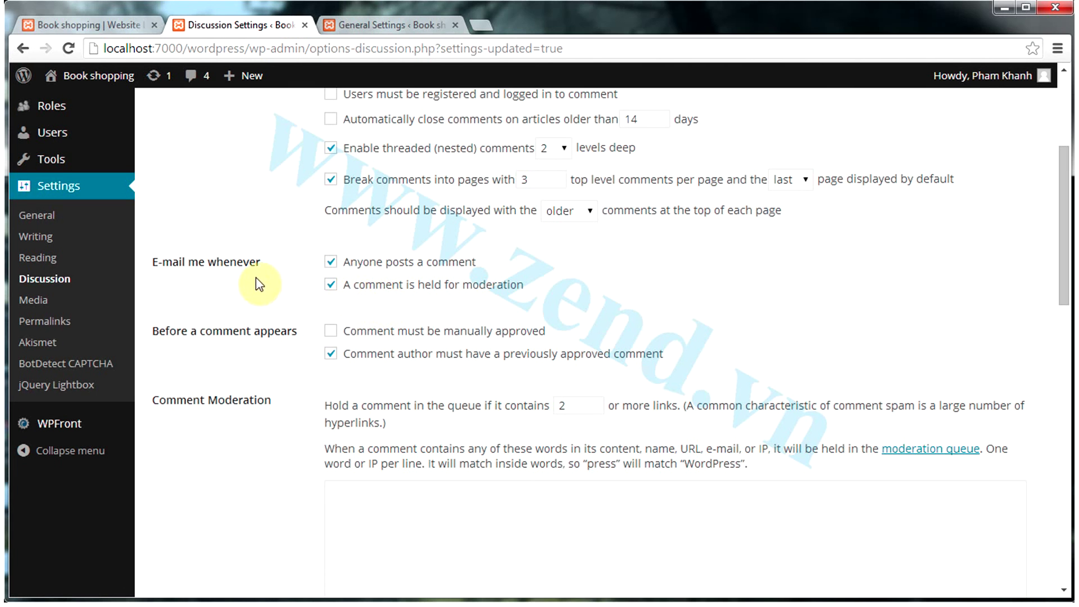
pyautogui.click(153, 258)
pyautogui.moveTo(153, 258); pyautogui.dragTo(287, 262)
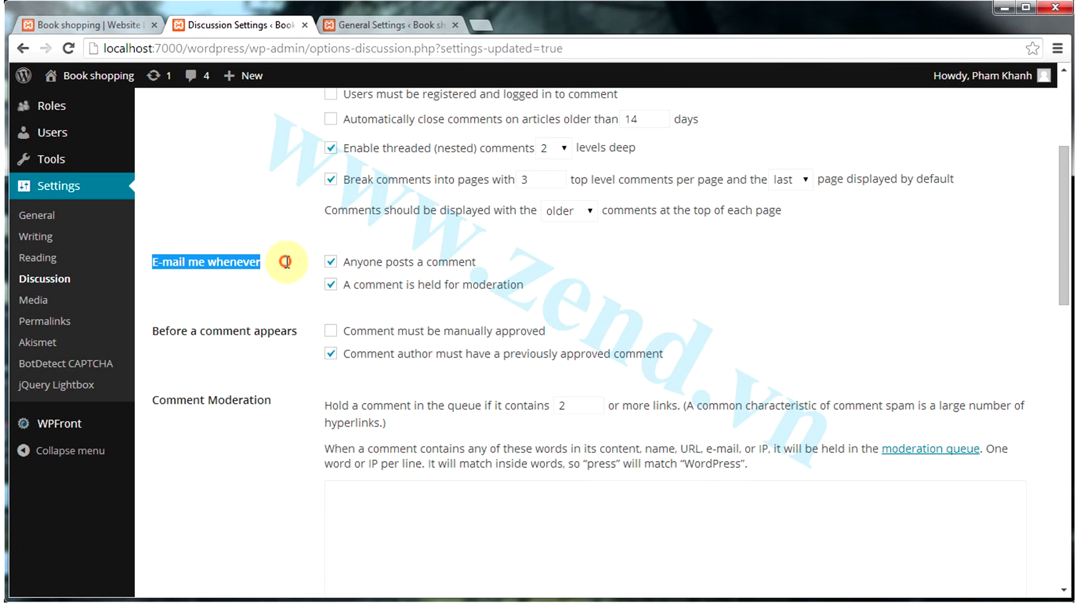
pyautogui.scroll(-2, 387, 295)
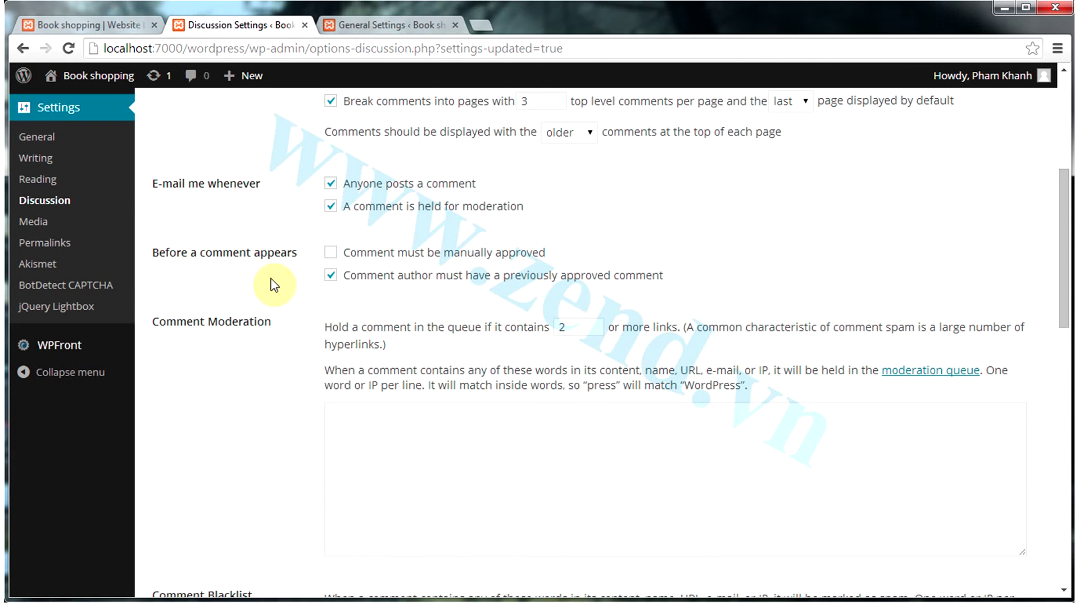
pyautogui.scroll(3, 531, 247)
pyautogui.doubleClick(529, 257)
pyautogui.write('50')
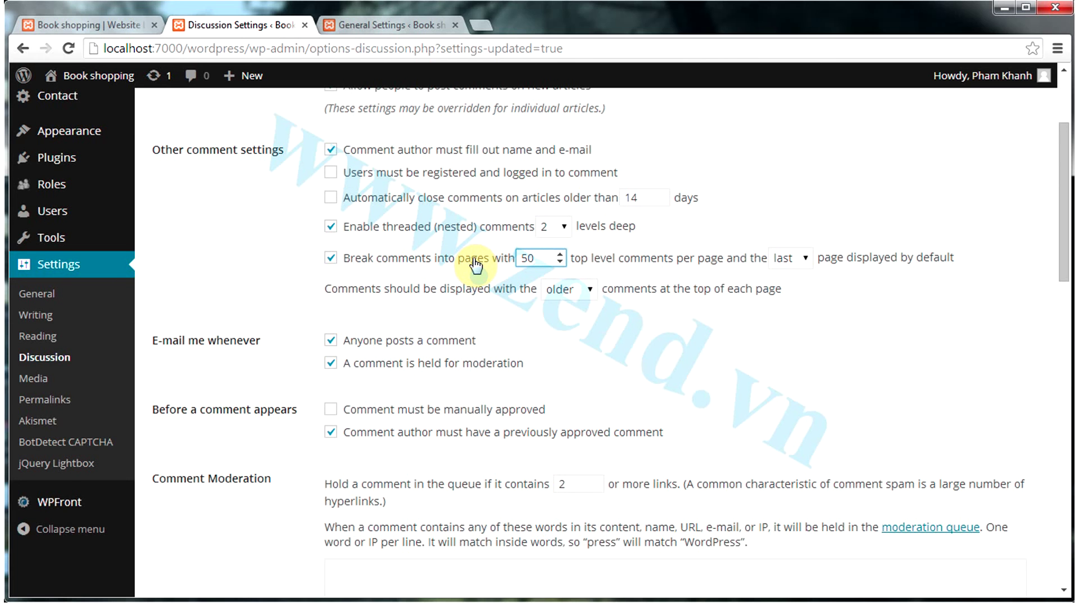
# Turn off splitting comments into pages and save the Discussion settings.
pyautogui.click(344, 265)
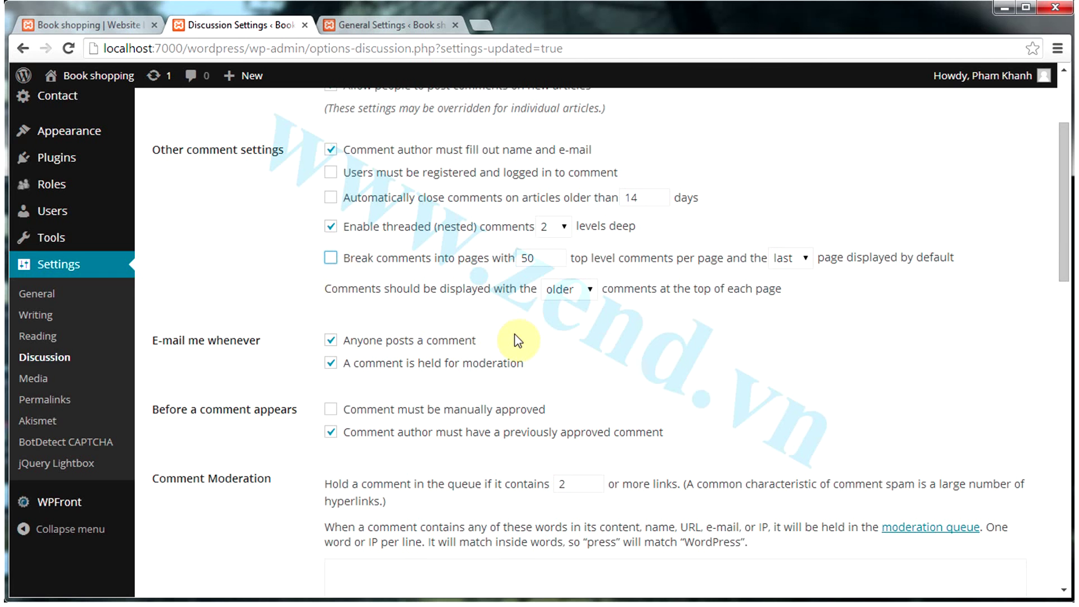
pyautogui.scroll(-15, 509, 331)
pyautogui.scroll(-3, 357, 370)
pyautogui.click(207, 517)
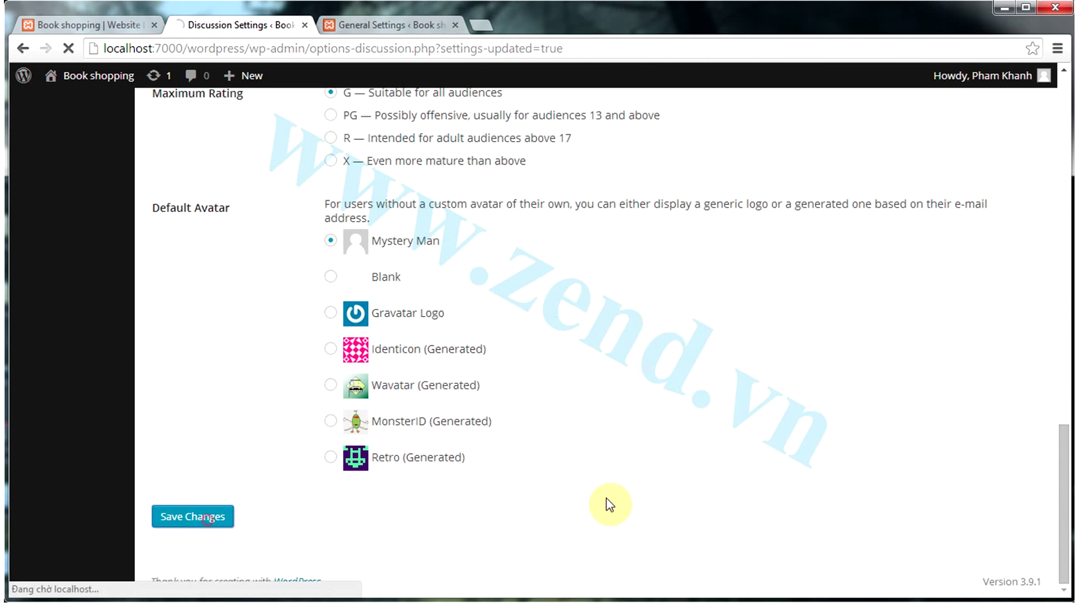
pyautogui.scroll(-3, 610, 461)
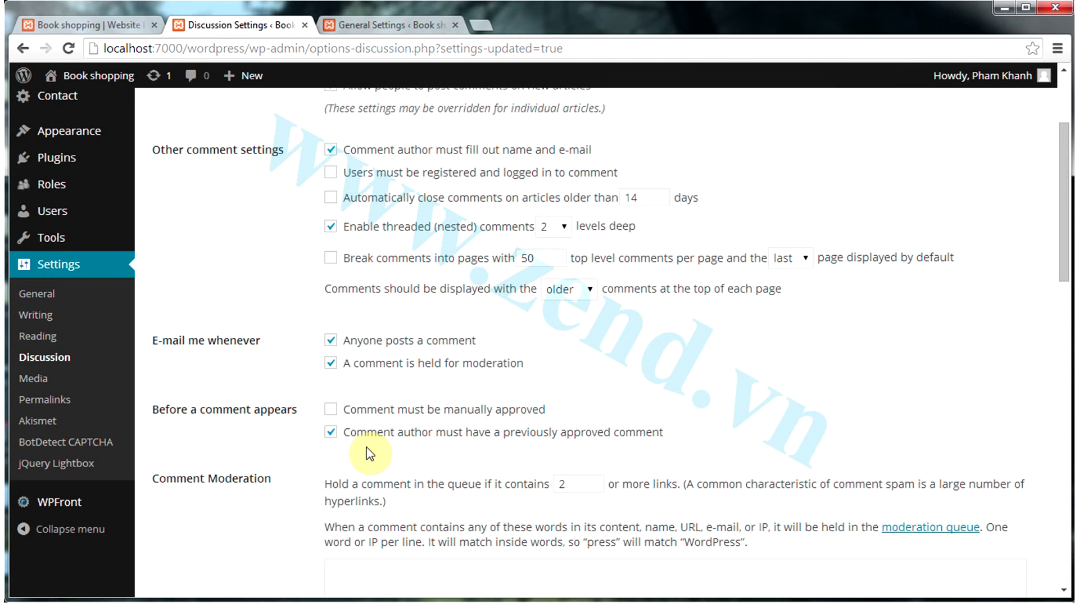
# Select the second user's username in All Users, then bring the Book shopping Firefox window forward.
pyautogui.click(396, 25)
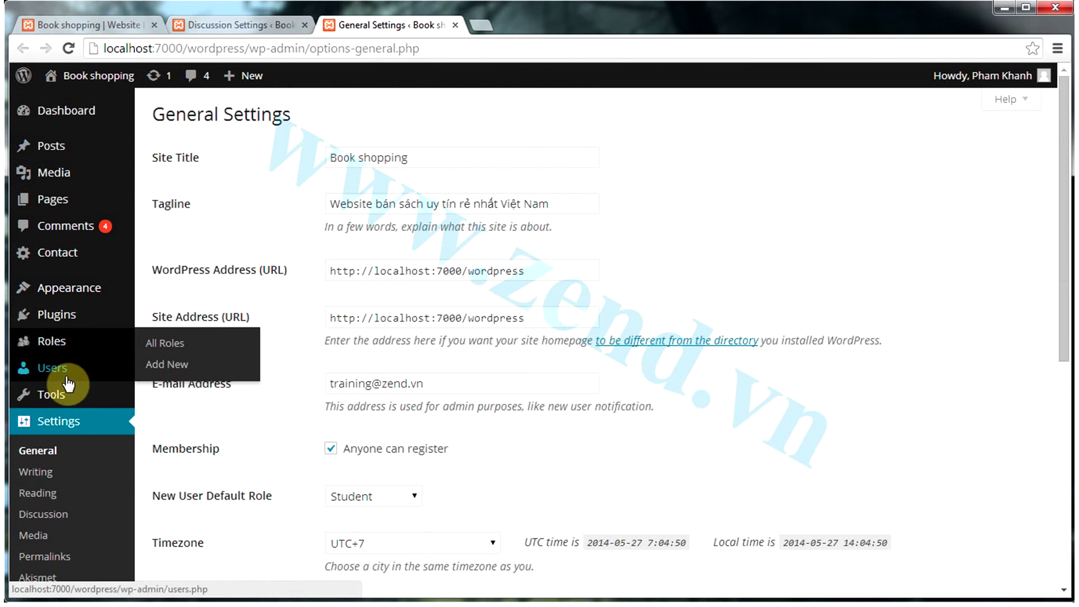
pyautogui.moveTo(64, 373)
pyautogui.click(168, 369)
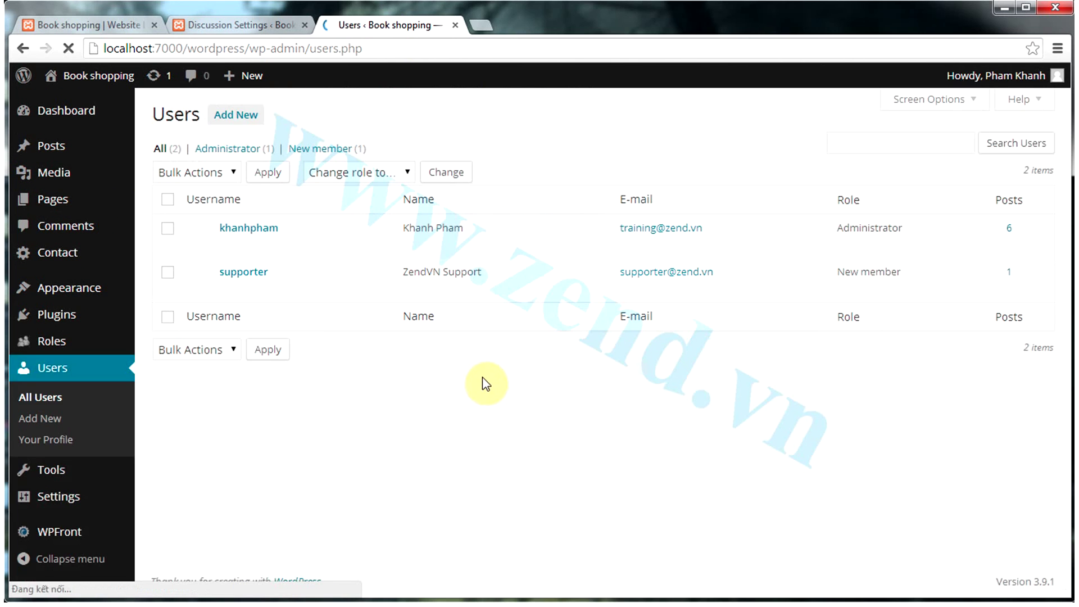
pyautogui.moveTo(313, 289)
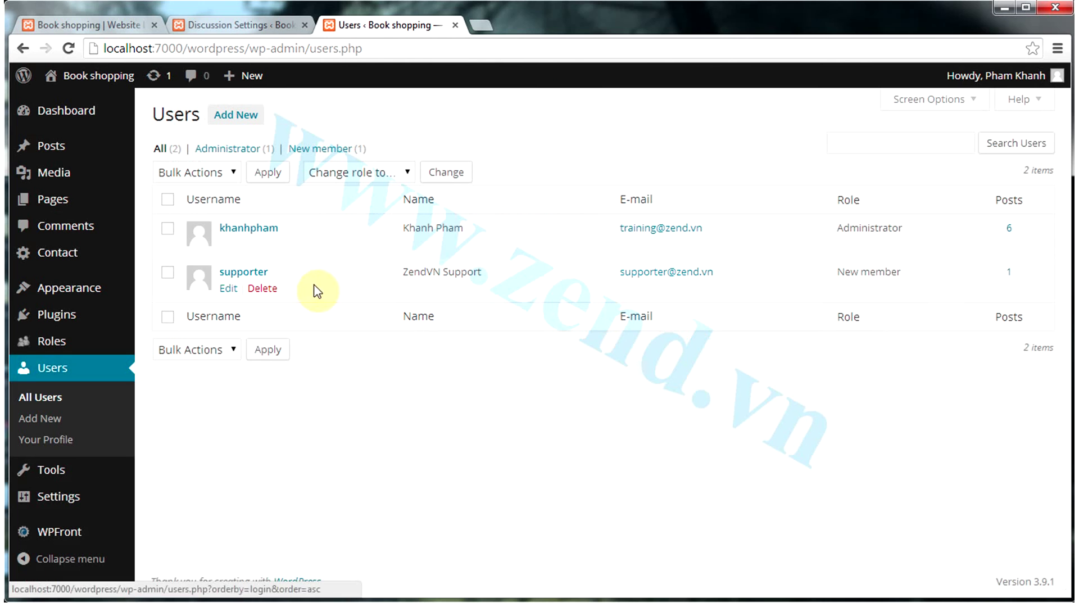
pyautogui.click(273, 276)
pyautogui.moveTo(272, 280); pyautogui.dragTo(225, 282)
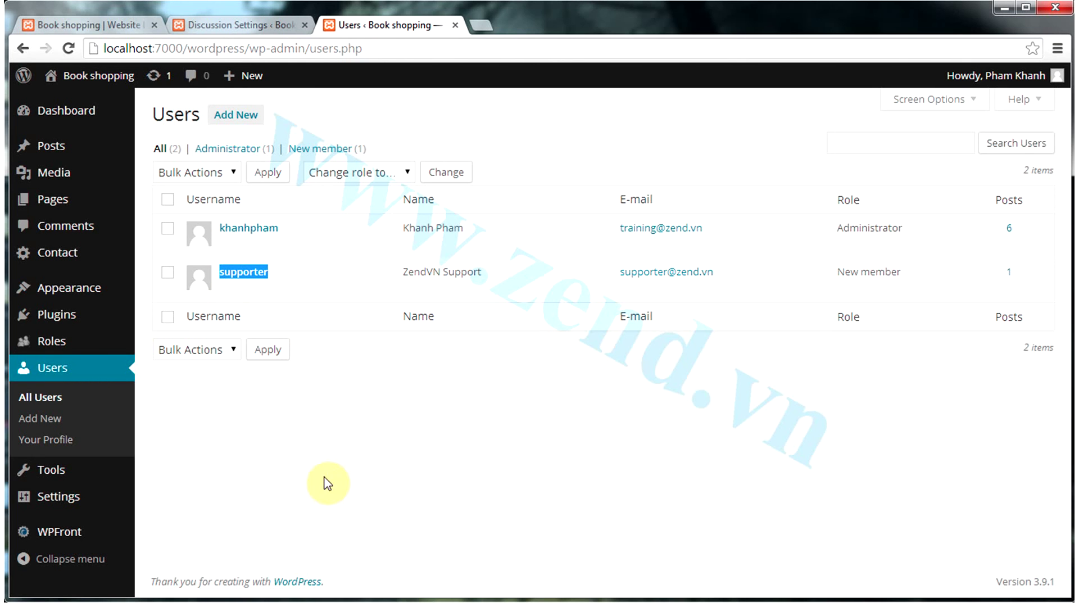
pyautogui.click(210, 603)
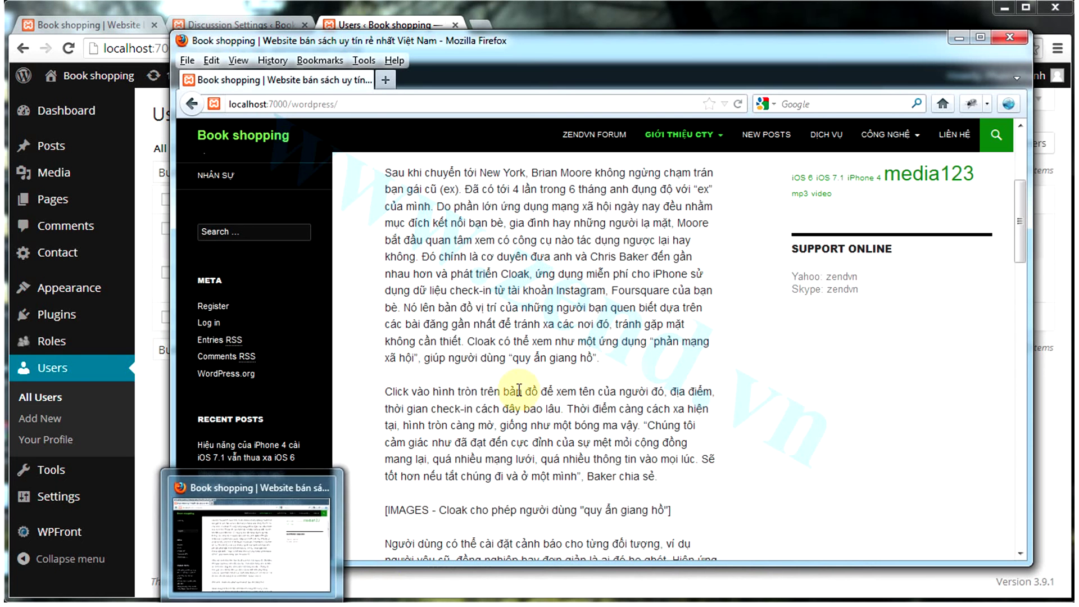
pyautogui.click(253, 562)
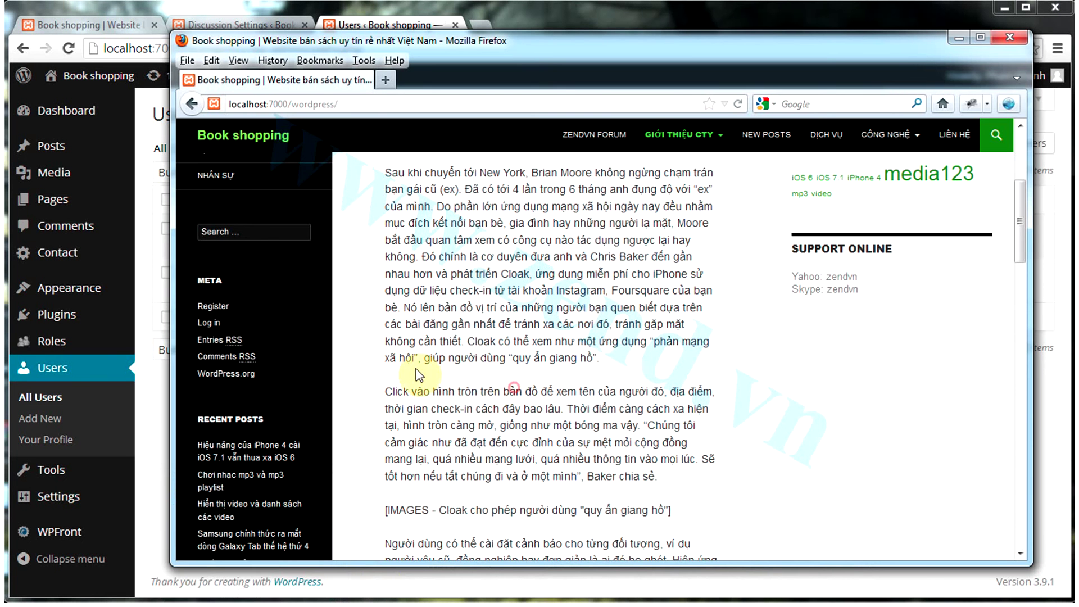
# Log into the Book shopping site as the second user, solving the login CAPTCHA.
pyautogui.scroll(-5, 369, 361)
pyautogui.scroll(5, 369, 365)
pyautogui.click(208, 323)
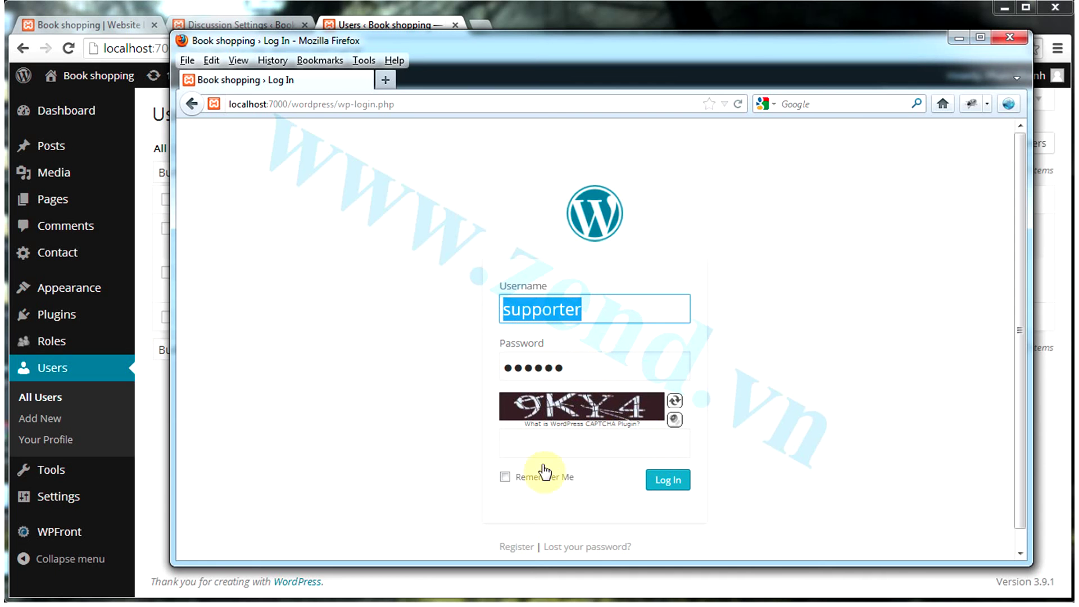
pyautogui.click(559, 442)
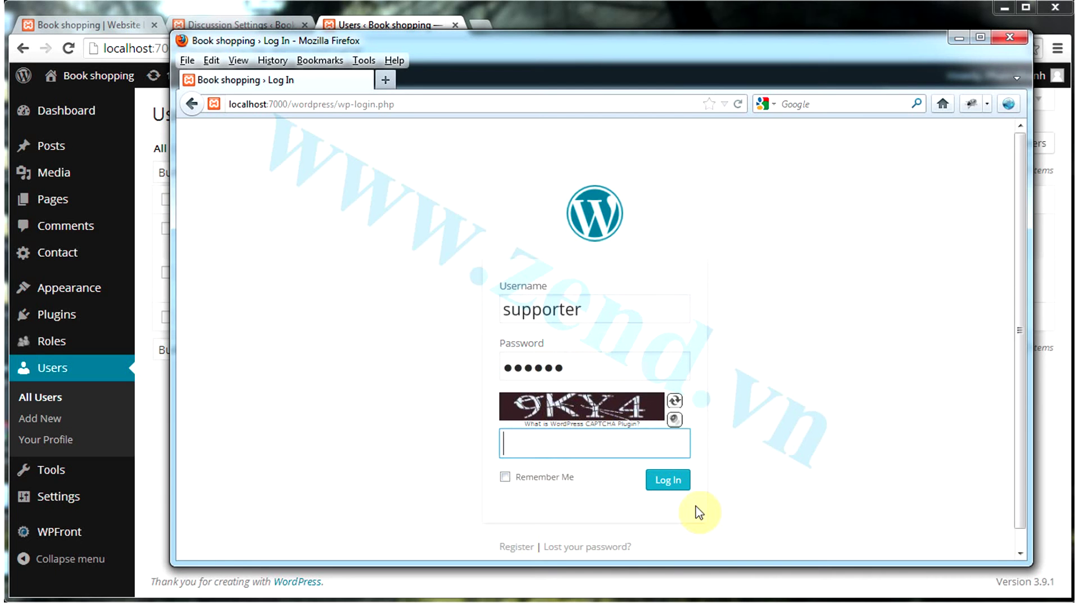
pyautogui.write('9KY4')
pyautogui.click(676, 483)
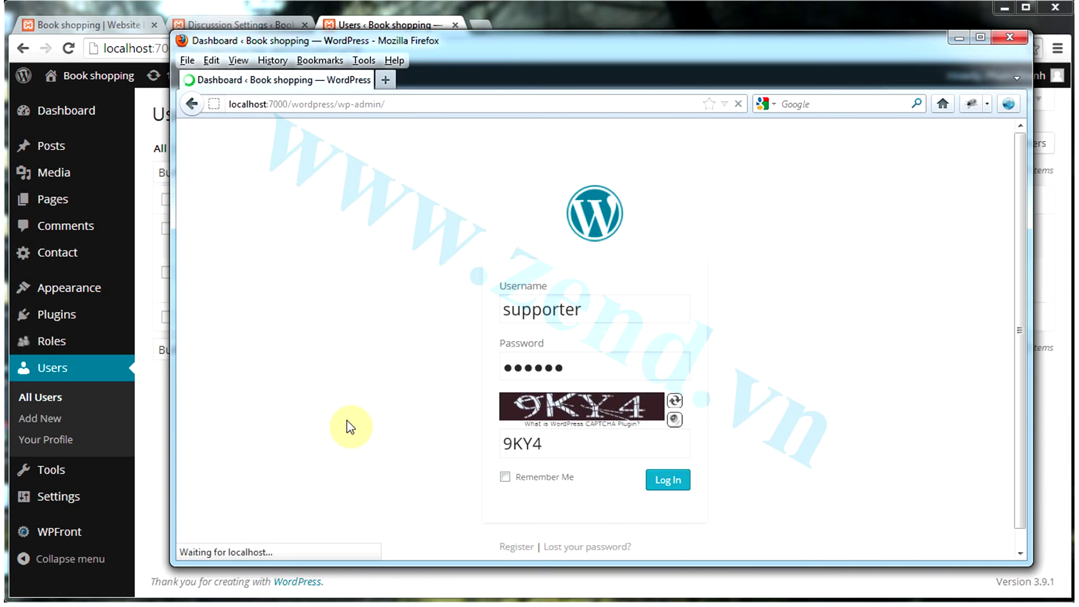
# Go to the Book shopping front page and scroll down to the Leave a Reply form.
pyautogui.moveTo(242, 134)
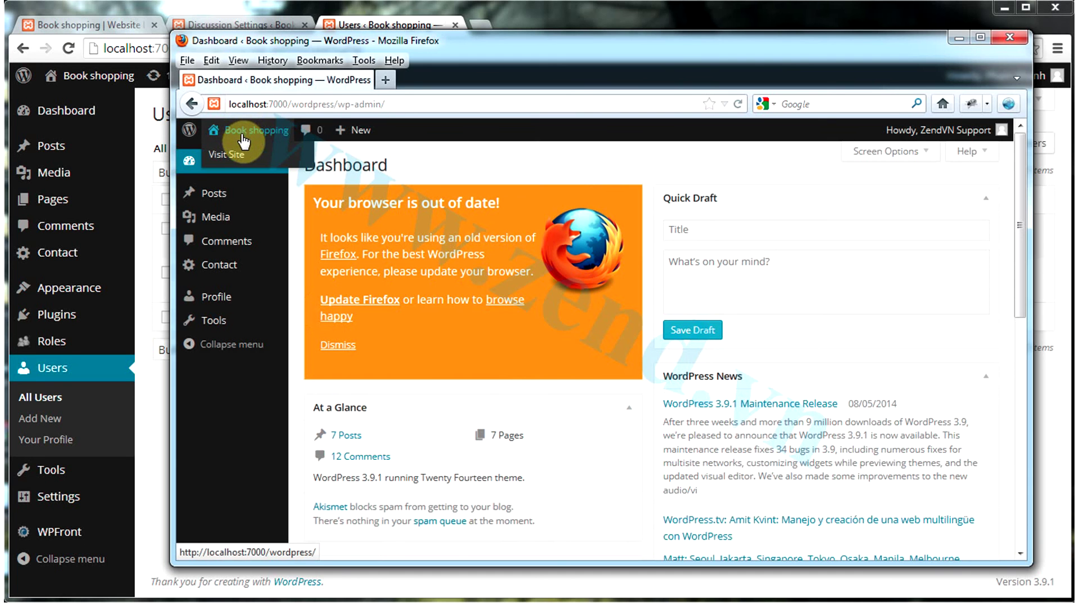
pyautogui.click(243, 137)
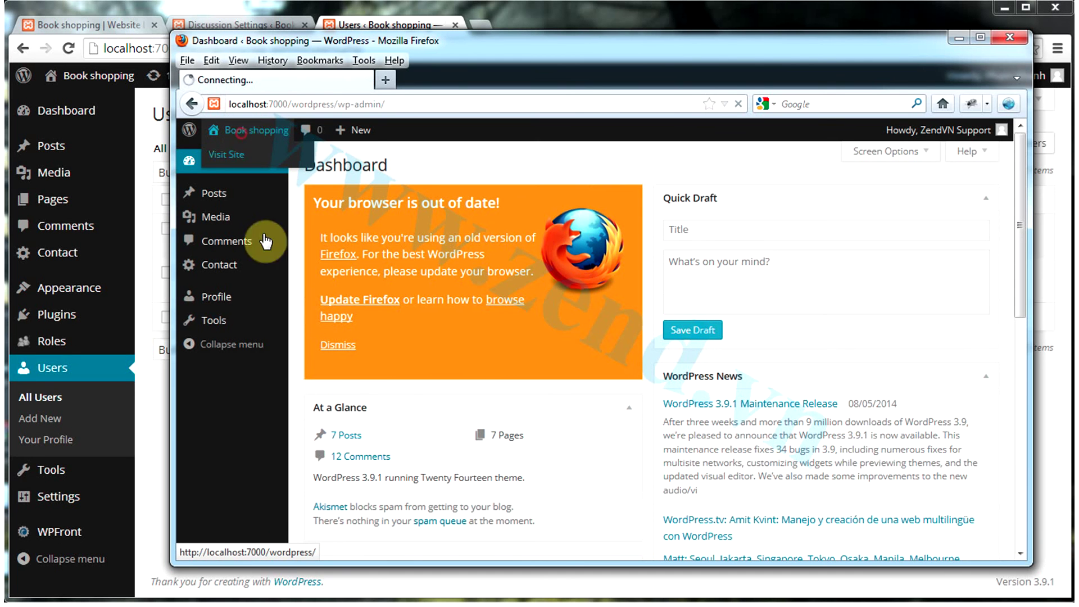
pyautogui.scroll(-10, 497, 393)
pyautogui.scroll(-15, 498, 394)
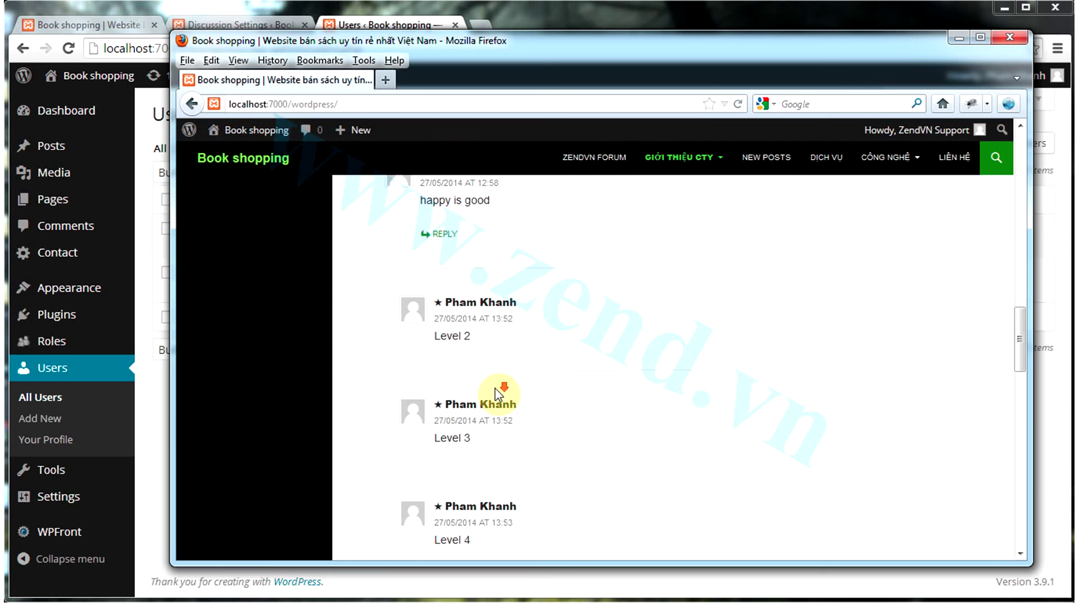
pyautogui.scroll(-3, 498, 388)
pyautogui.scroll(-10, 428, 437)
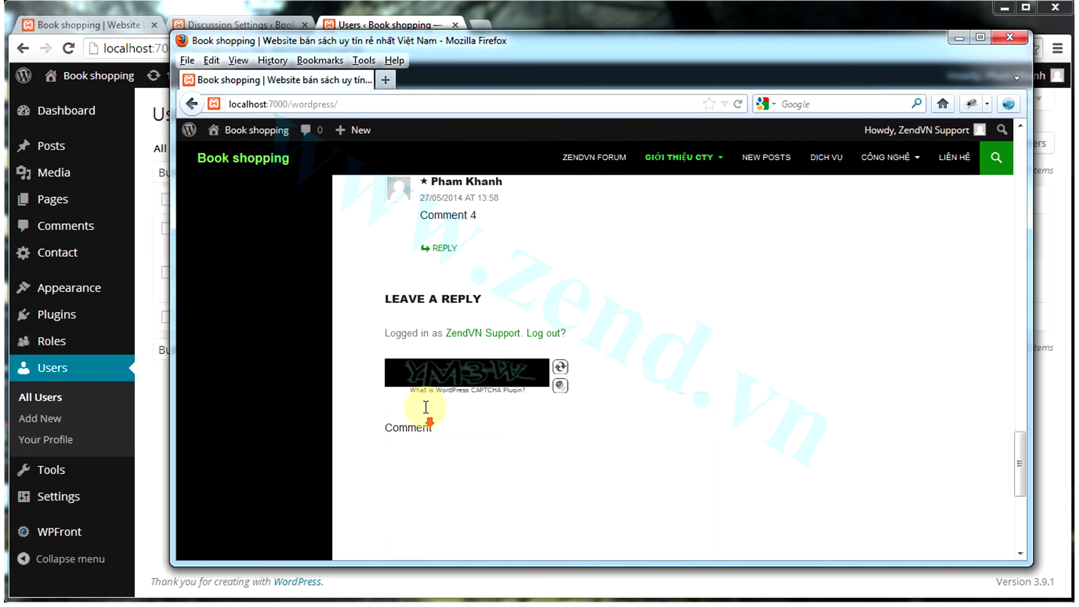
pyautogui.scroll(3, 538, 253)
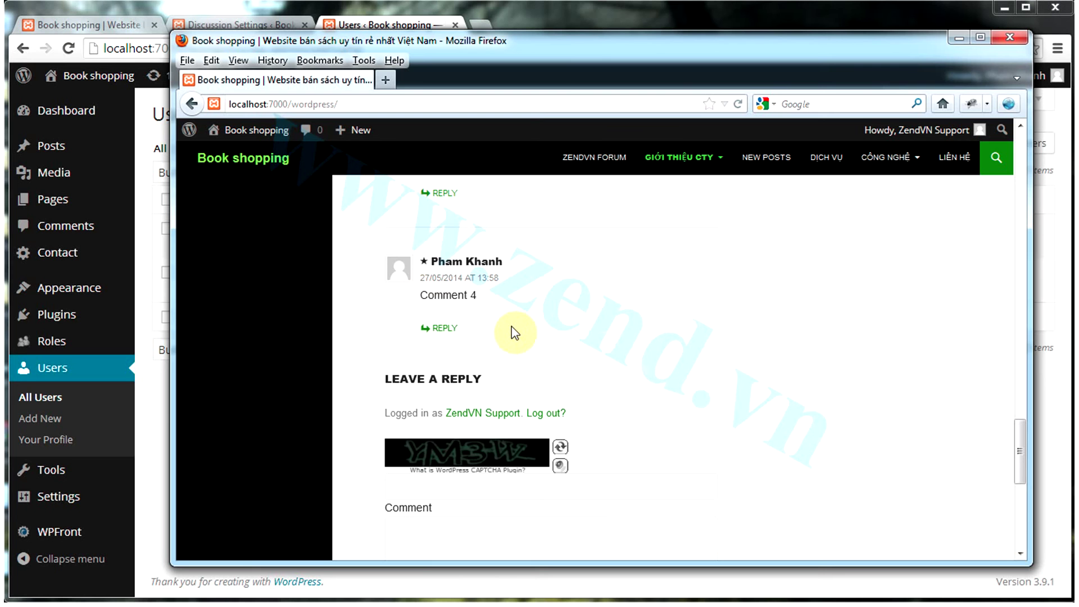
pyautogui.scroll(-3, 516, 332)
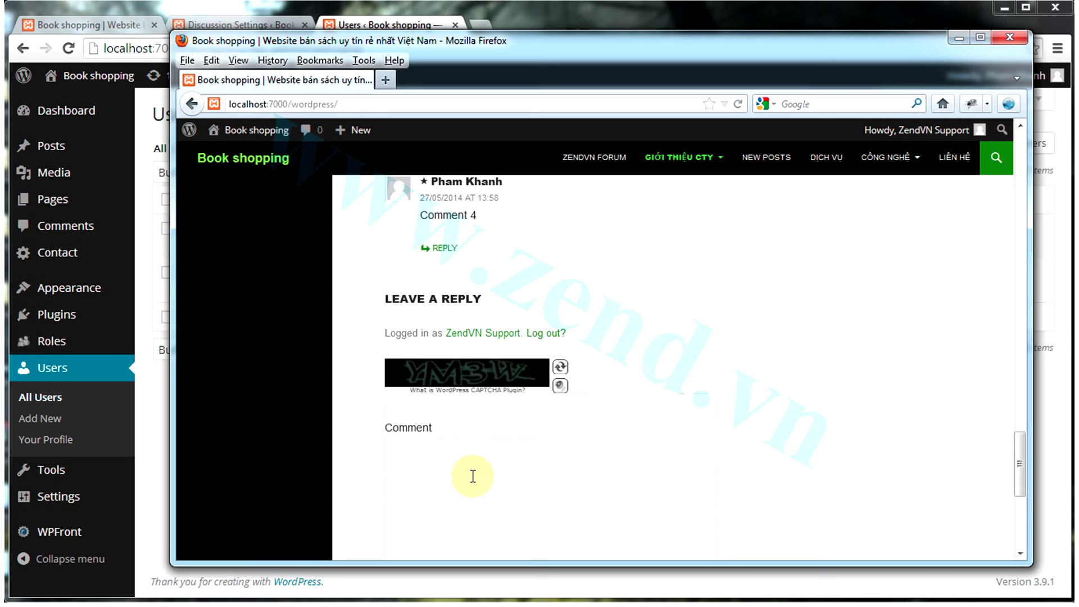
# Post the comment 'This is a test 1' with the CAPTCHA answer and check its awaiting-moderation notice.
pyautogui.click(472, 476)
pyautogui.write('This is a ')
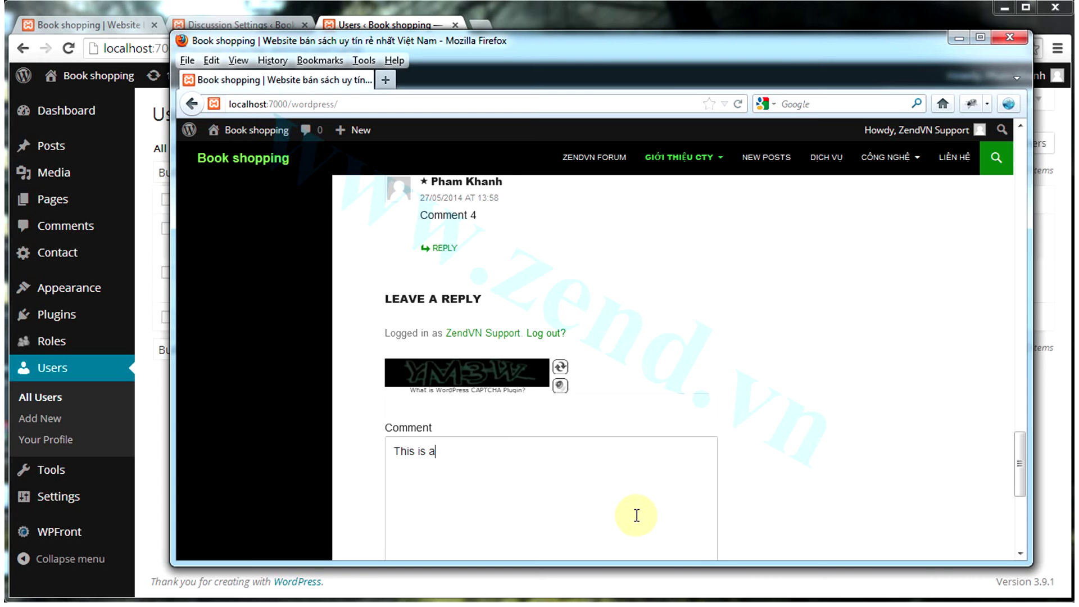
pyautogui.write('test 1')
pyautogui.click(513, 409)
pyautogui.write('YM3W')
pyautogui.scroll(-3, 792, 433)
pyautogui.scroll(-2, 784, 434)
pyautogui.click(490, 456)
pyautogui.scroll(3, 862, 420)
pyautogui.moveTo(616, 371); pyautogui.dragTo(411, 367)
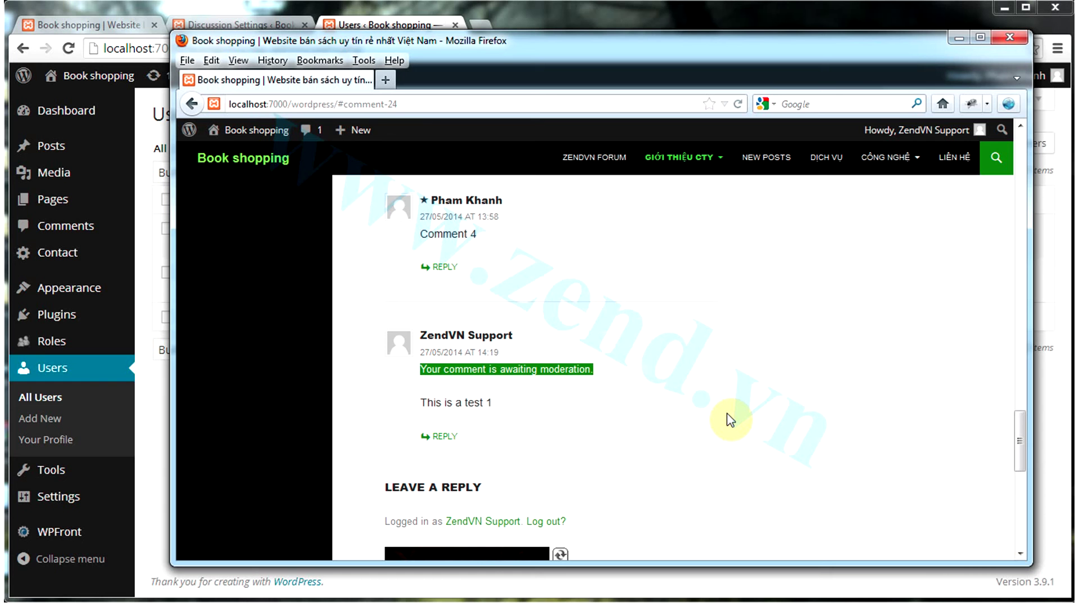
pyautogui.click(727, 415)
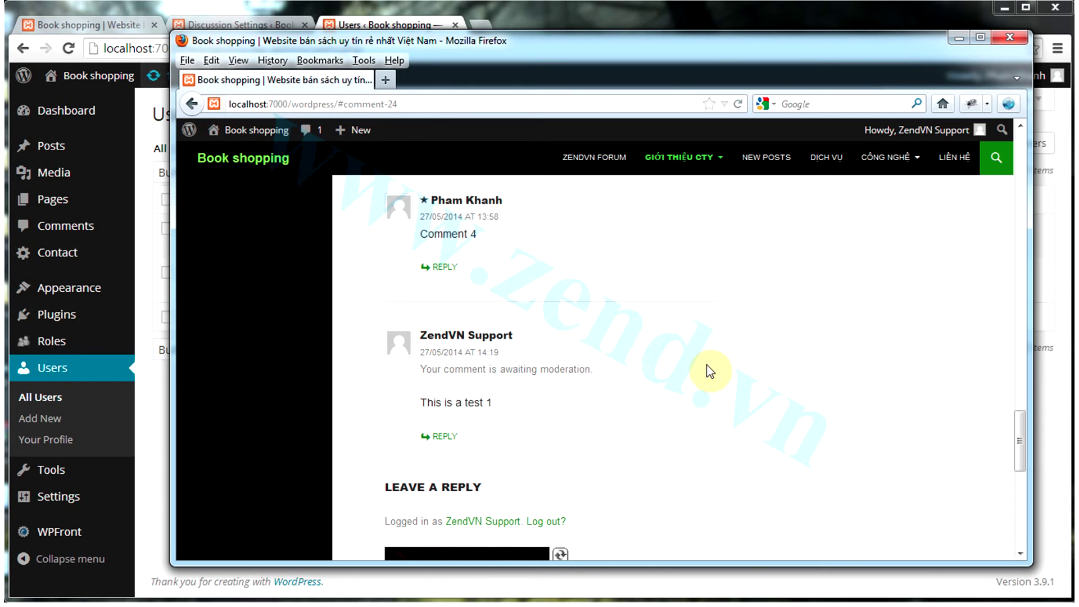
pyautogui.click(78, 27)
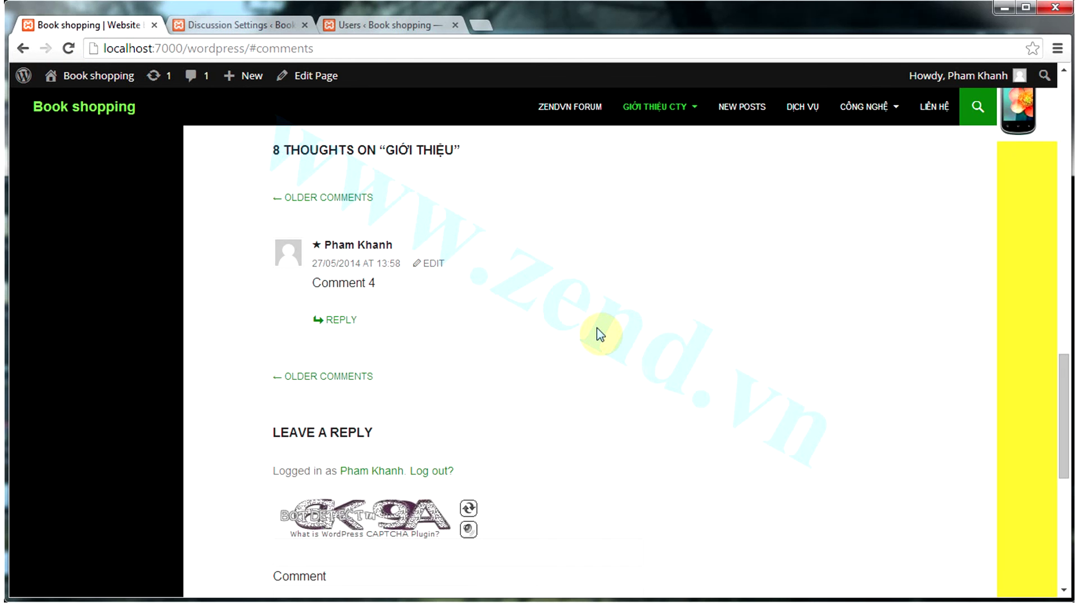
pyautogui.moveTo(988, 89)
pyautogui.click(83, 107)
pyautogui.scroll(-15, 551, 374)
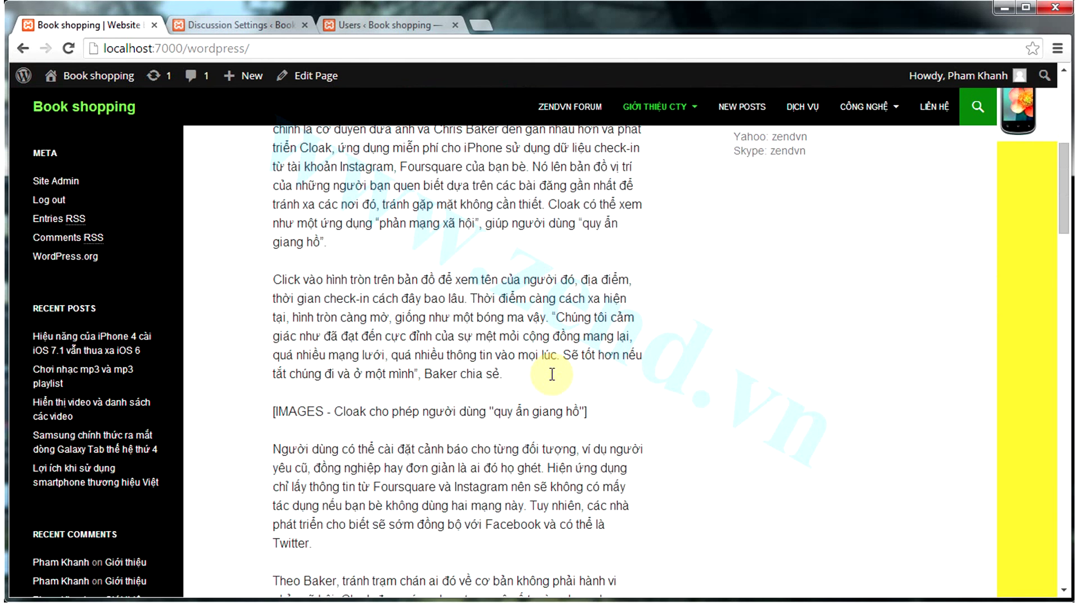
pyautogui.scroll(-12, 555, 370)
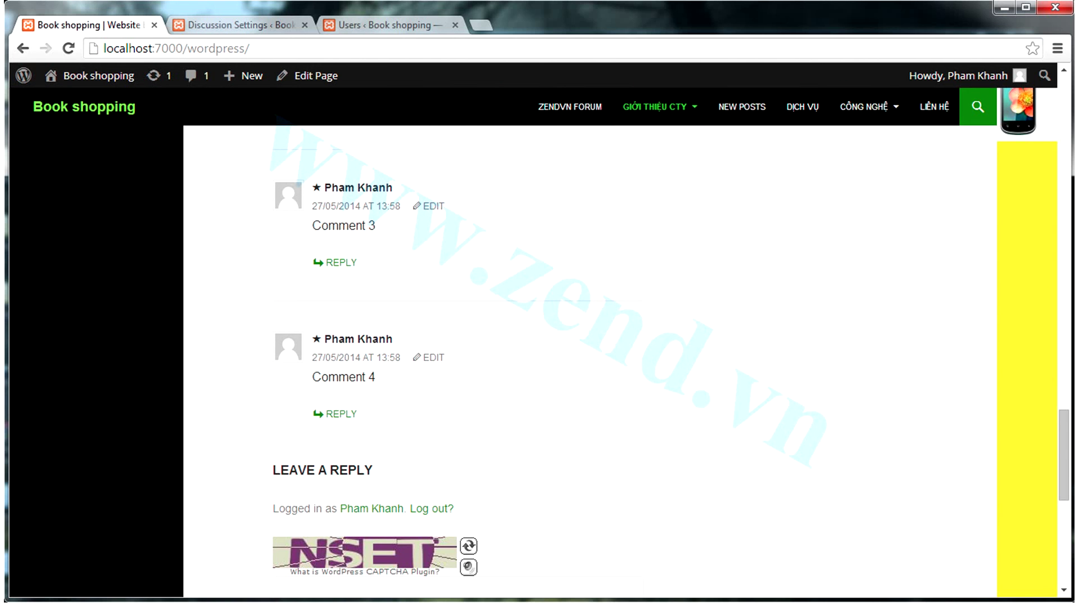
pyautogui.click(254, 604)
pyautogui.moveTo(602, 369); pyautogui.dragTo(406, 338)
pyautogui.moveTo(421, 234); pyautogui.dragTo(481, 234)
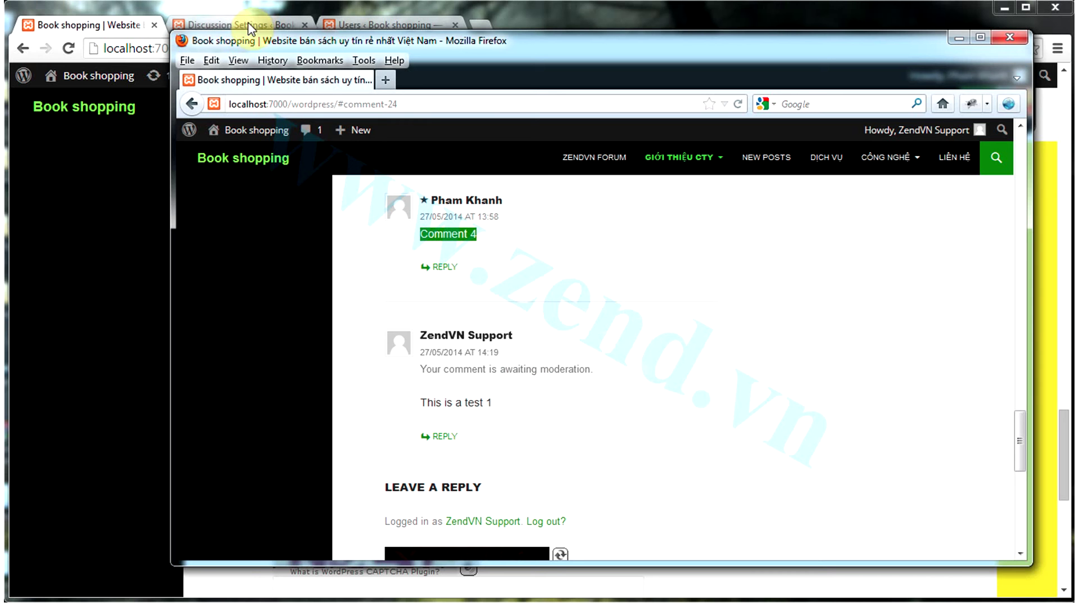
# In the admin Comments list, approve the pending 'This is a test 1' comment.
pyautogui.click(118, 34)
pyautogui.click(396, 25)
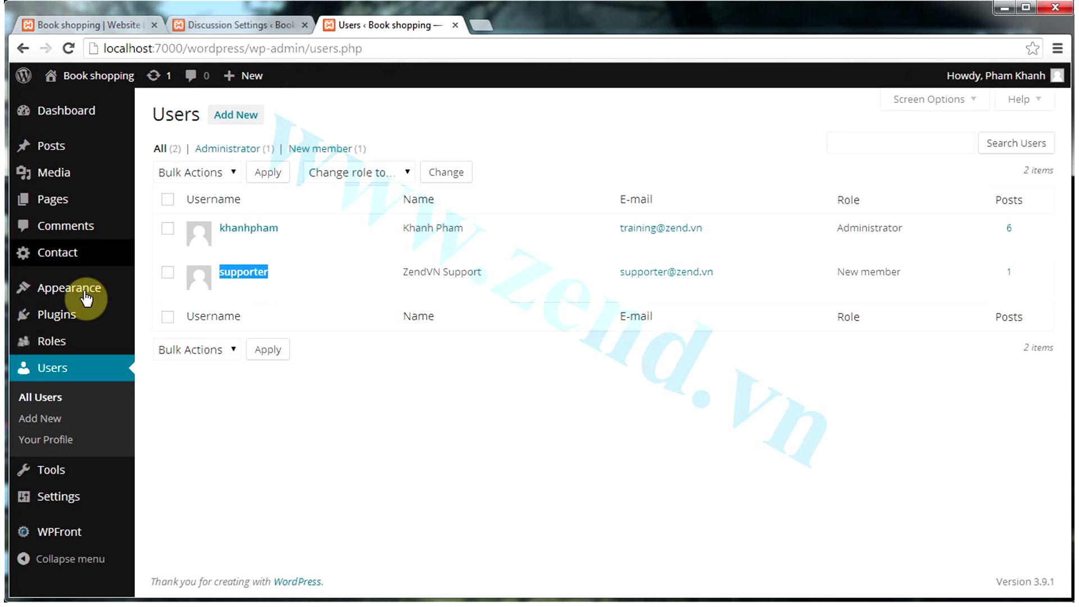
pyautogui.click(75, 225)
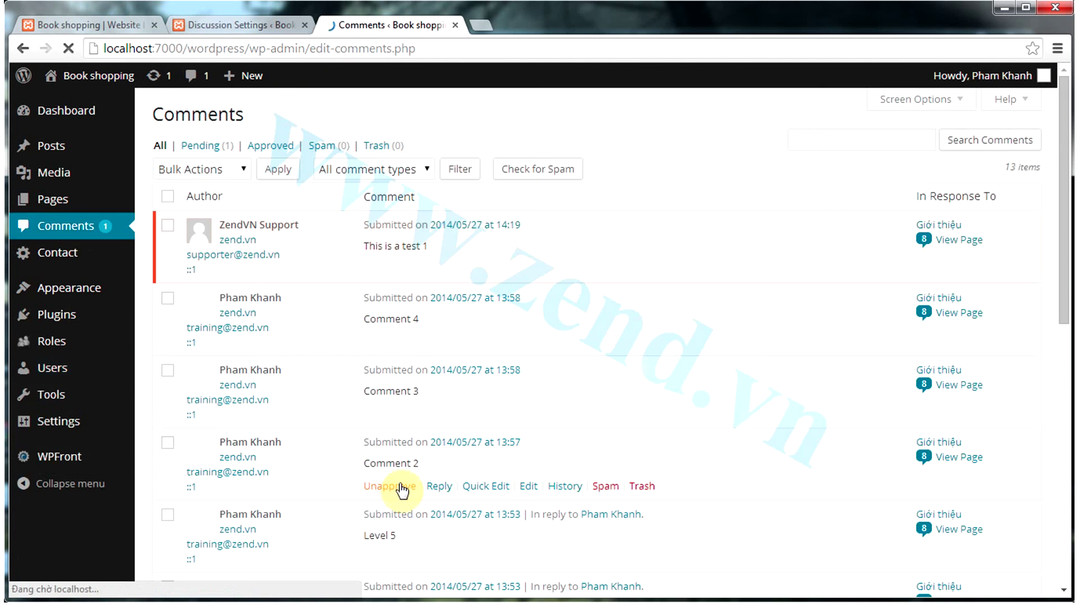
pyautogui.moveTo(372, 247)
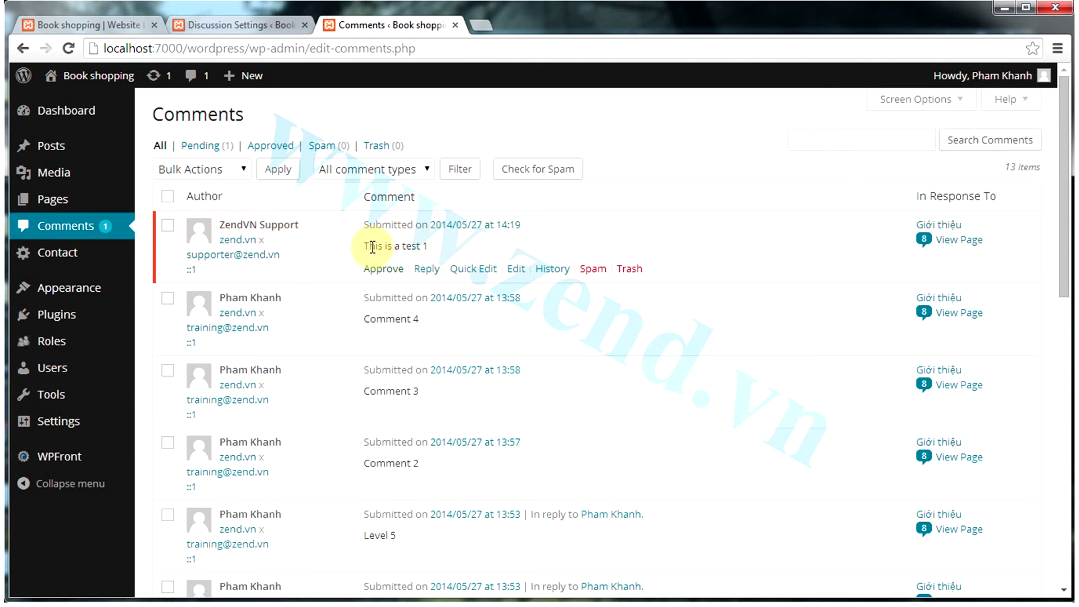
pyautogui.moveTo(362, 246); pyautogui.dragTo(427, 246)
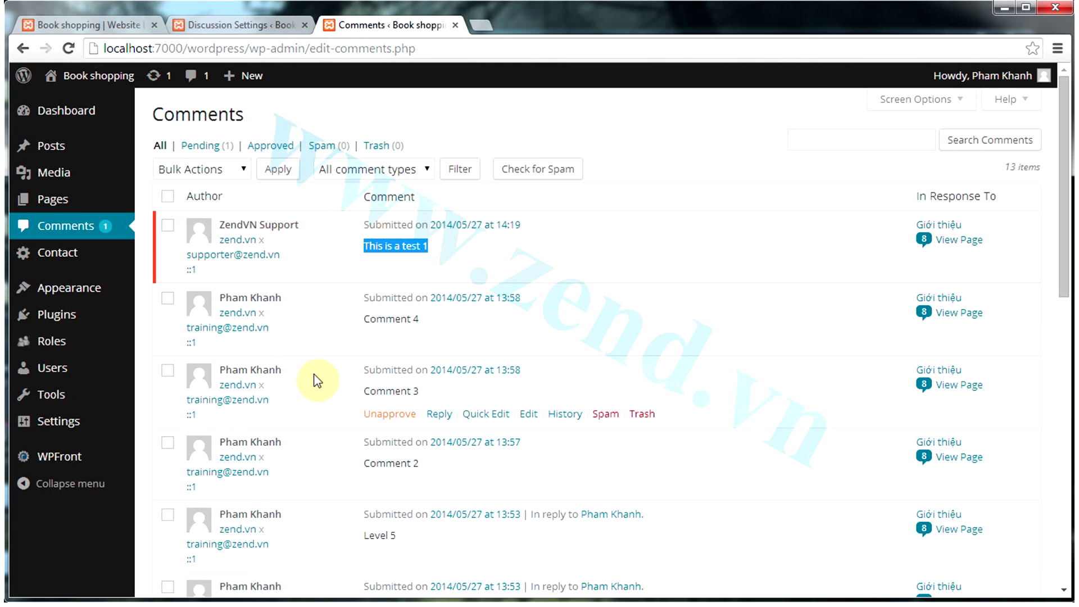
pyautogui.moveTo(386, 273)
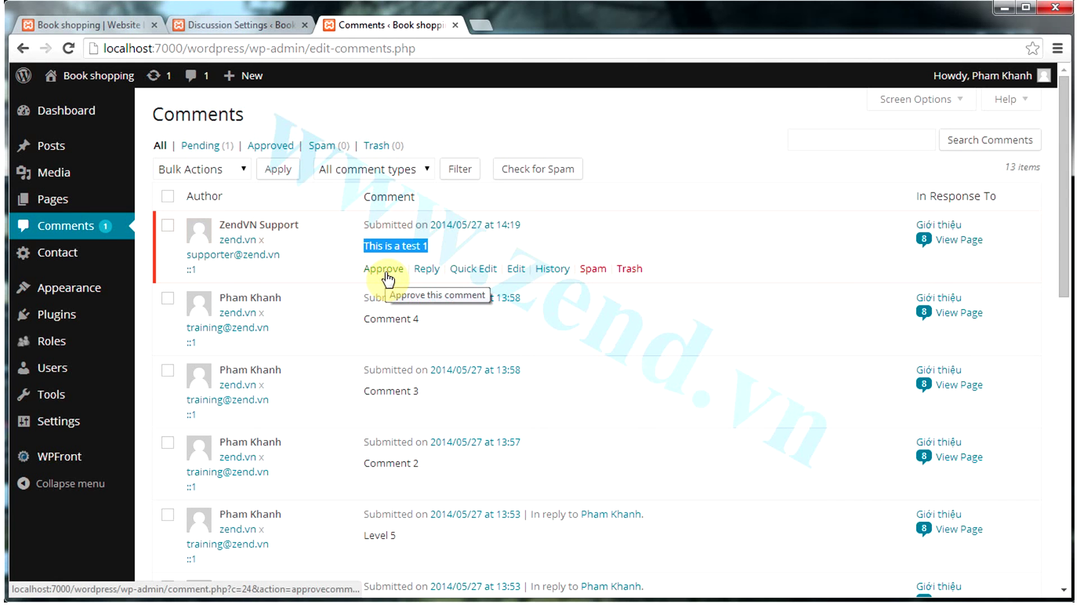
pyautogui.click(386, 270)
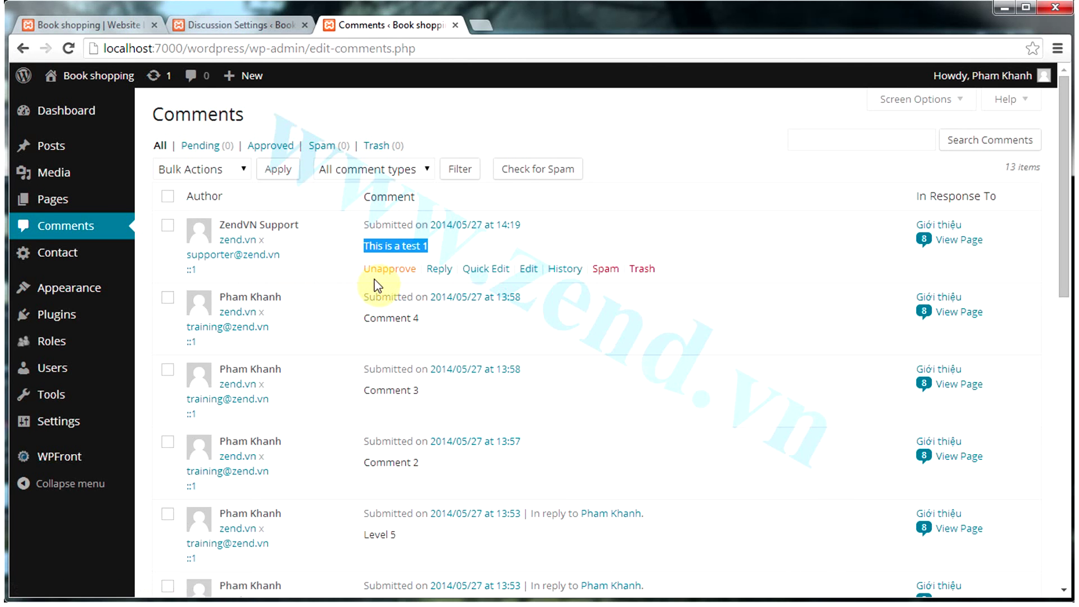
# Reload the public site tab and locate 'This is a test 1' in the comment thread.
pyautogui.click(69, 25)
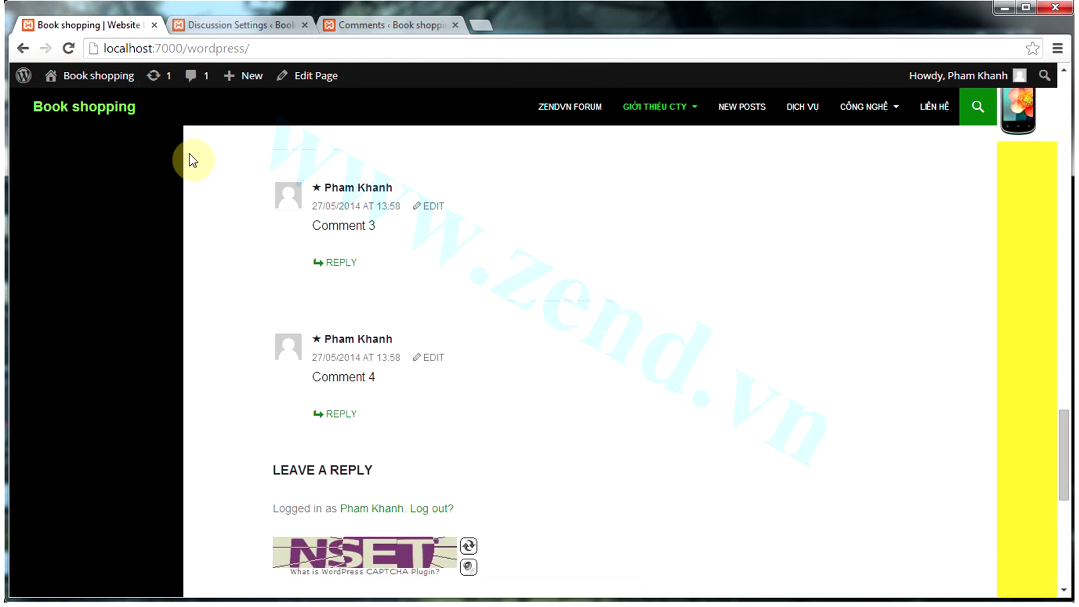
pyautogui.click(68, 47)
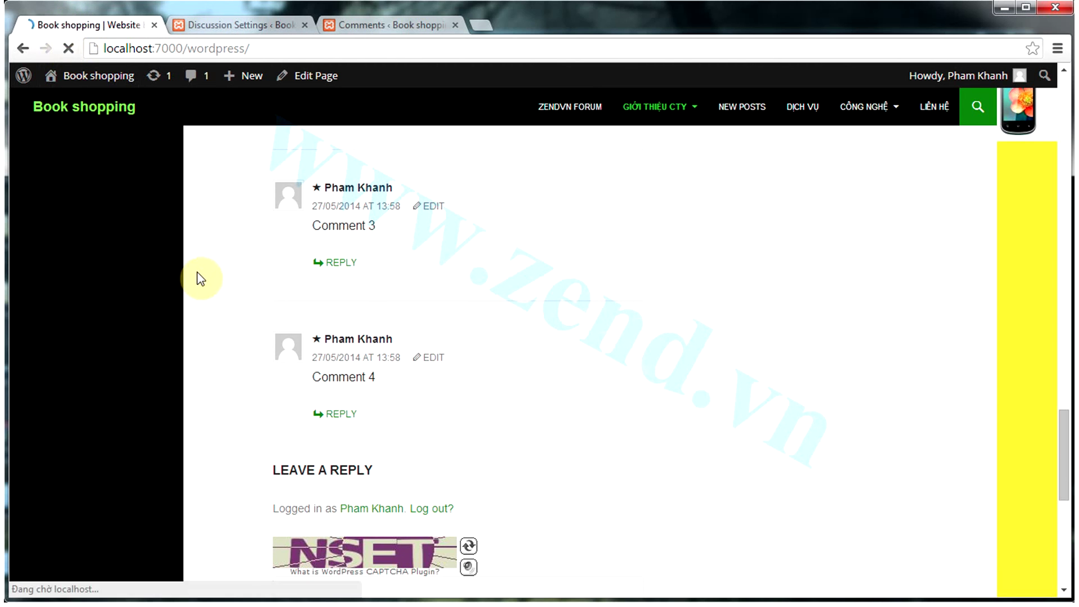
pyautogui.scroll(-4, 240, 296)
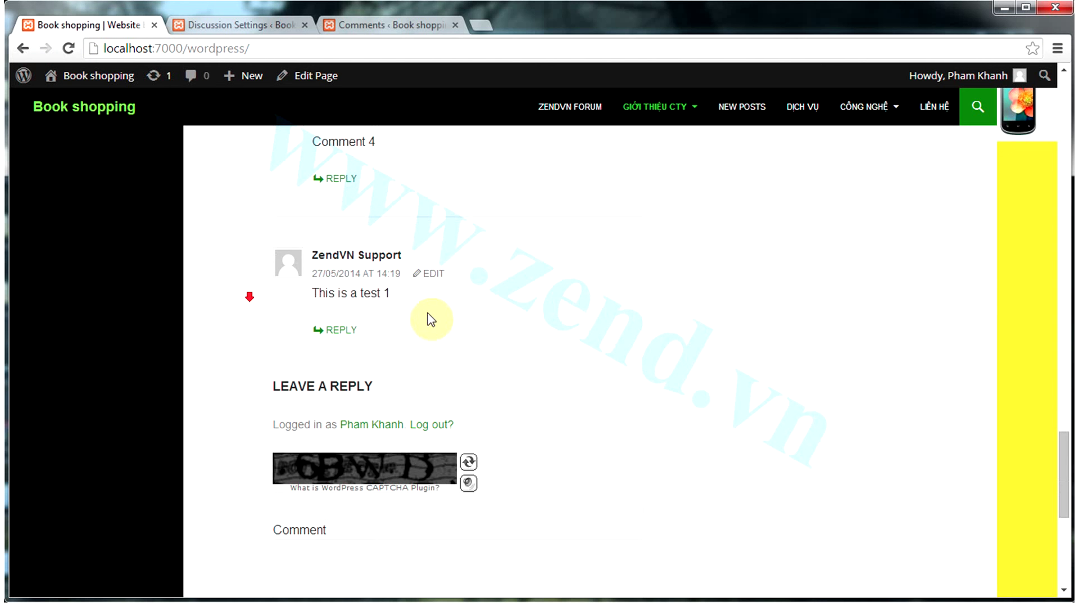
pyautogui.moveTo(444, 312); pyautogui.dragTo(302, 258)
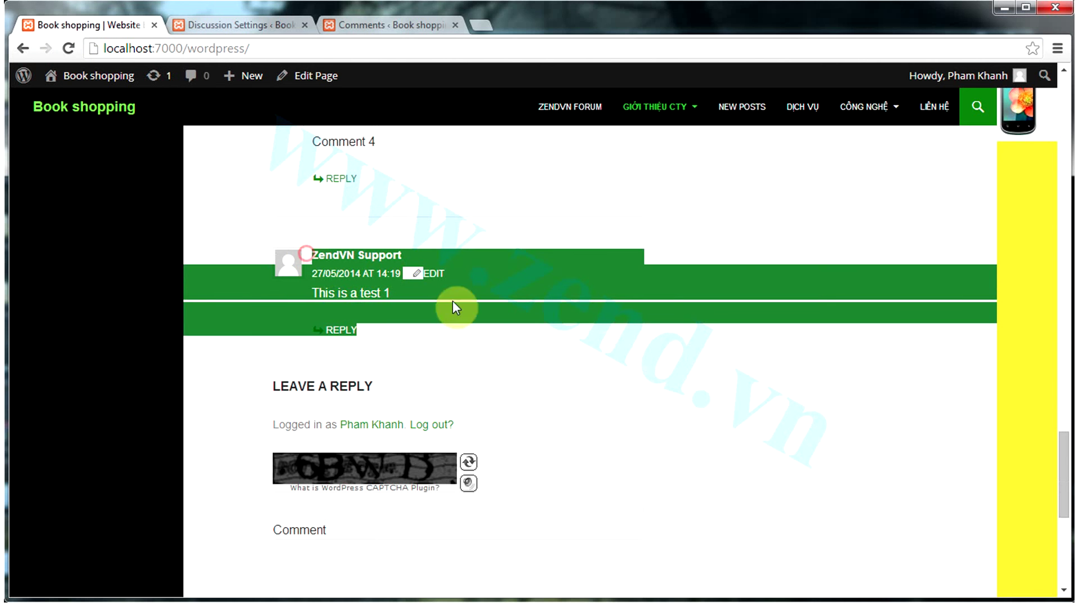
pyautogui.click(483, 331)
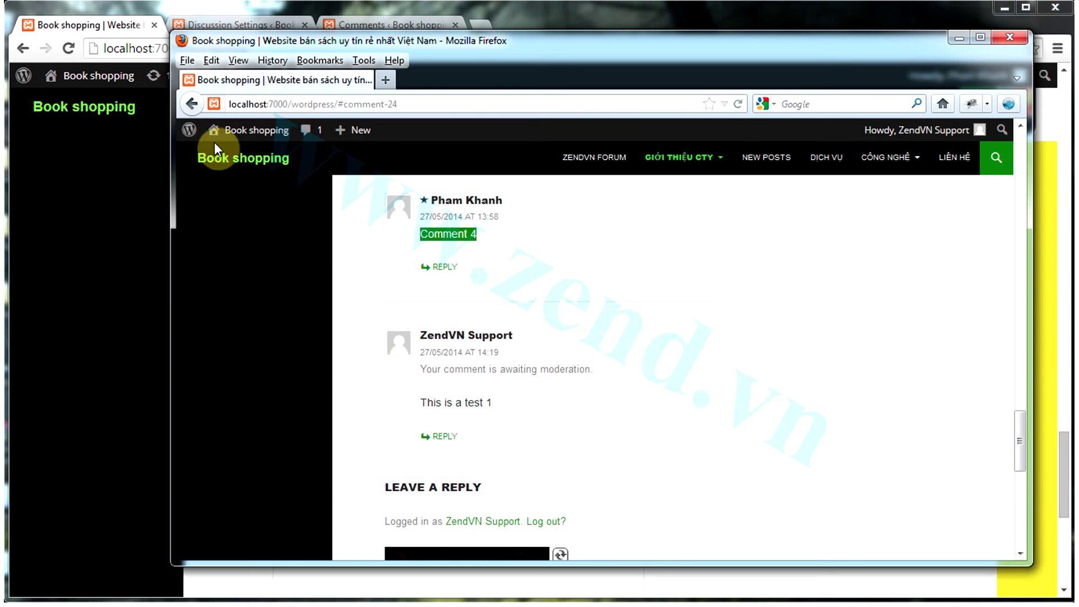
# Go to the site homepage as the commenter and copy the 'This is a test 1' text.
pyautogui.click(249, 172)
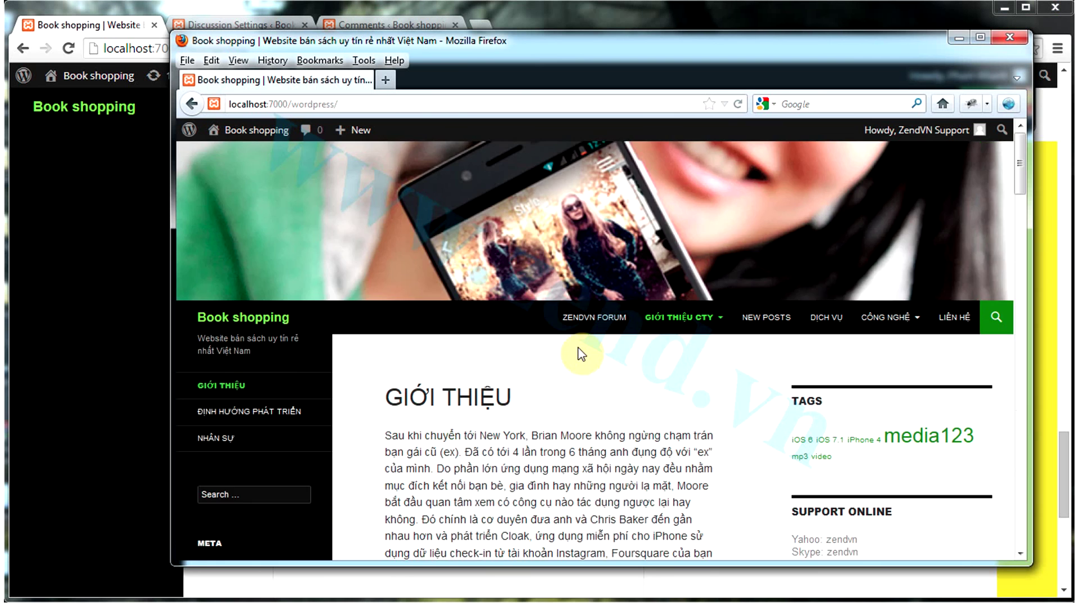
pyautogui.scroll(-10, 609, 369)
pyautogui.scroll(-20, 594, 374)
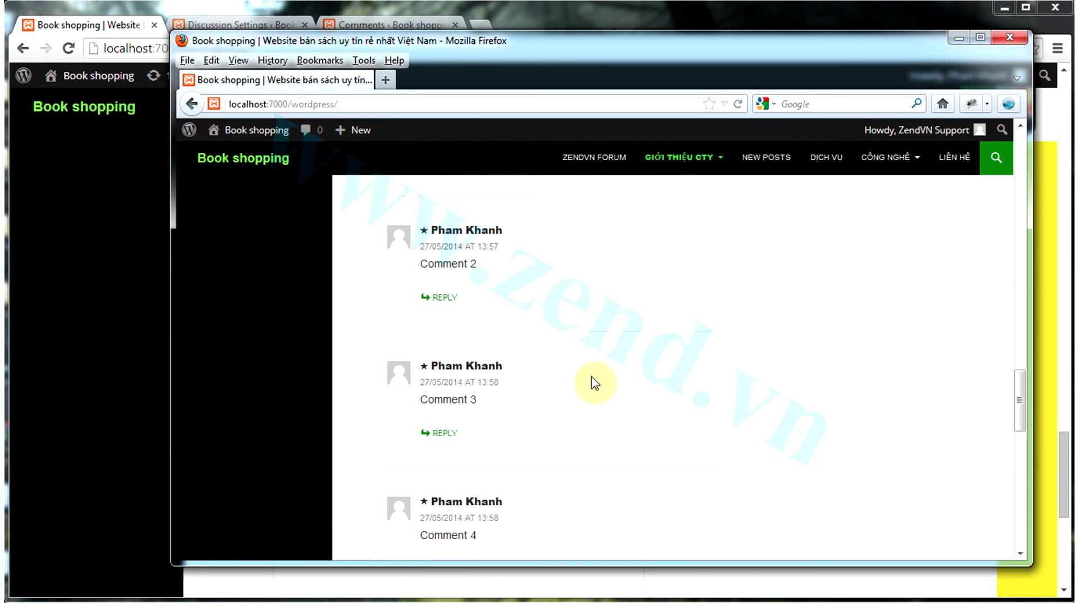
pyautogui.scroll(3, 592, 377)
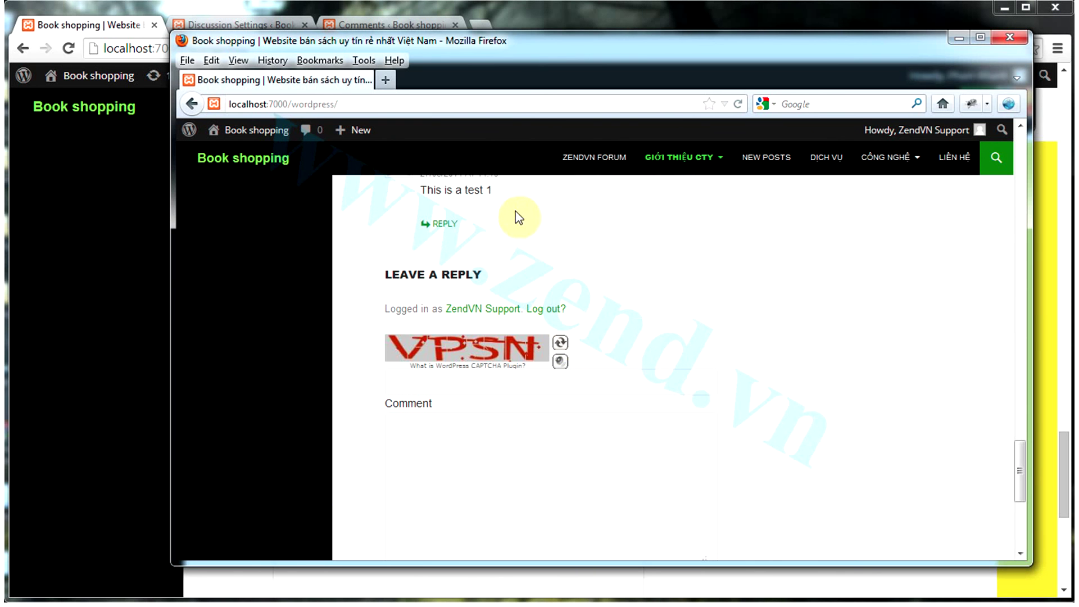
pyautogui.moveTo(504, 191); pyautogui.dragTo(418, 190)
pyautogui.hotkey('ctrl', 'c')
# Post 'This is a test 2' by pasting and editing the copied comment, with the CAPTCHA answer.
pyautogui.click(494, 458)
pyautogui.hotkey('ctrl', 'v')
pyautogui.doubleClick(465, 426)
pyautogui.write('2')
pyautogui.click(413, 388)
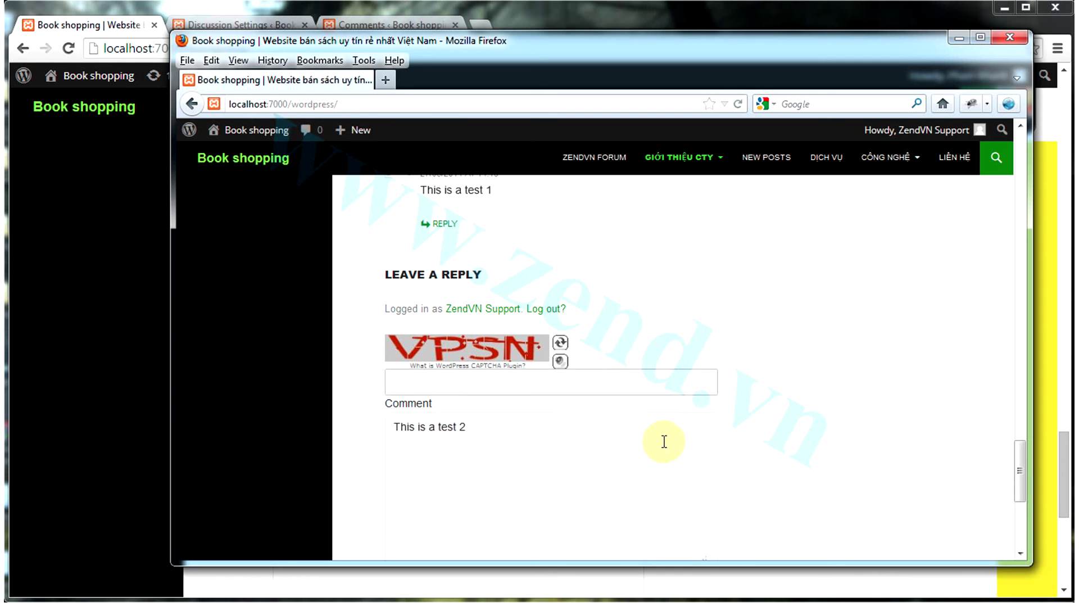
pyautogui.write('VPSN')
pyautogui.scroll(-5, 664, 442)
pyautogui.click(448, 385)
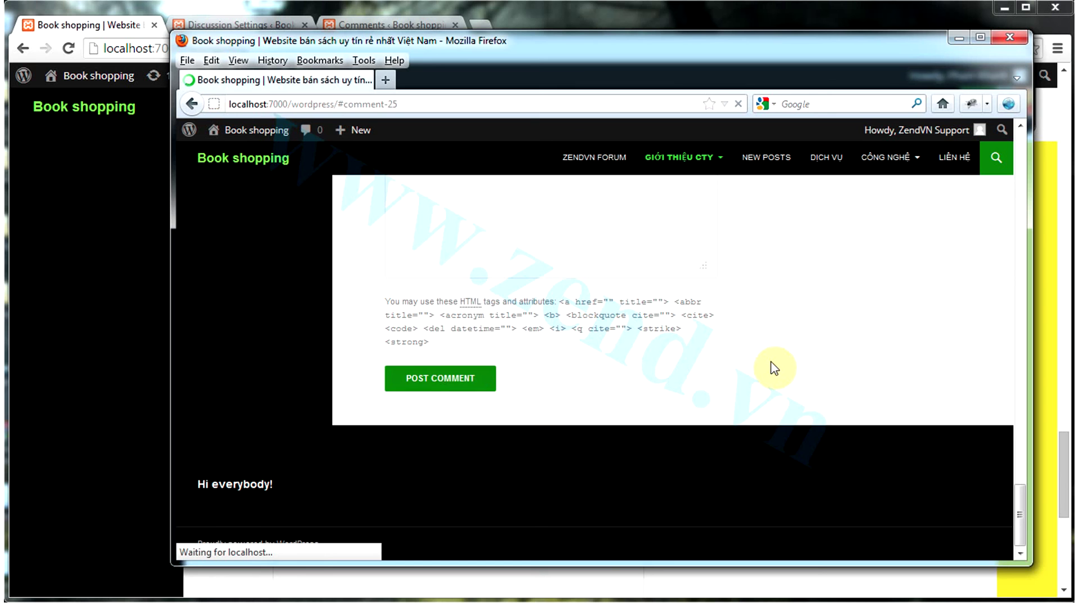
# Confirm 'This is a test 2' is published, then reload the site in the admin's browser.
pyautogui.scroll(3, 774, 368)
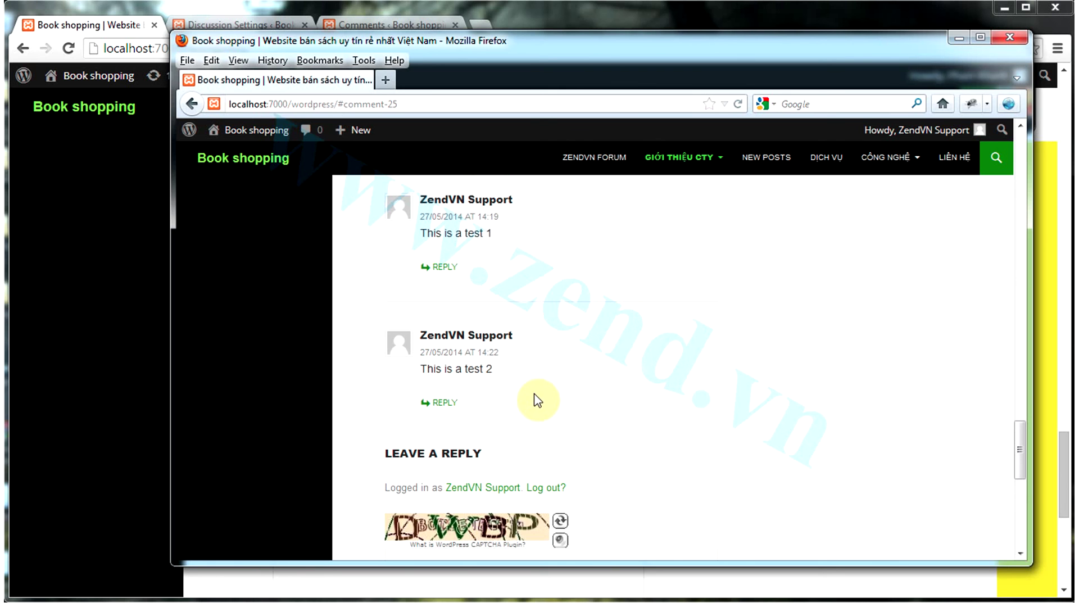
pyautogui.moveTo(511, 369); pyautogui.dragTo(422, 368)
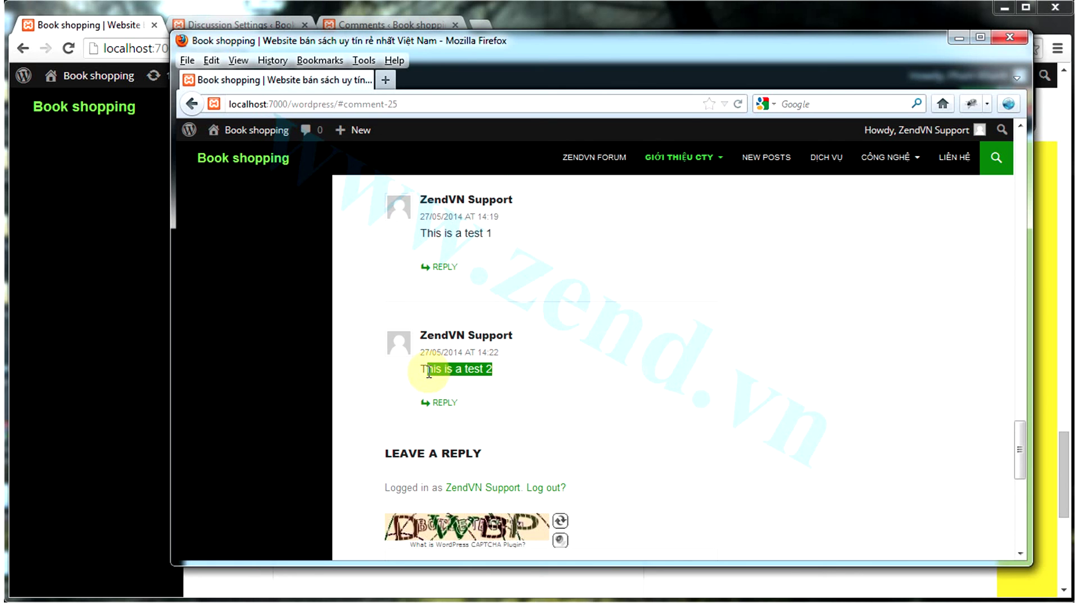
pyautogui.click(590, 387)
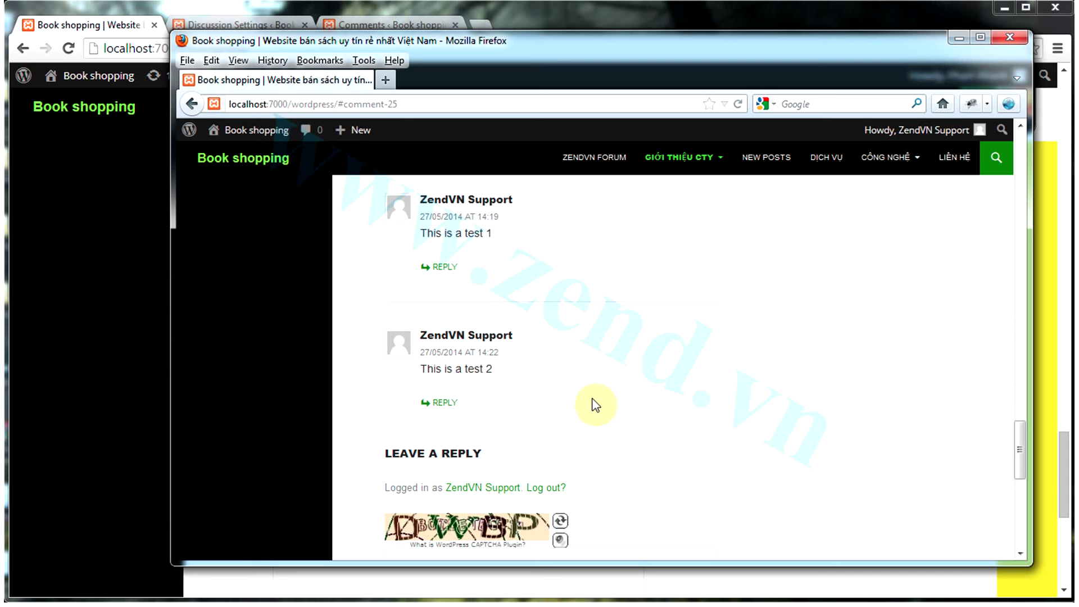
pyautogui.moveTo(502, 371); pyautogui.dragTo(420, 372)
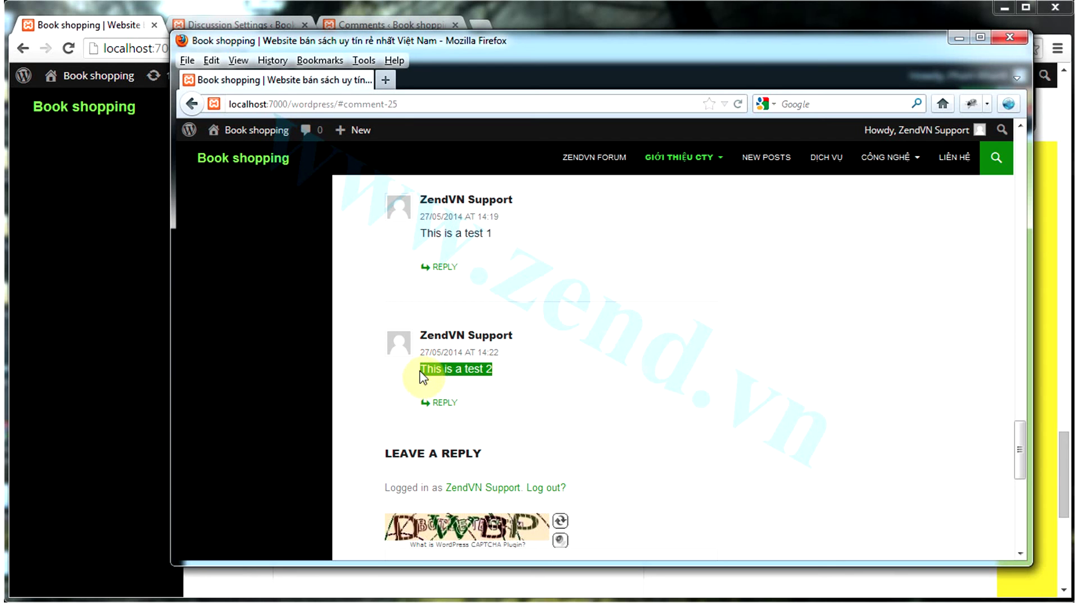
pyautogui.click(119, 339)
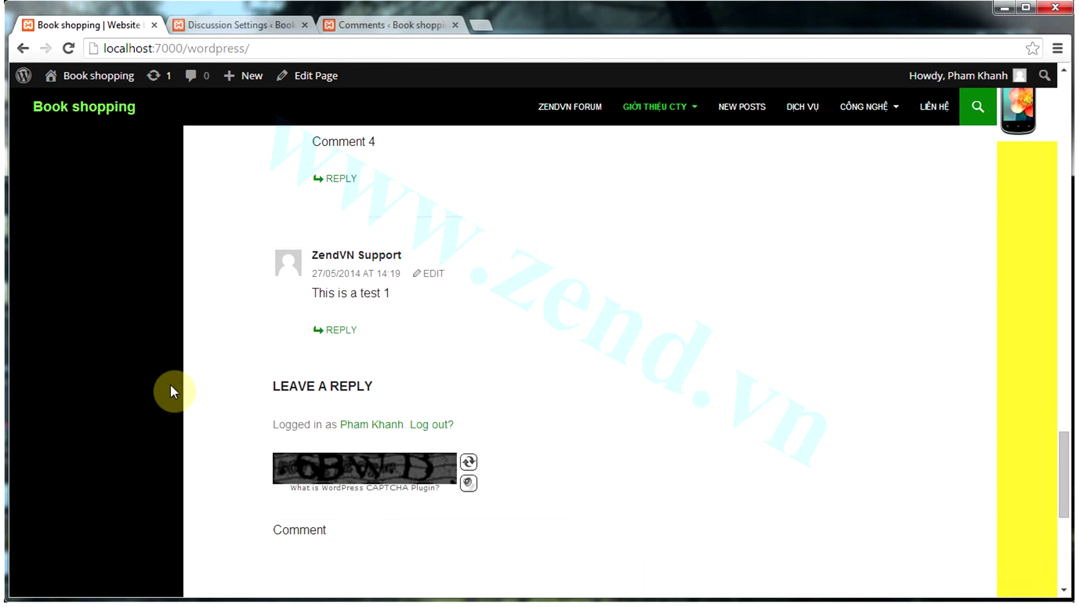
pyautogui.click(68, 48)
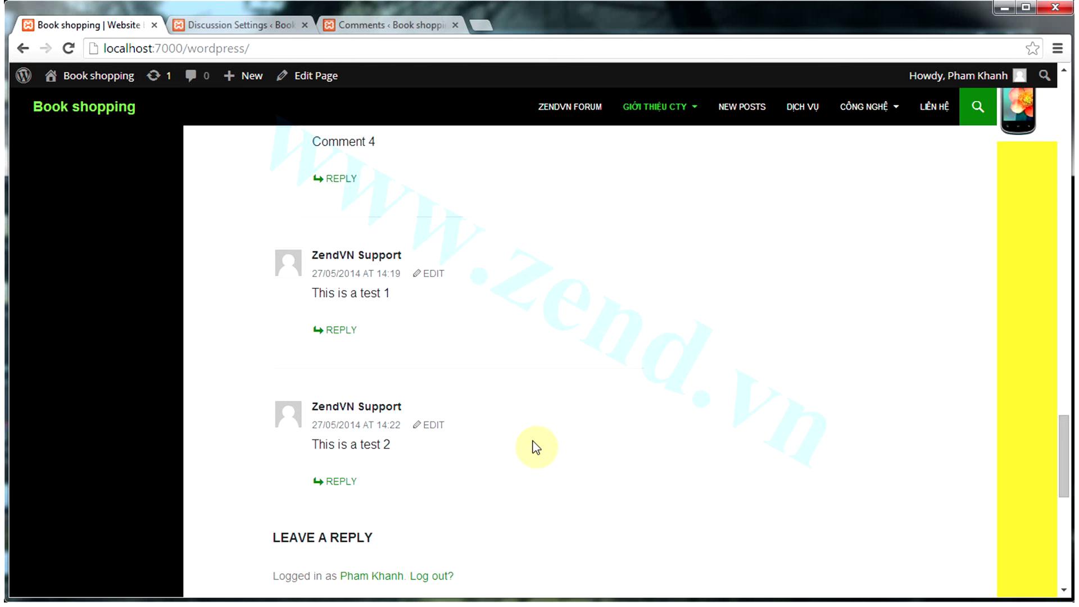
# In Discussion Settings, tick 'Comment author must have a previously approved comment'.
pyautogui.click(278, 31)
pyautogui.click(330, 431)
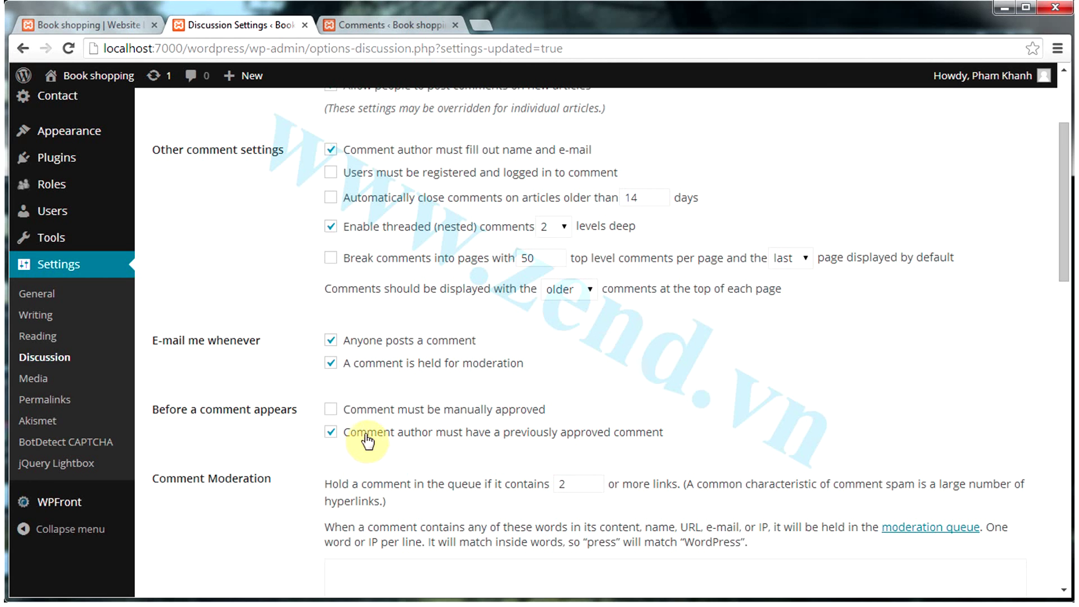
# Tick 'Comment must be manually approved', then move down to the Comment Moderation keyword box.
pyautogui.click(330, 409)
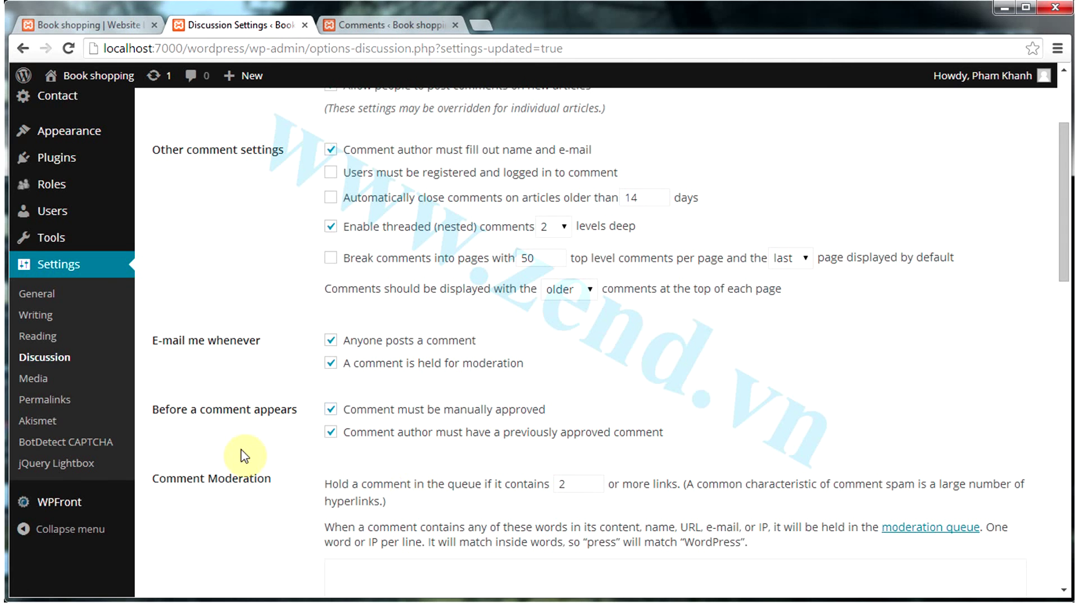
pyautogui.moveTo(155, 413); pyautogui.dragTo(251, 411)
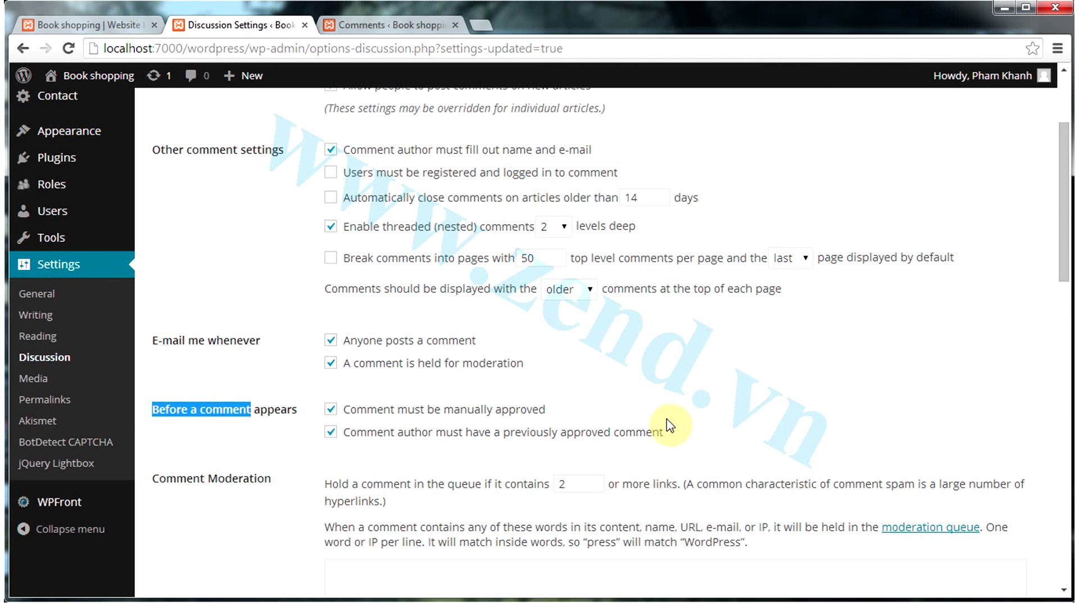
pyautogui.click(447, 457)
pyautogui.scroll(-4, 446, 457)
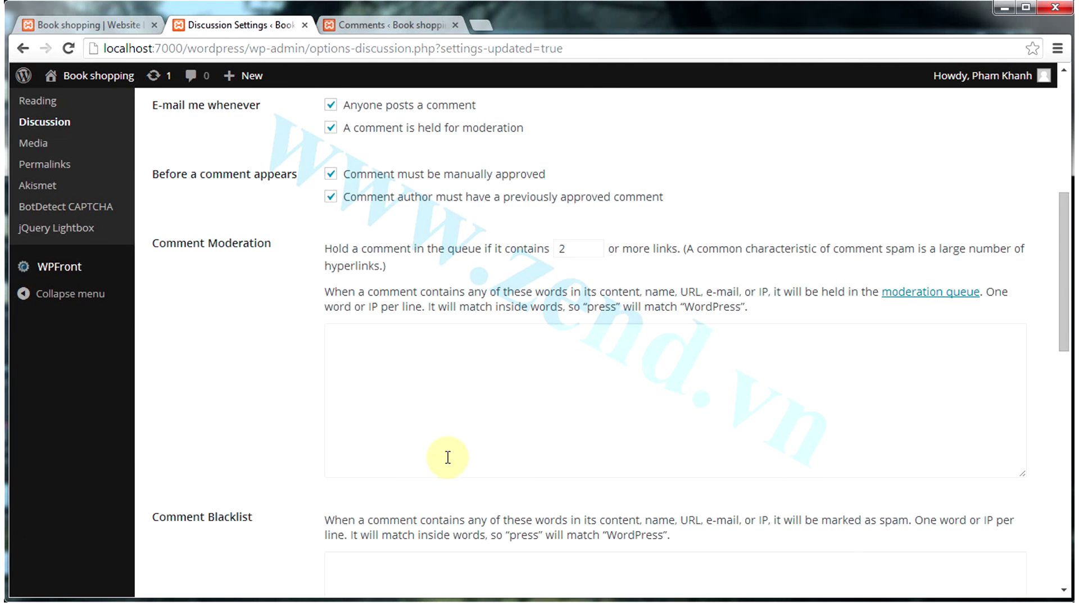
pyautogui.moveTo(160, 244); pyautogui.dragTo(304, 246)
pyautogui.click(479, 378)
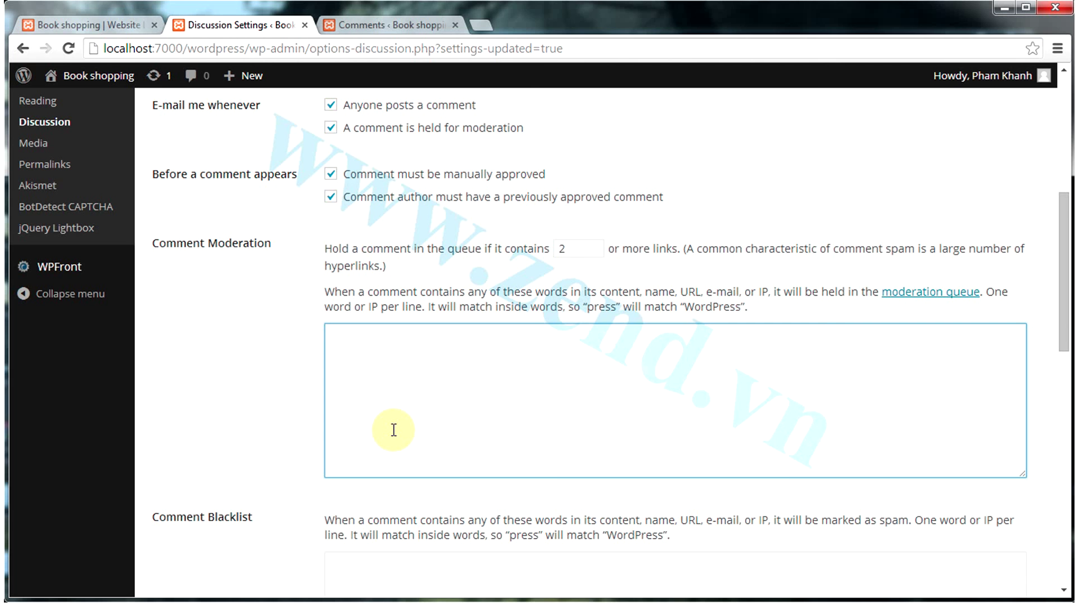
# Enter 'sex, happy' in Comment Moderation and save the Discussion Settings.
pyautogui.write('sex, happy')
pyautogui.scroll(-3, 249, 419)
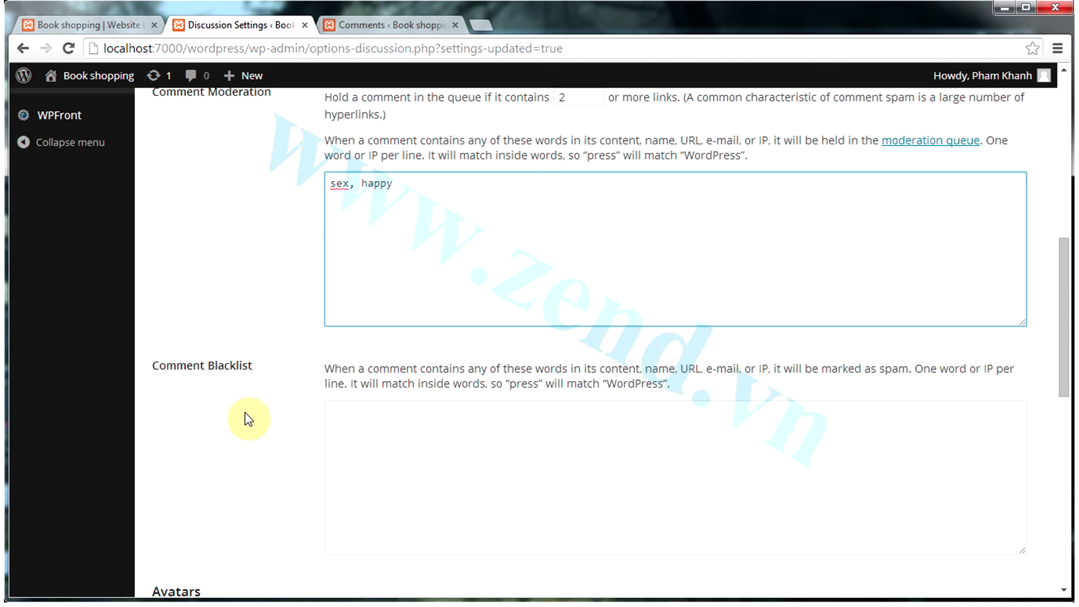
pyautogui.scroll(-10, 247, 420)
pyautogui.click(193, 516)
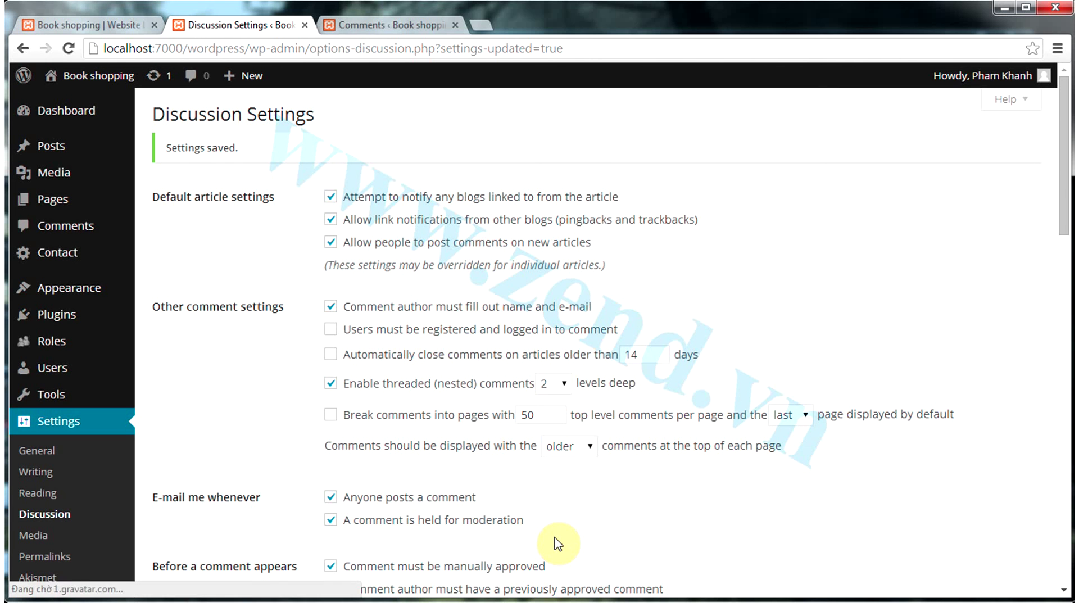
# Reload the public post in the commenter's browser and recheck the Discussion Settings.
pyautogui.hotkey('alt', 'Tab')
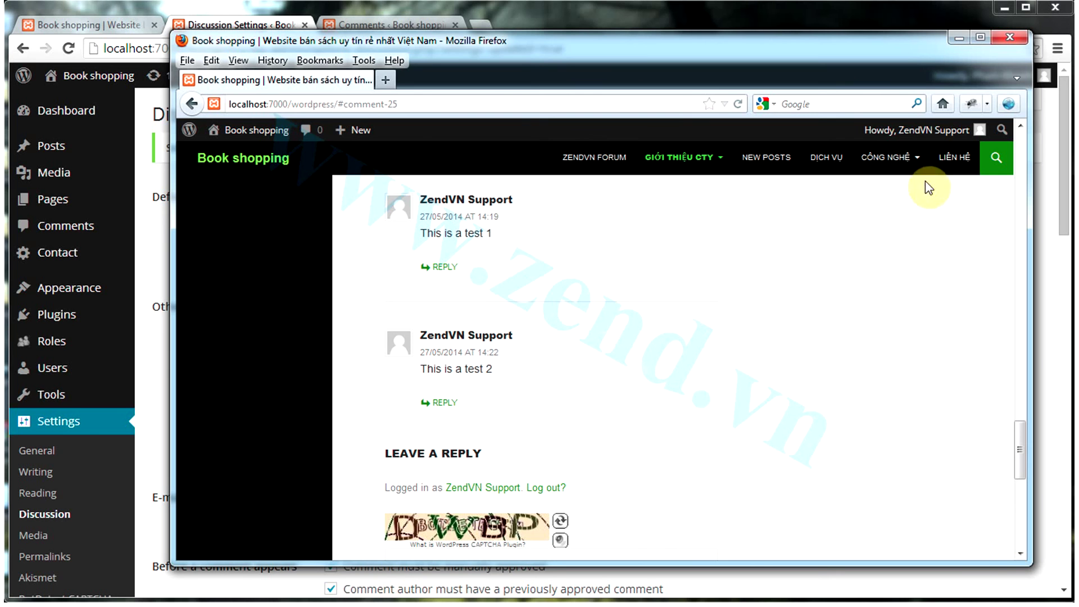
pyautogui.click(737, 104)
pyautogui.scroll(-5, 704, 404)
pyautogui.click(558, 370)
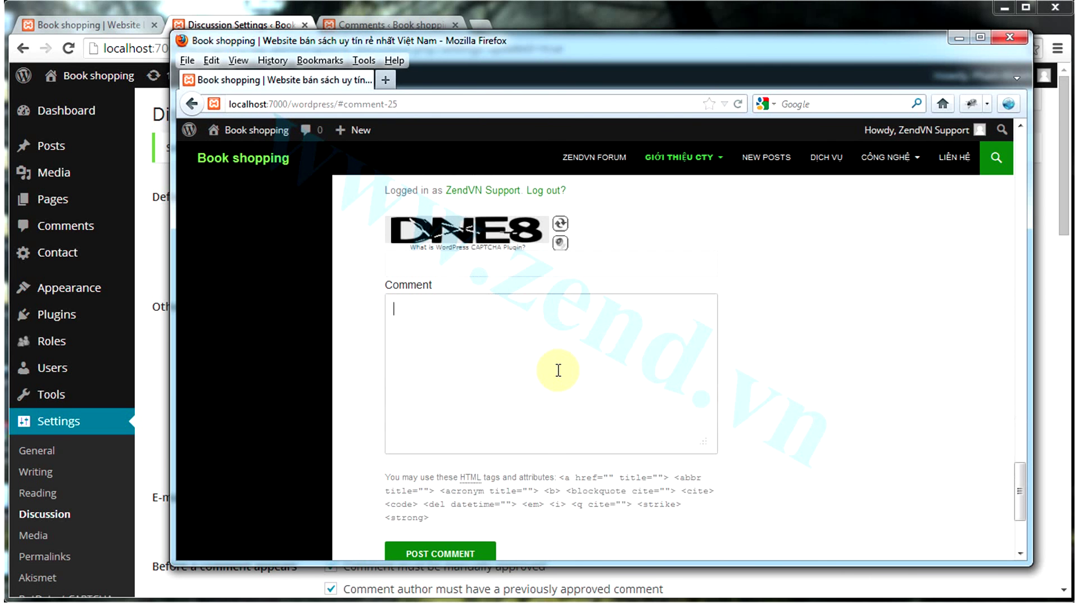
pyautogui.click(142, 268)
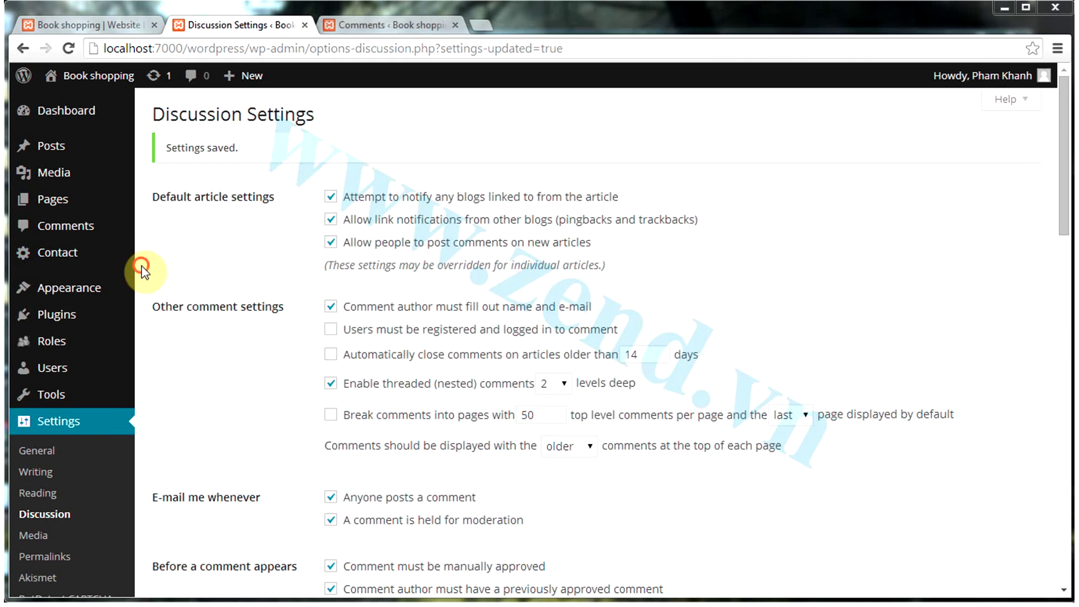
pyautogui.scroll(-10, 390, 368)
pyautogui.scroll(3, 398, 337)
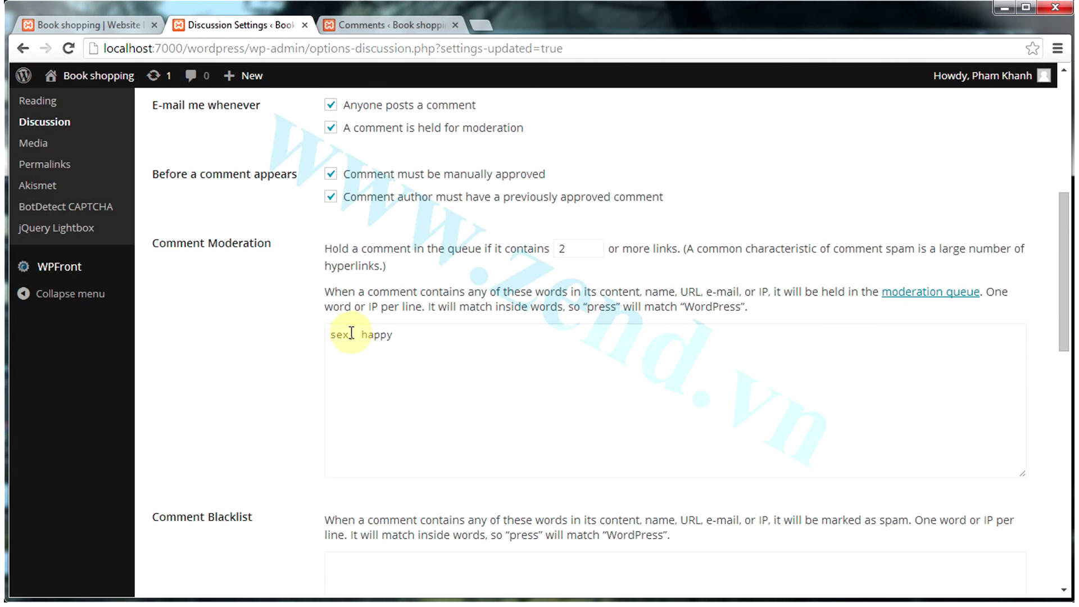
# Post the comment 'sex is good for life', answering the CAPTCHA.
pyautogui.hotkey('alt', 'Tab')
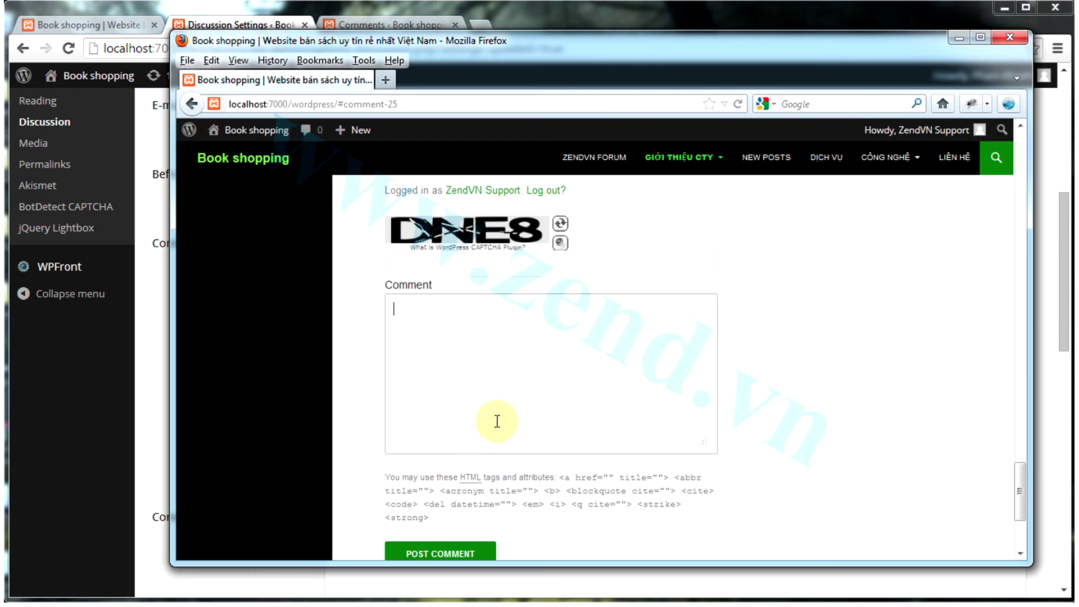
pyautogui.write('sex is good for life')
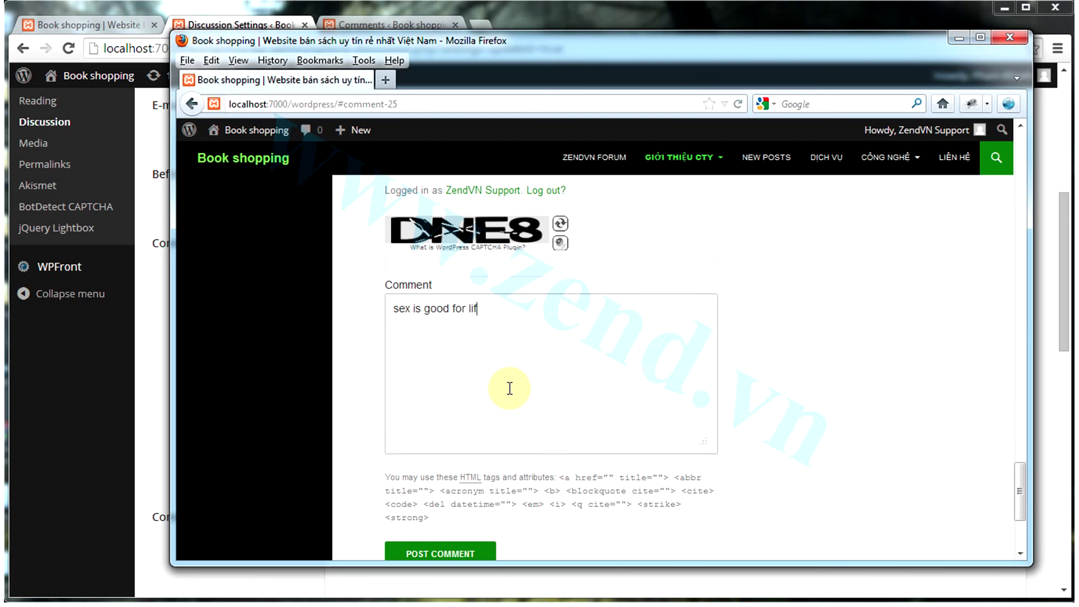
pyautogui.click(438, 264)
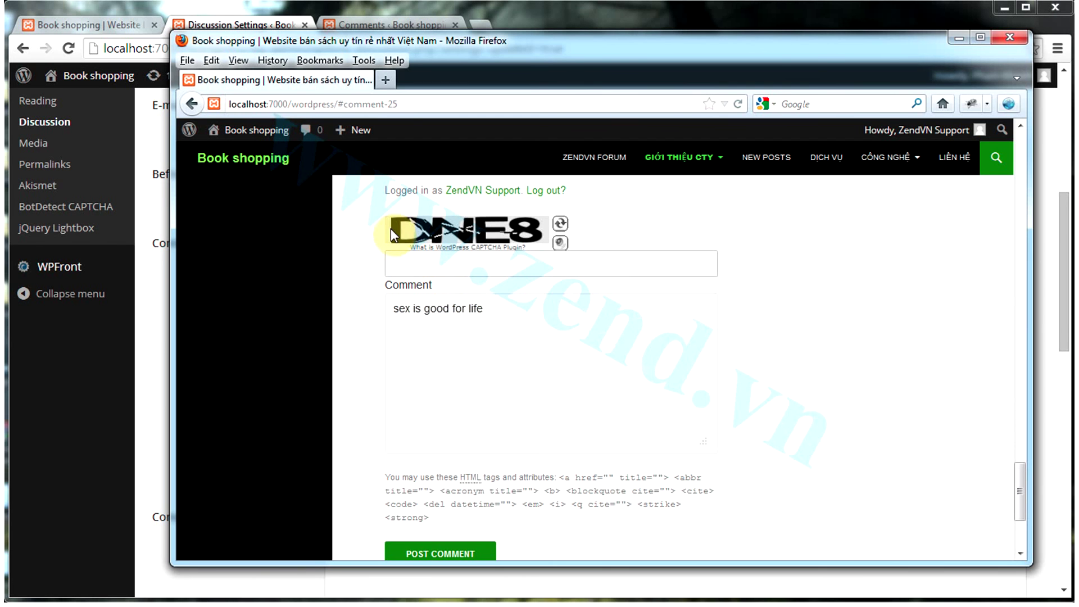
pyautogui.write('DNE')
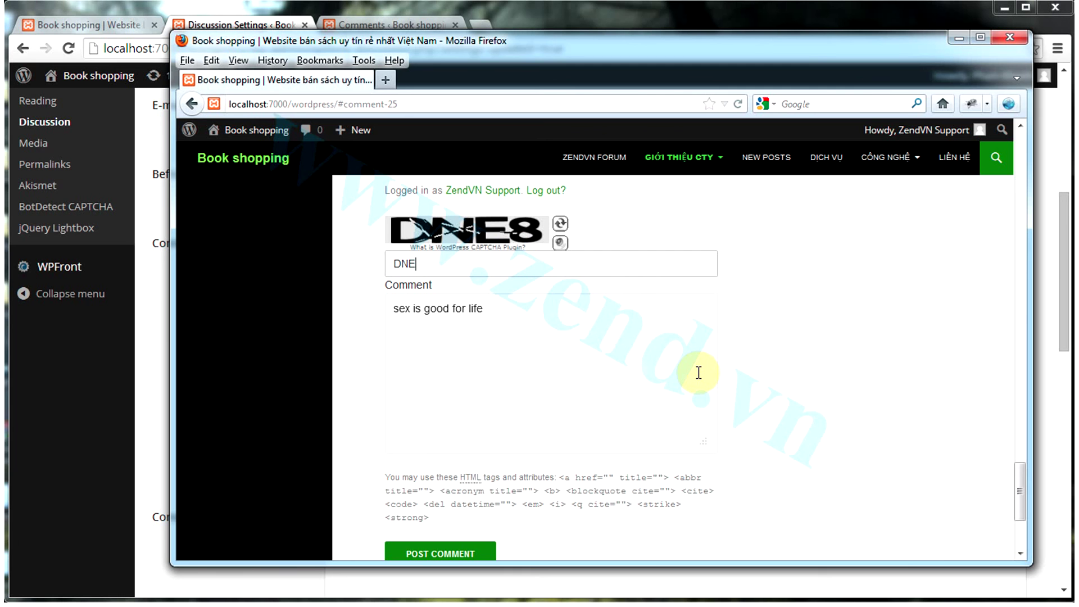
pyautogui.write('8')
pyautogui.scroll(-3, 553, 388)
pyautogui.click(459, 393)
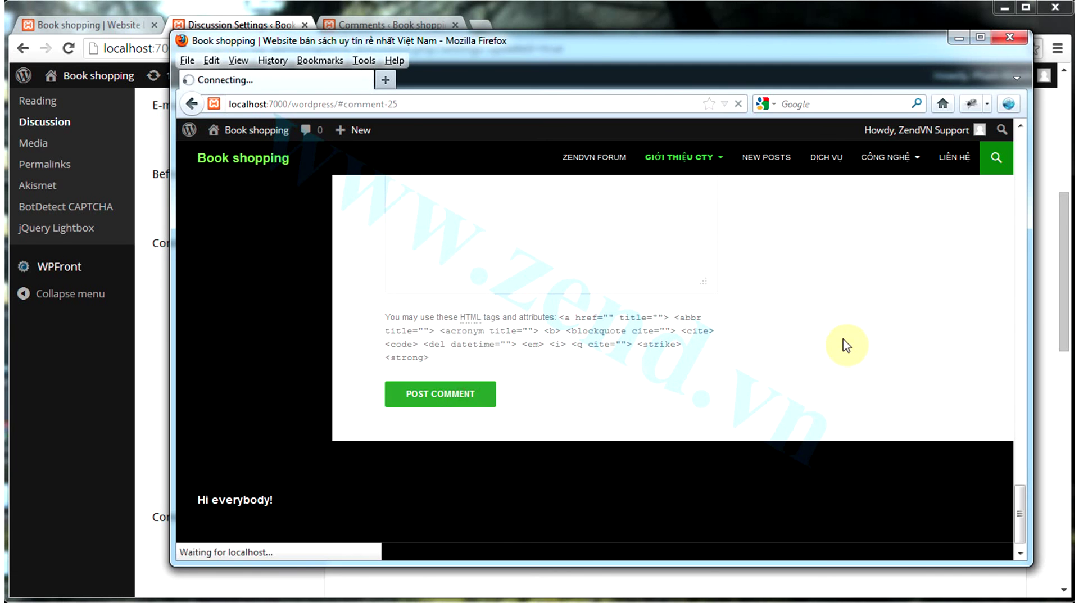
# Highlight the 'Your comment is awaiting moderation.' notice and return to the admin browser.
pyautogui.scroll(3, 815, 345)
pyautogui.moveTo(596, 369); pyautogui.dragTo(416, 369)
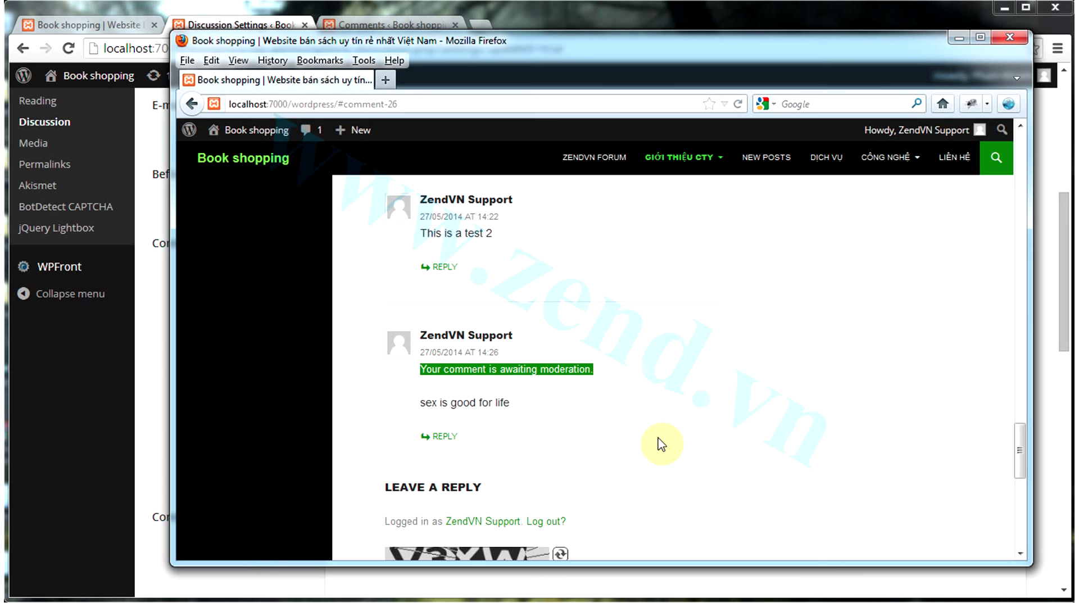
pyautogui.click(80, 400)
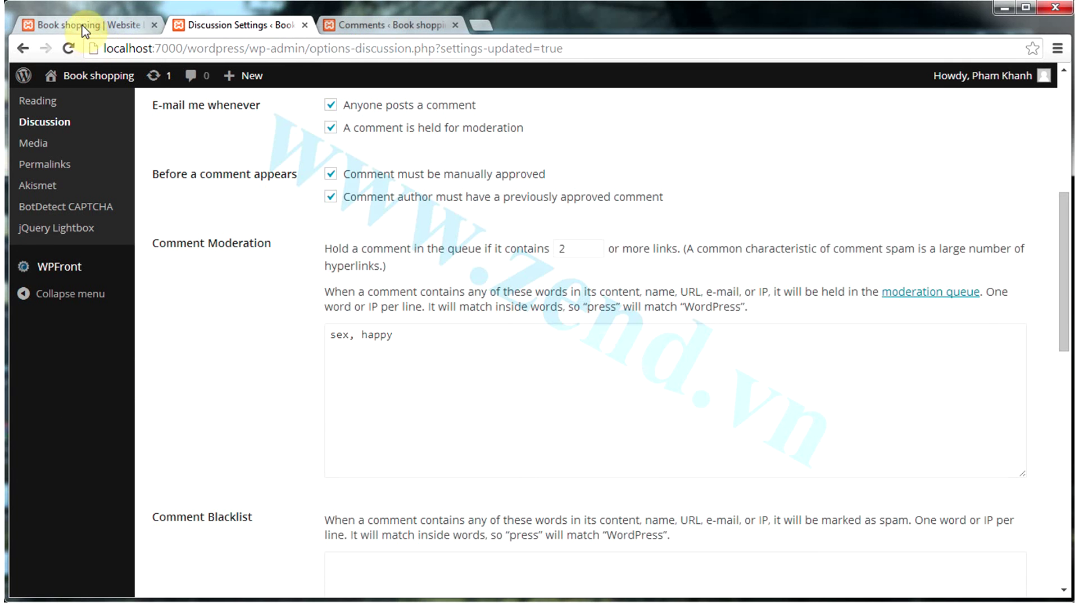
# Reload the Book shopping post to confirm the held comment is absent, then go to the Comments list.
pyautogui.click(79, 24)
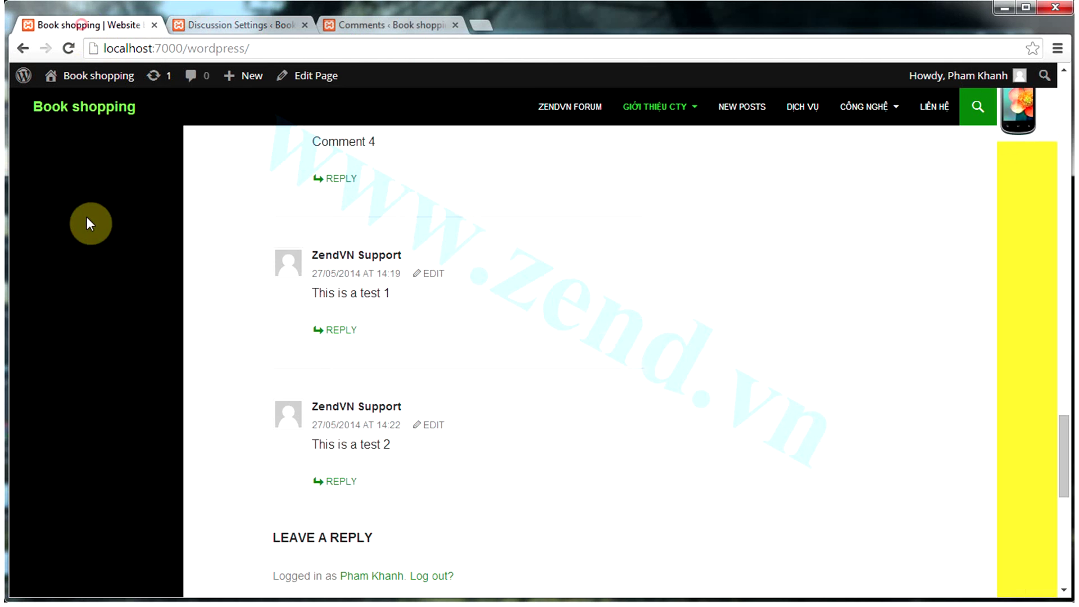
pyautogui.click(69, 48)
pyautogui.scroll(-3, 422, 405)
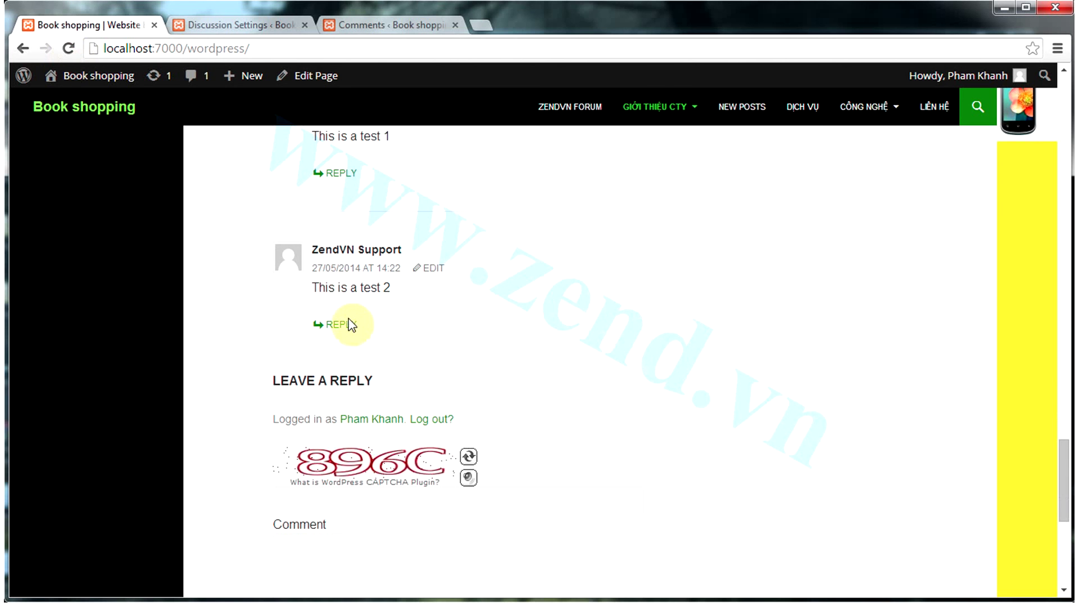
pyautogui.hotkey('alt', 'Tab')
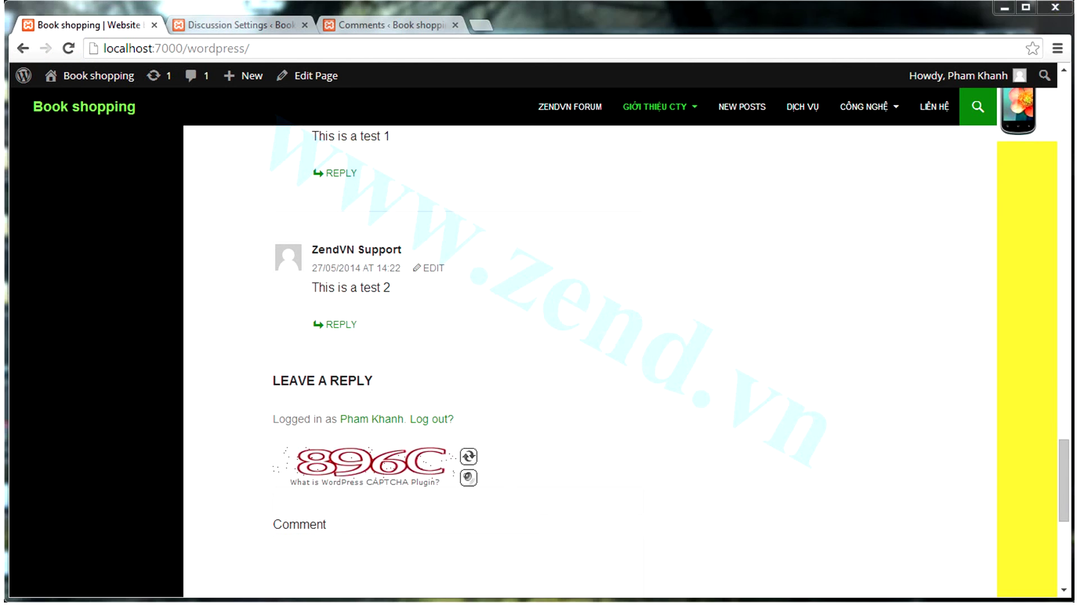
pyautogui.click(87, 274)
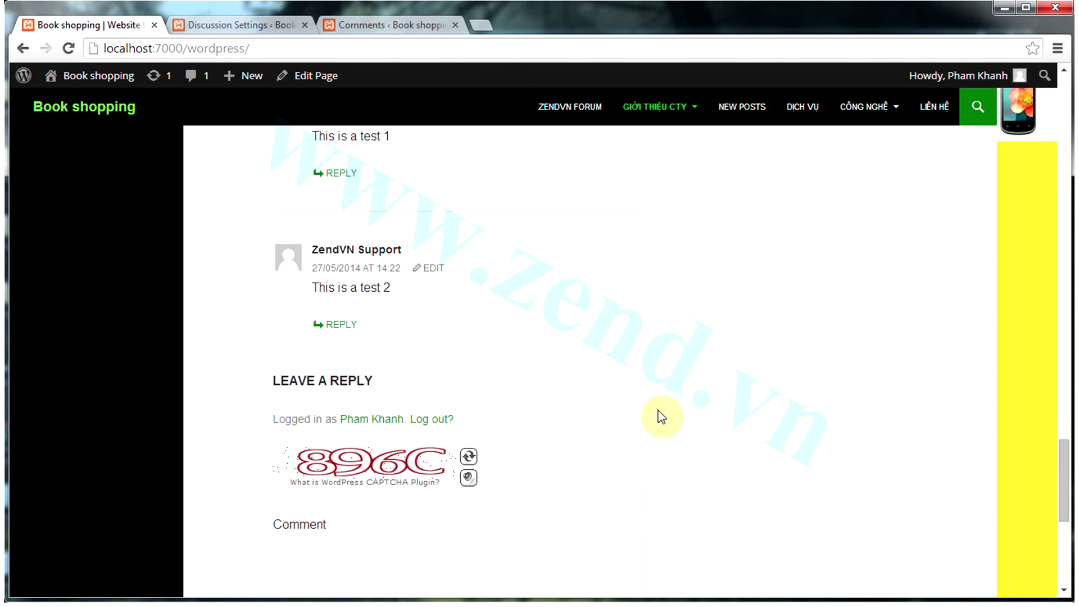
pyautogui.click(405, 24)
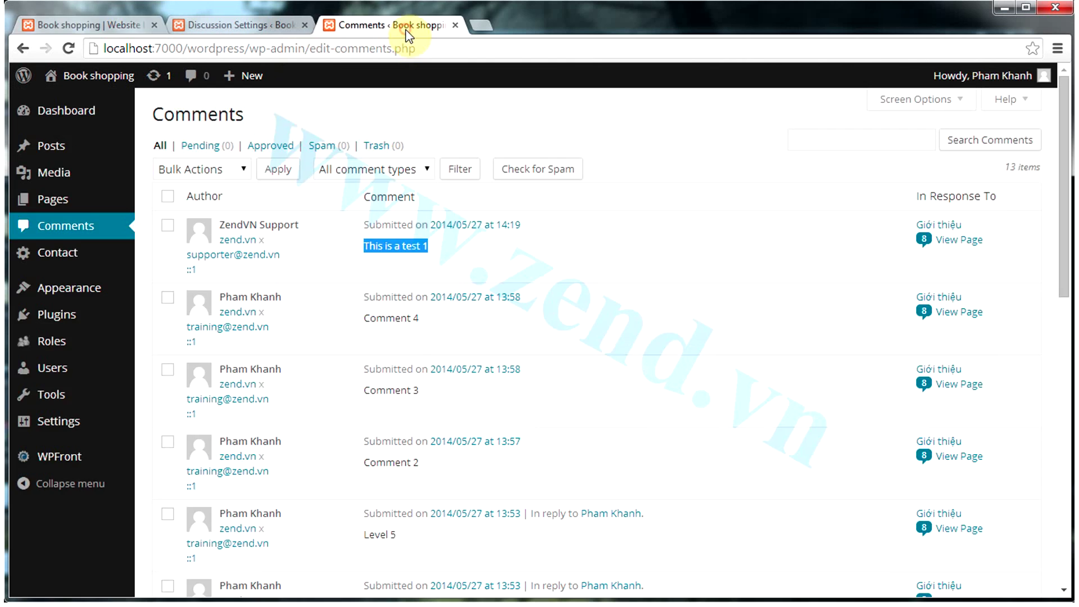
# Quick-edit the pending comment to replace 'sex' with 'xxx', update it, and approve it.
pyautogui.click(69, 48)
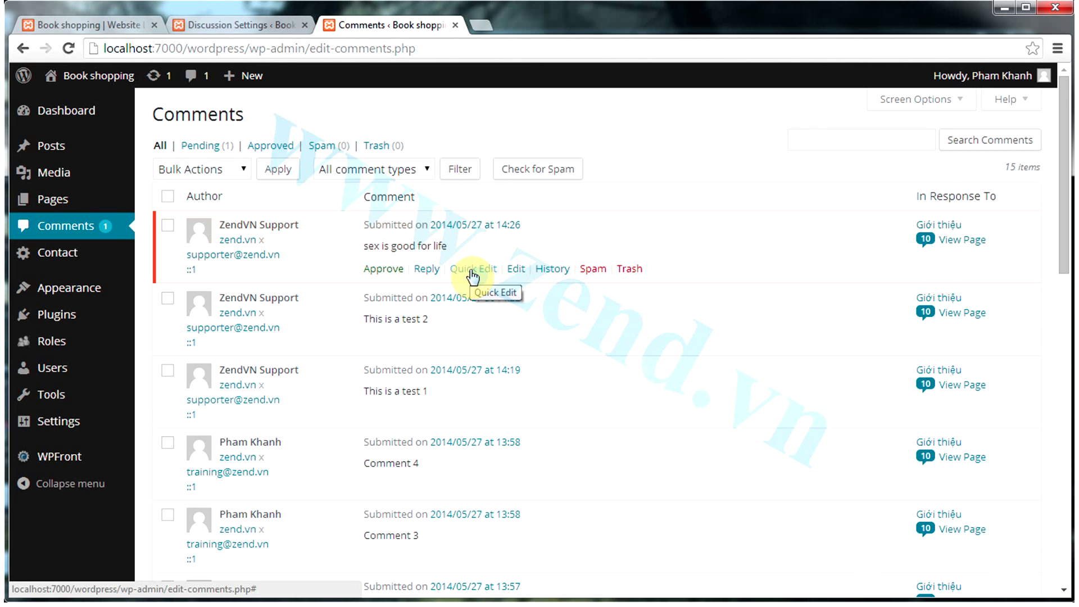
pyautogui.click(472, 275)
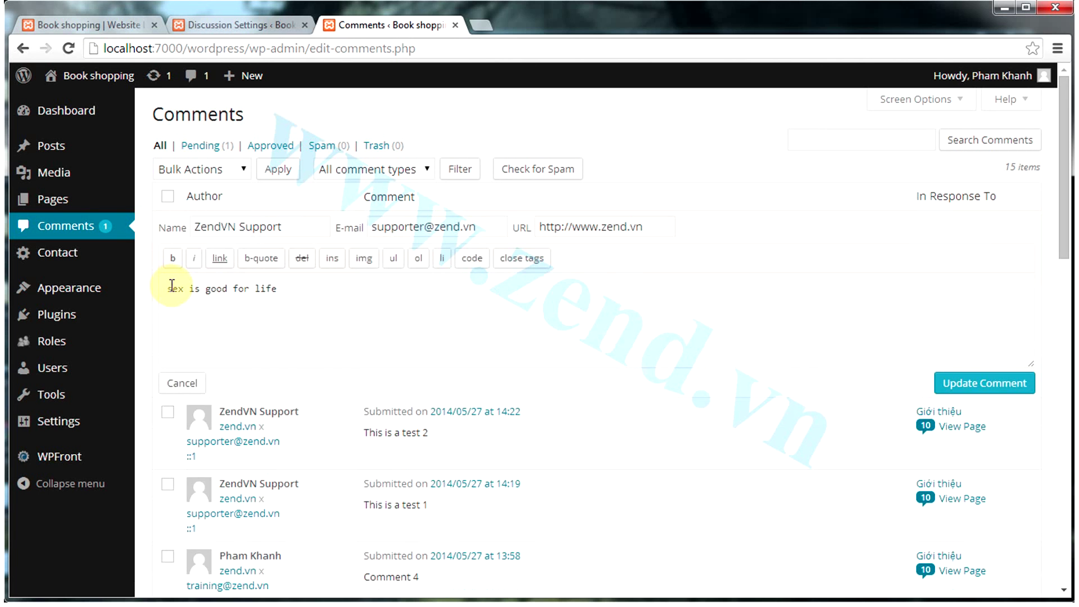
pyautogui.moveTo(185, 290); pyautogui.dragTo(171, 290)
pyautogui.write('xxx')
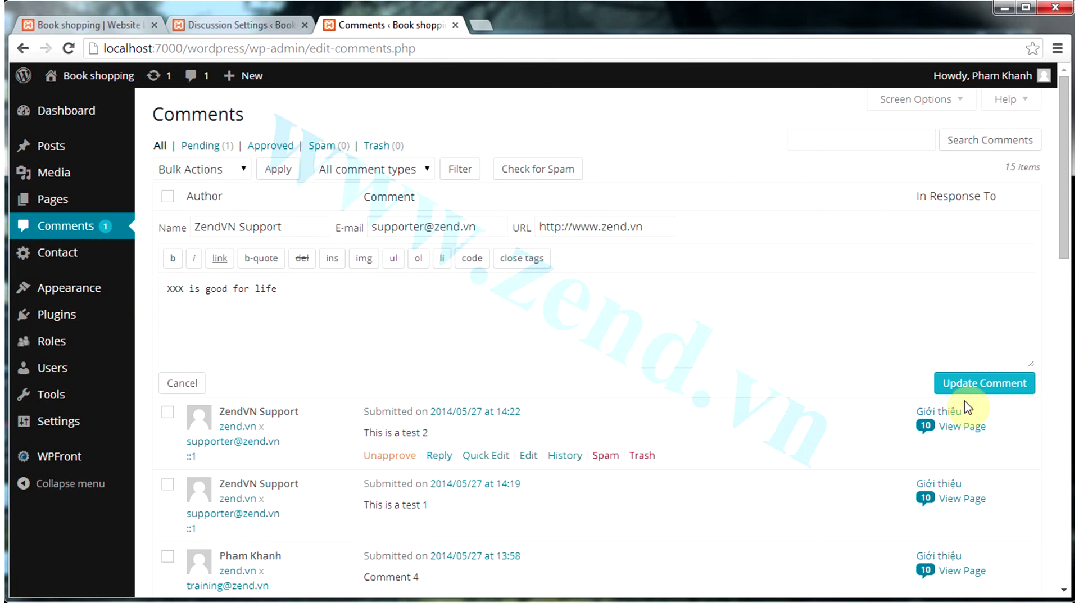
pyautogui.click(1001, 388)
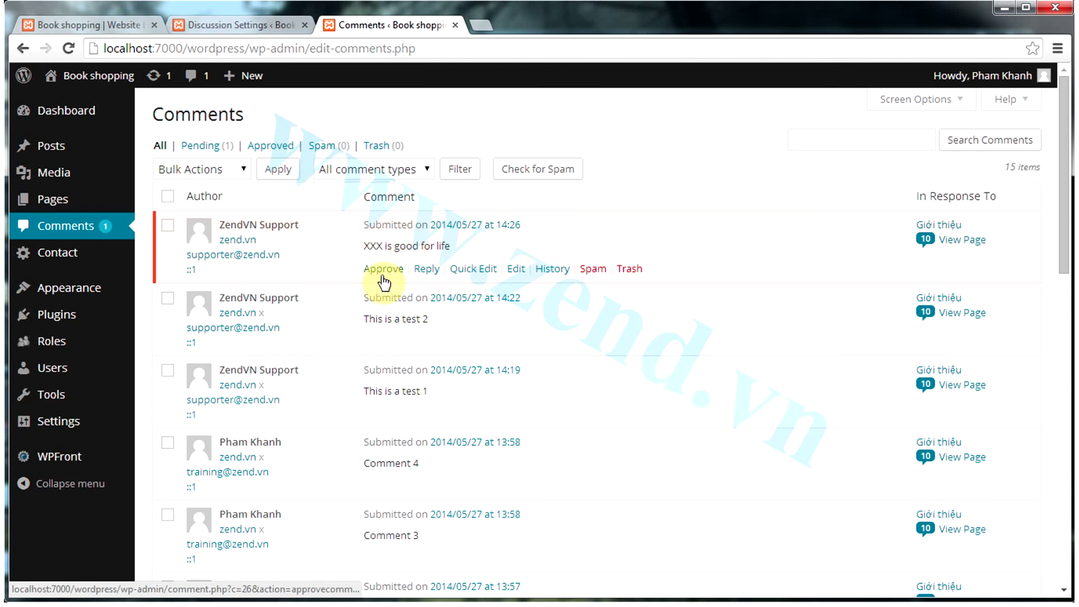
pyautogui.click(383, 270)
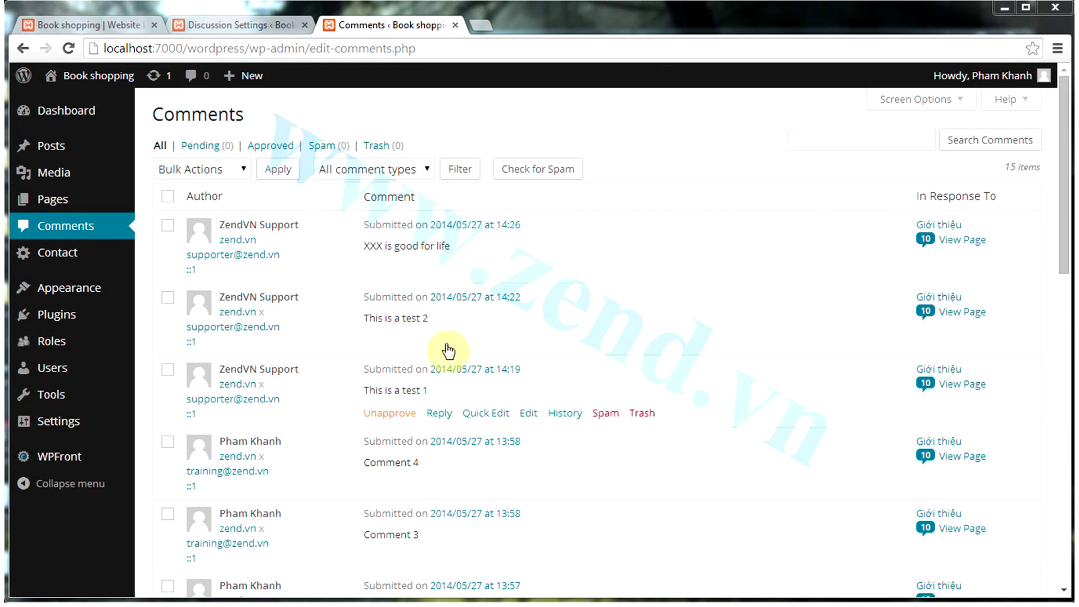
# Reload the Book shopping post to see 'XXX is good for life' published, then return to Discussion Settings.
pyautogui.click(83, 27)
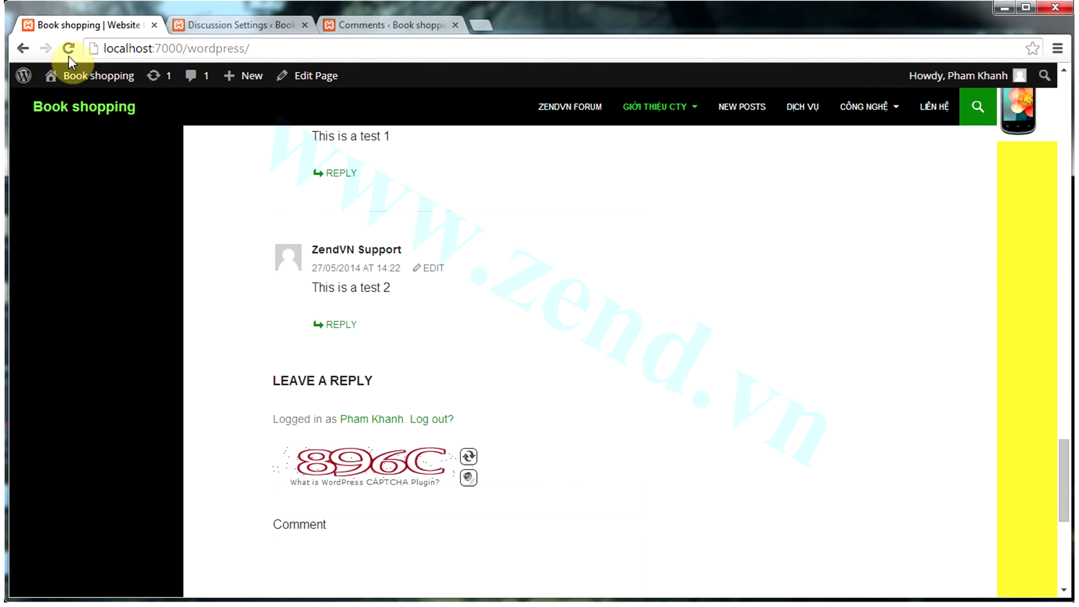
pyautogui.click(69, 49)
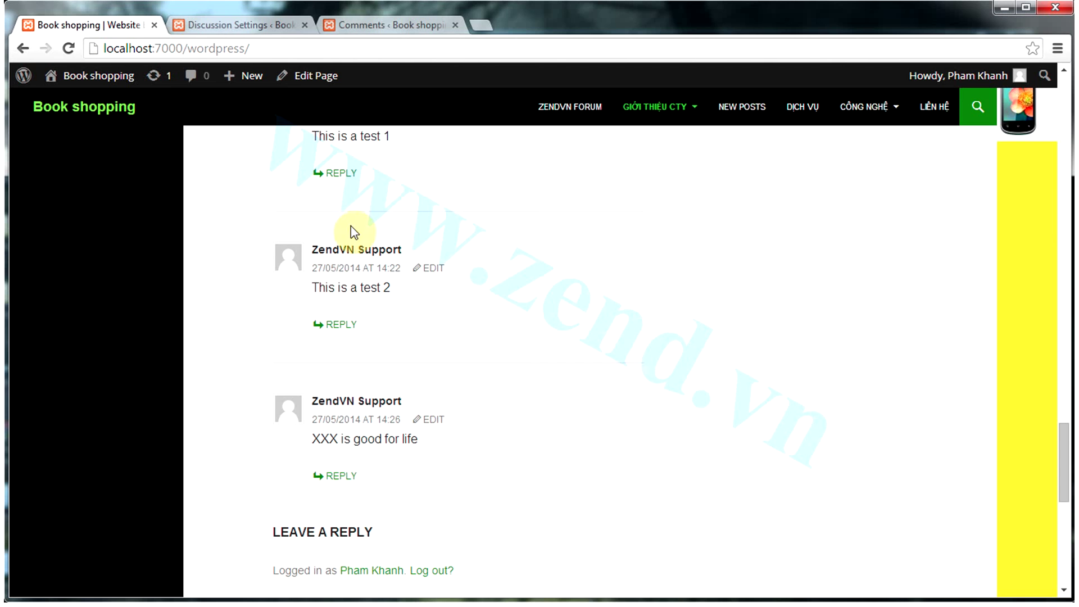
pyautogui.click(242, 23)
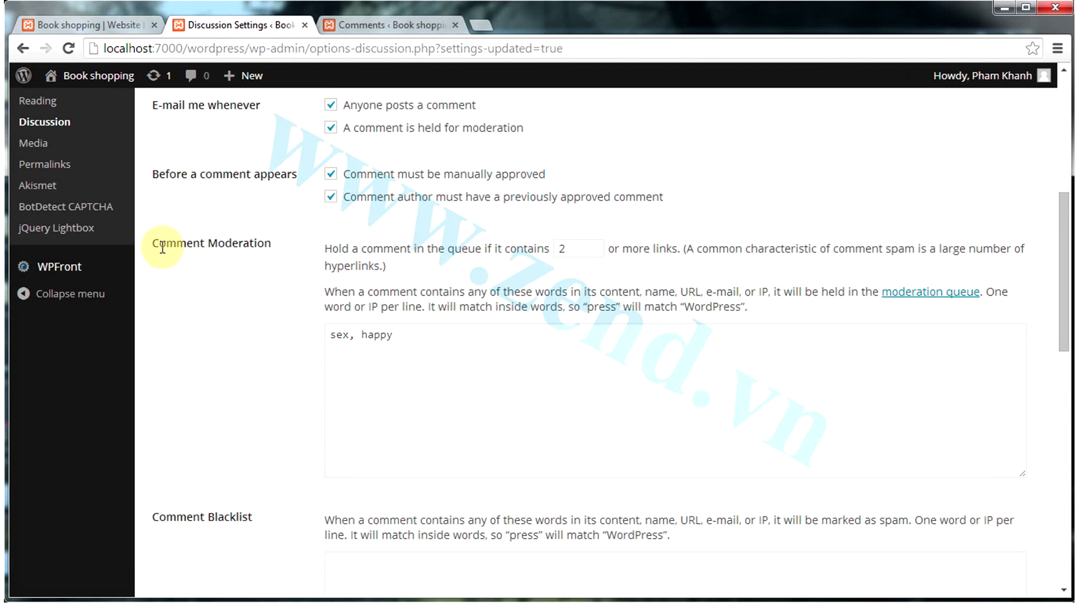
pyautogui.moveTo(150, 243); pyautogui.dragTo(275, 246)
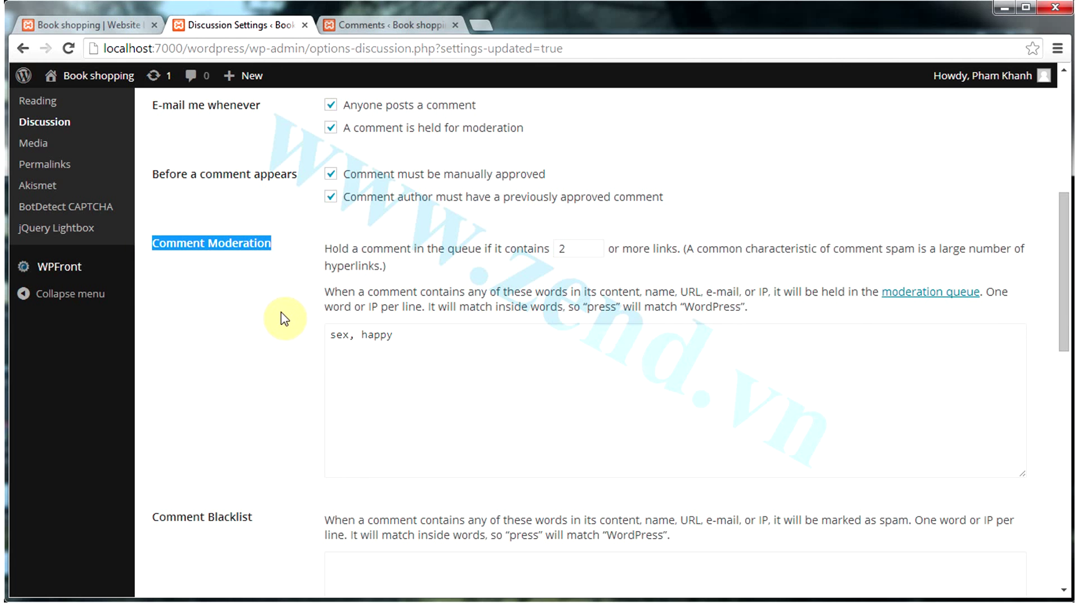
pyautogui.scroll(-4, 328, 370)
pyautogui.click(404, 384)
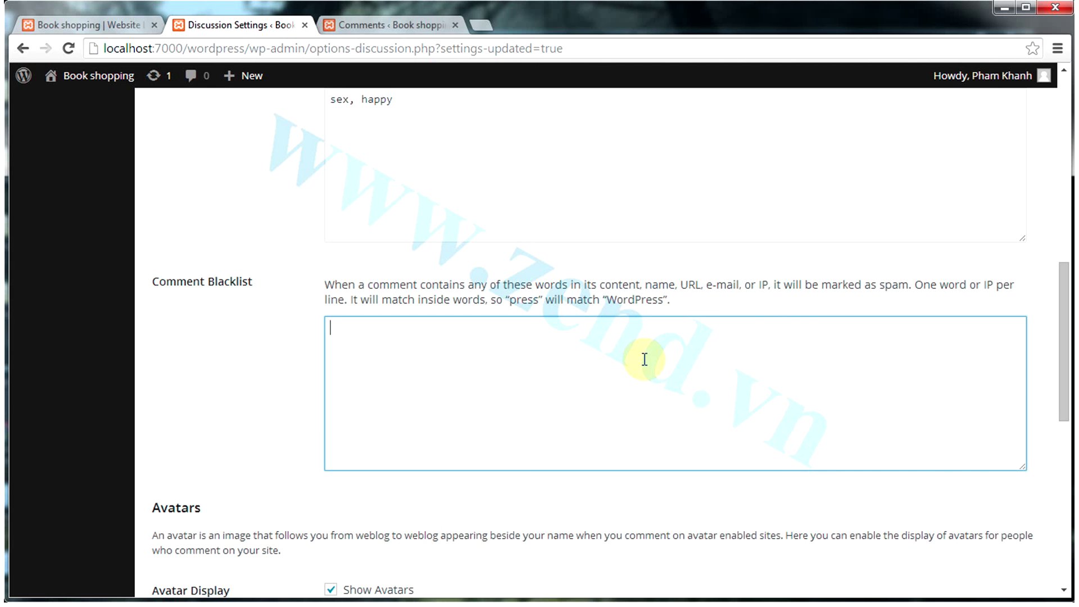
pyautogui.scroll(4, 562, 335)
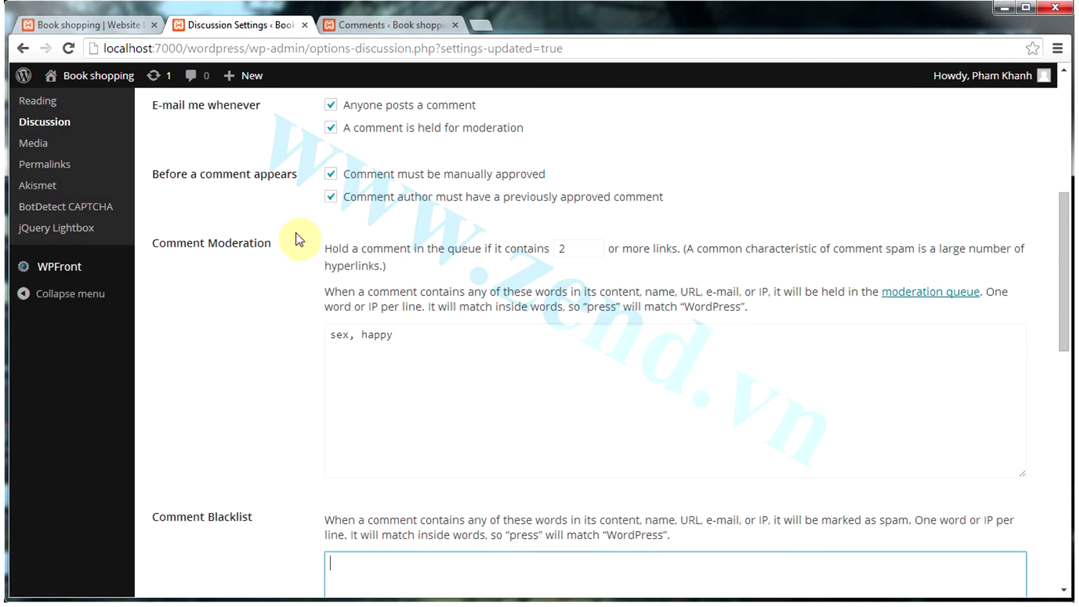
pyautogui.scroll(-4, 382, 321)
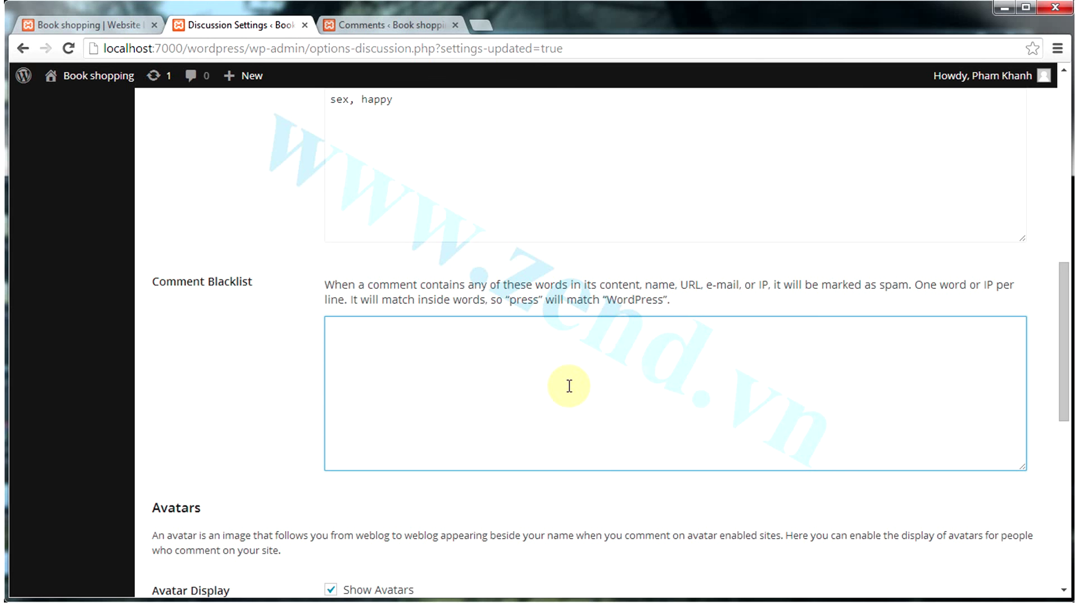
pyautogui.write('http://www.abc.com')
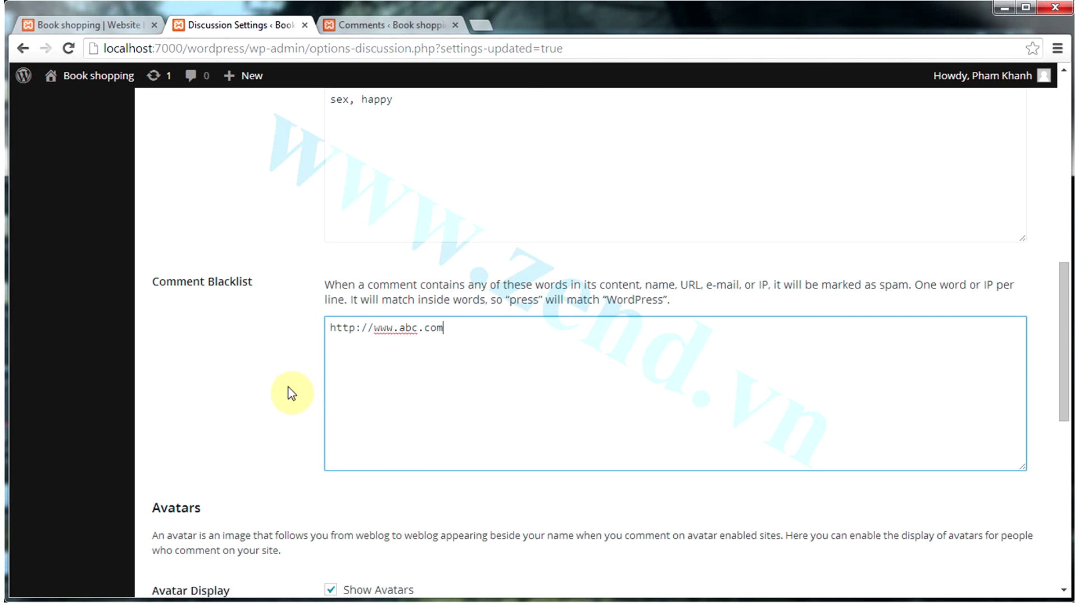
pyautogui.moveTo(484, 336); pyautogui.dragTo(315, 329)
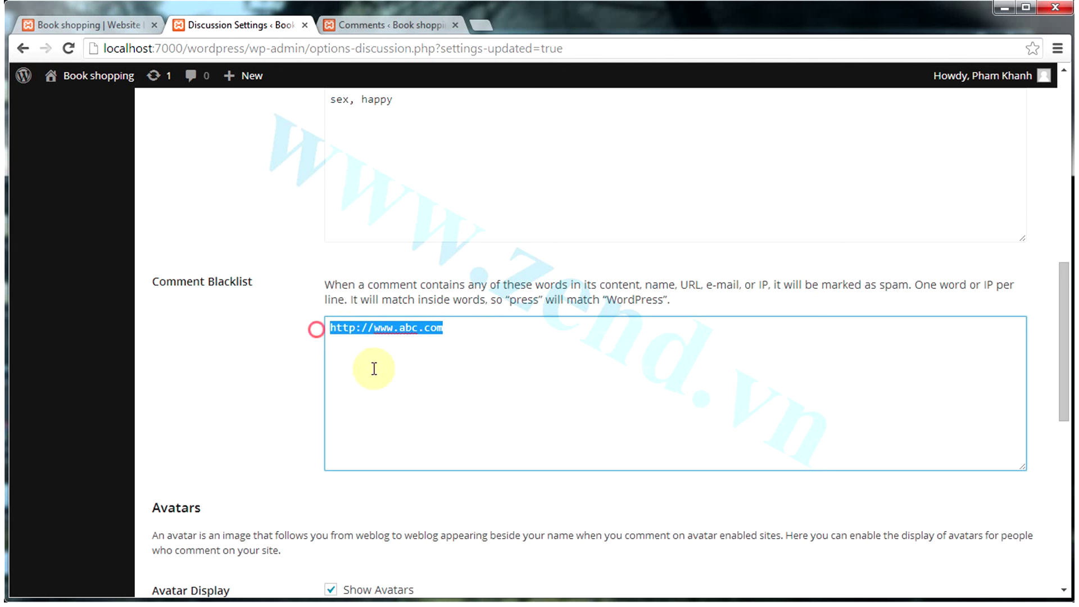
pyautogui.click(254, 425)
pyautogui.scroll(-1, 260, 423)
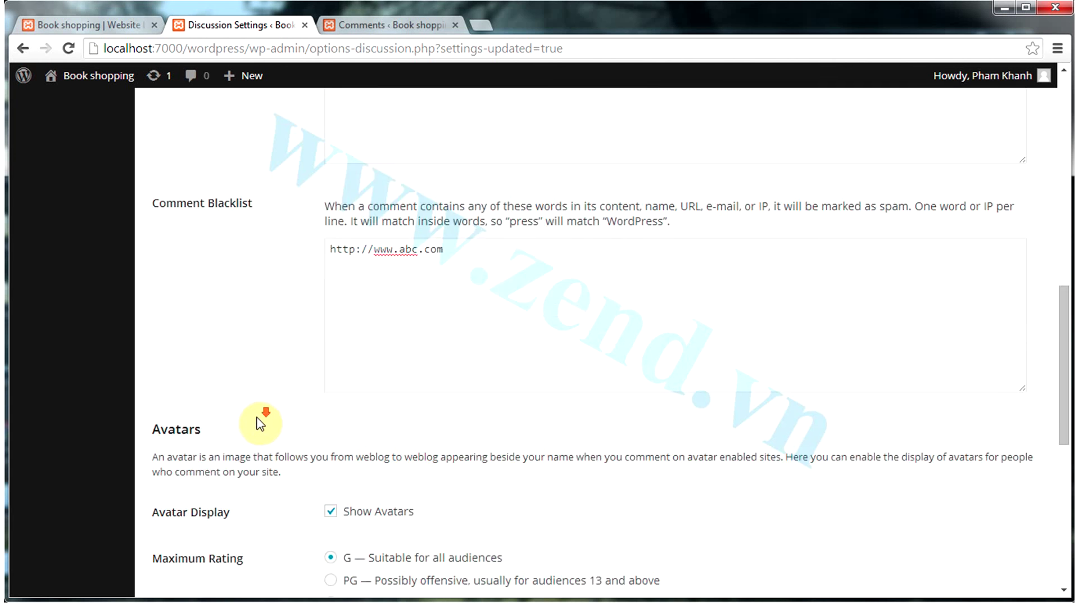
pyautogui.scroll(-7, 261, 423)
pyautogui.click(215, 519)
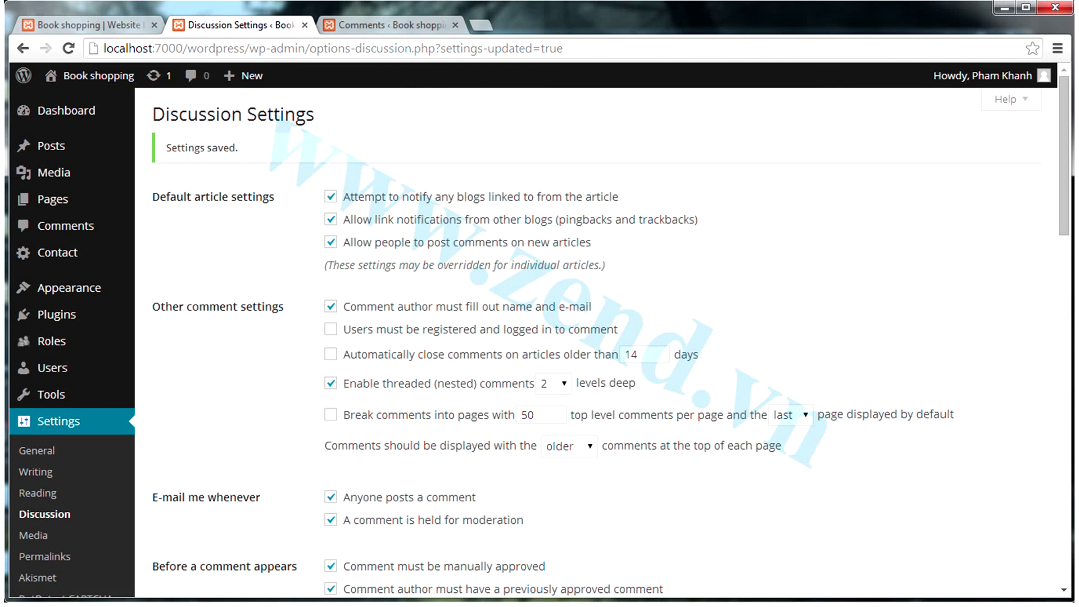
# Start a new test comment in the commenter's browser.
pyautogui.click(366, 597)
pyautogui.scroll(-5, 559, 517)
pyautogui.click(524, 390)
pyautogui.write('Website http://www.abc.com is nice website')
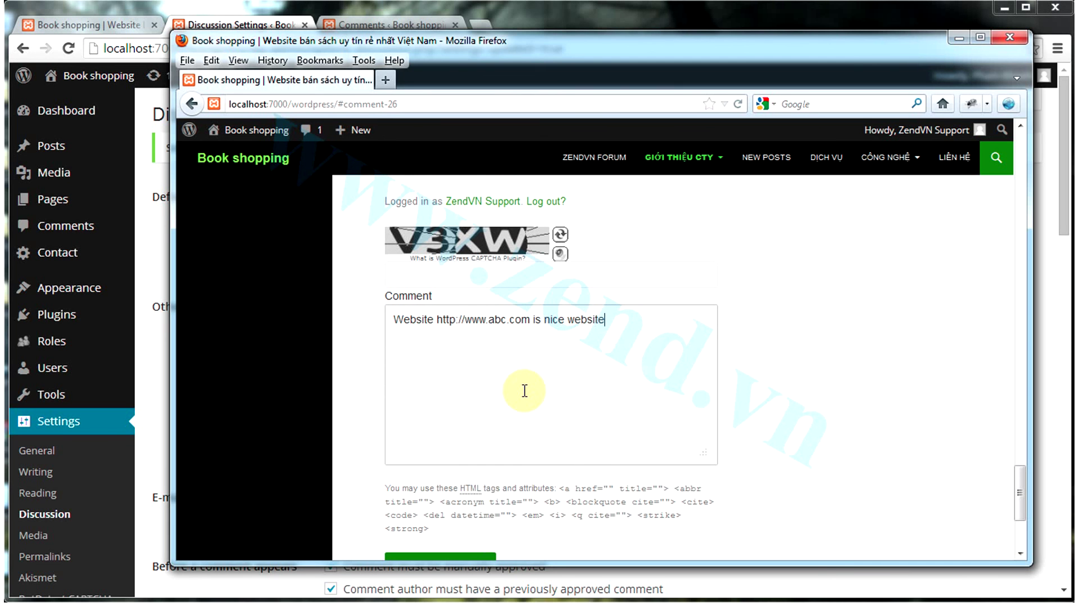
pyautogui.scroll(-1, 525, 390)
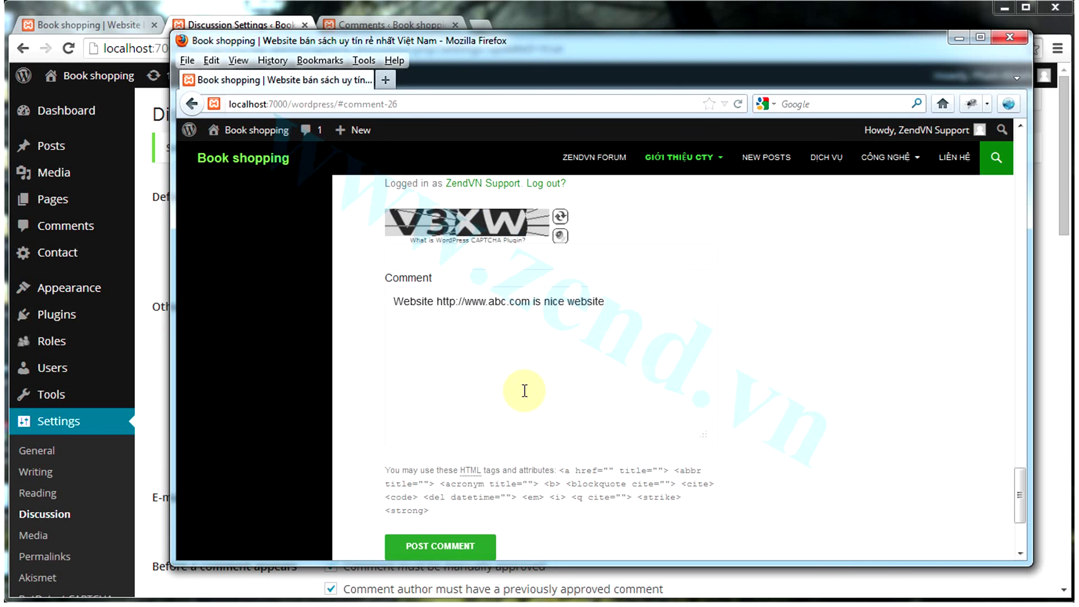
pyautogui.click(457, 268)
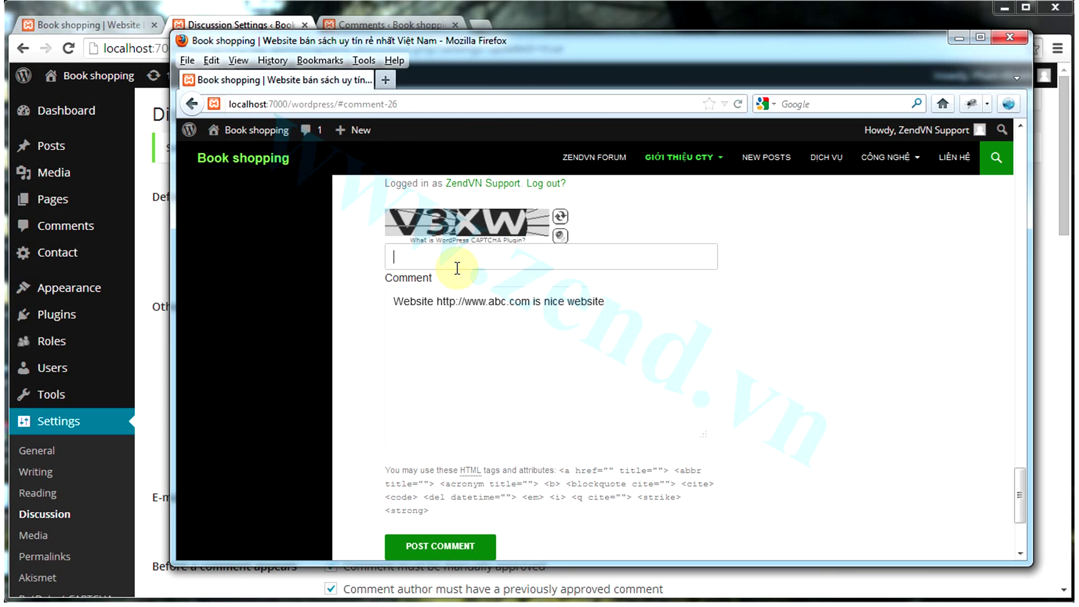
pyautogui.write('V3XW')
pyautogui.click(472, 544)
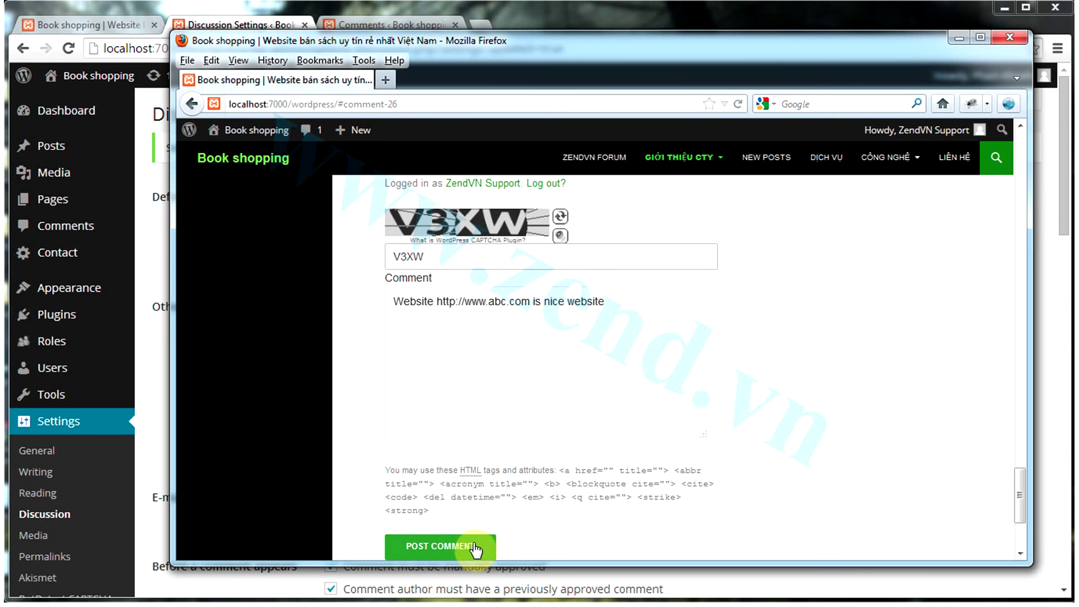
pyautogui.scroll(-15, 656, 404)
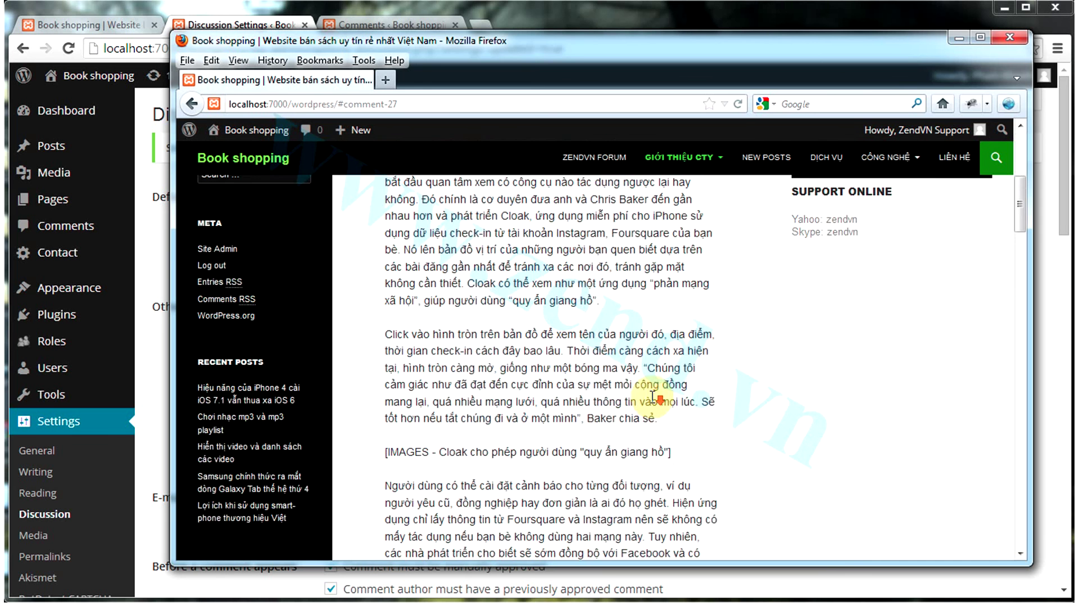
pyautogui.scroll(-8, 655, 404)
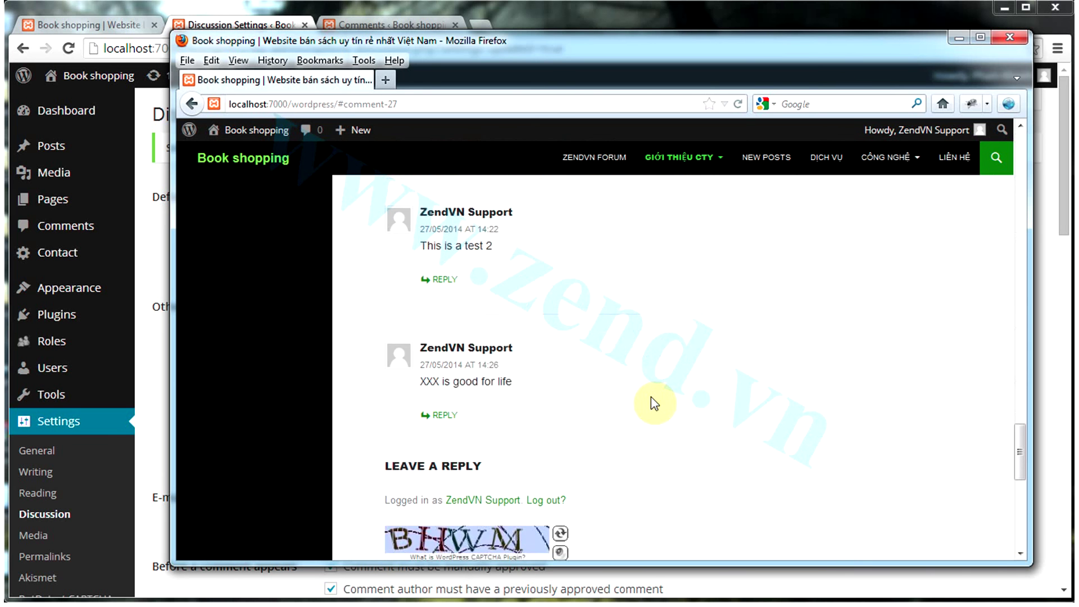
pyautogui.scroll(4, 654, 394)
# Highlight the Comment Moderation and Comment Blacklist fields, then reload the Comments admin list.
pyautogui.click(103, 28)
pyautogui.click(292, 26)
pyautogui.scroll(-10, 491, 319)
pyautogui.scroll(4, 492, 319)
pyautogui.moveTo(287, 172); pyautogui.dragTo(149, 166)
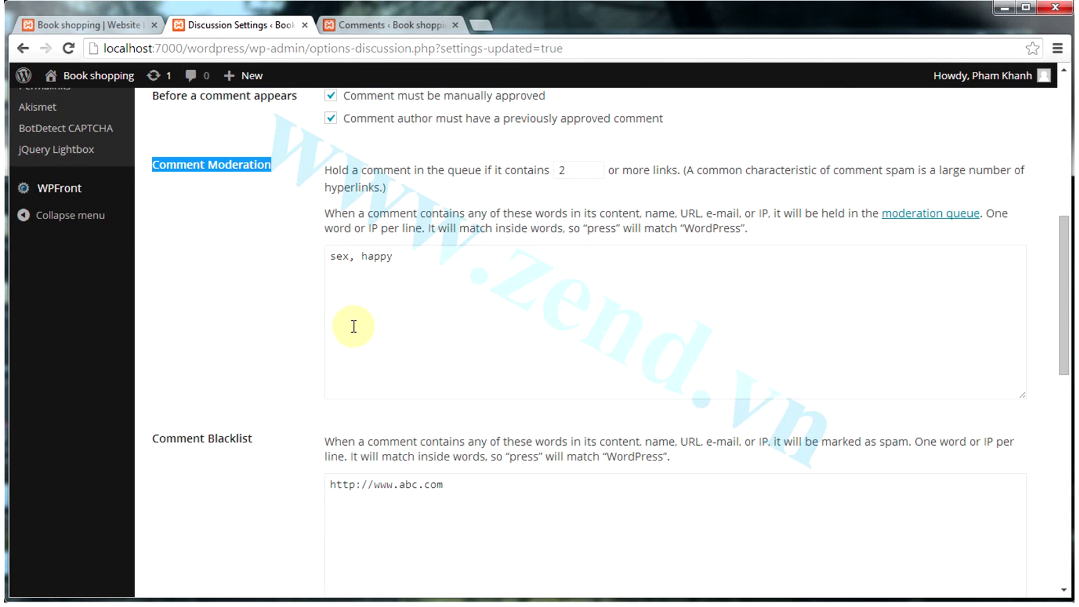
pyautogui.moveTo(272, 439); pyautogui.dragTo(160, 441)
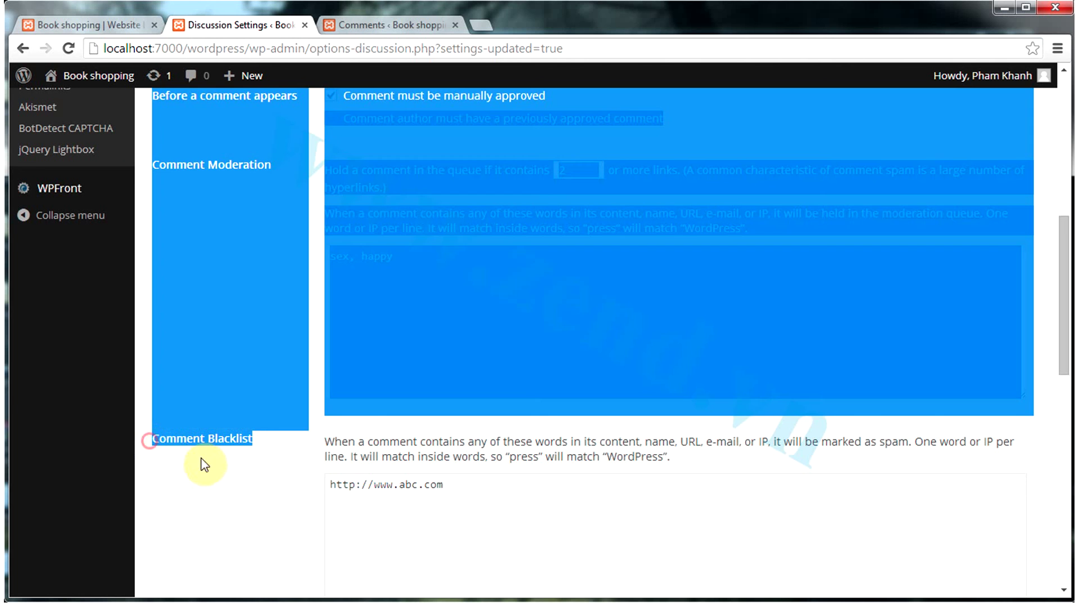
pyautogui.click(414, 511)
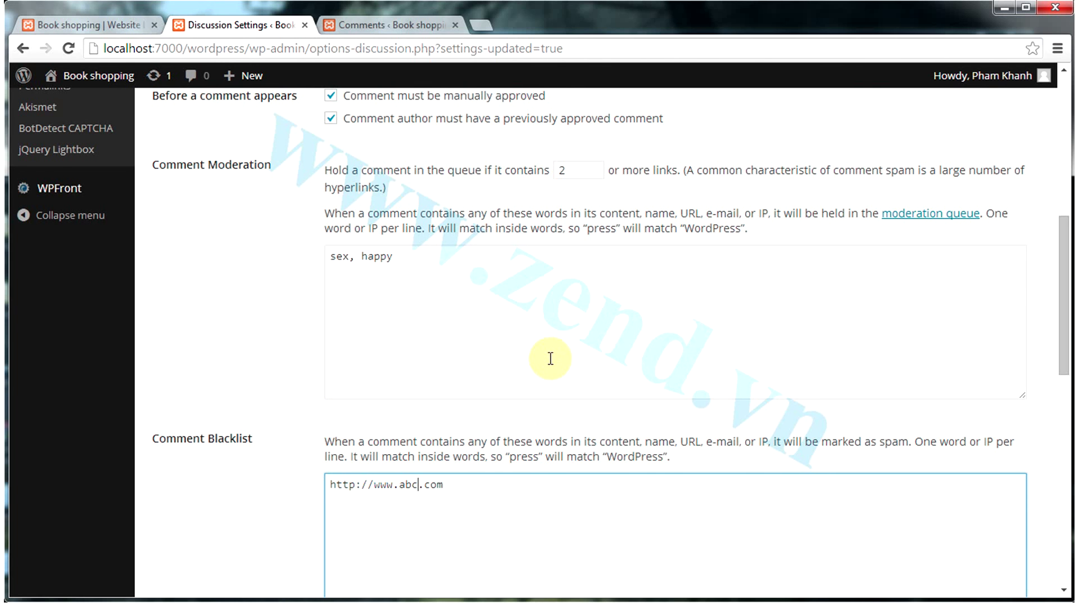
pyautogui.click(395, 27)
pyautogui.click(68, 47)
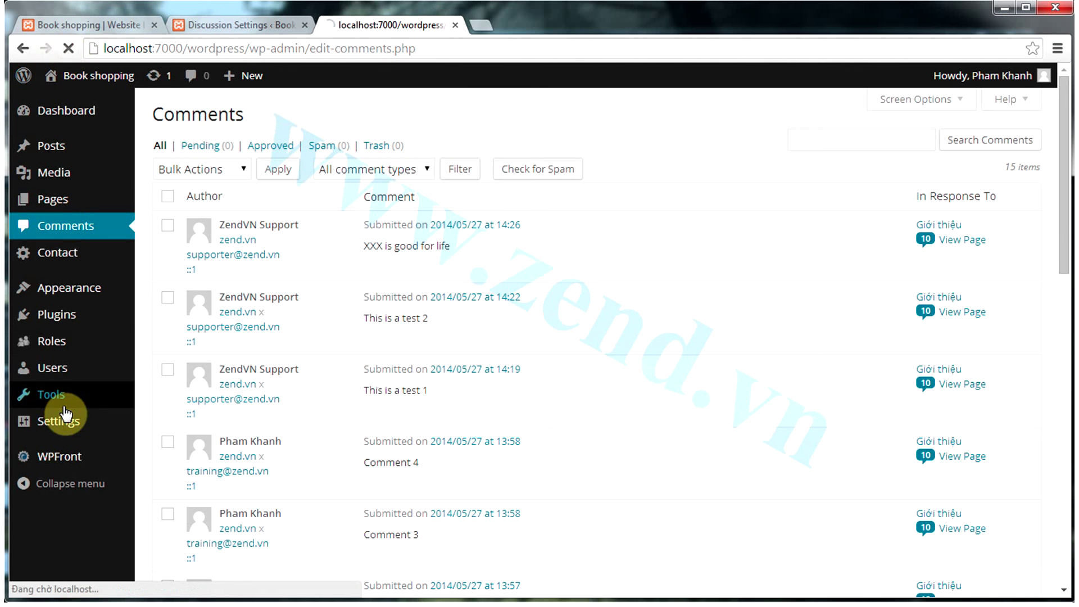
# Filter comments to Spam to find the abc.com comment, then go back to Discussion Settings.
pyautogui.moveTo(585, 416)
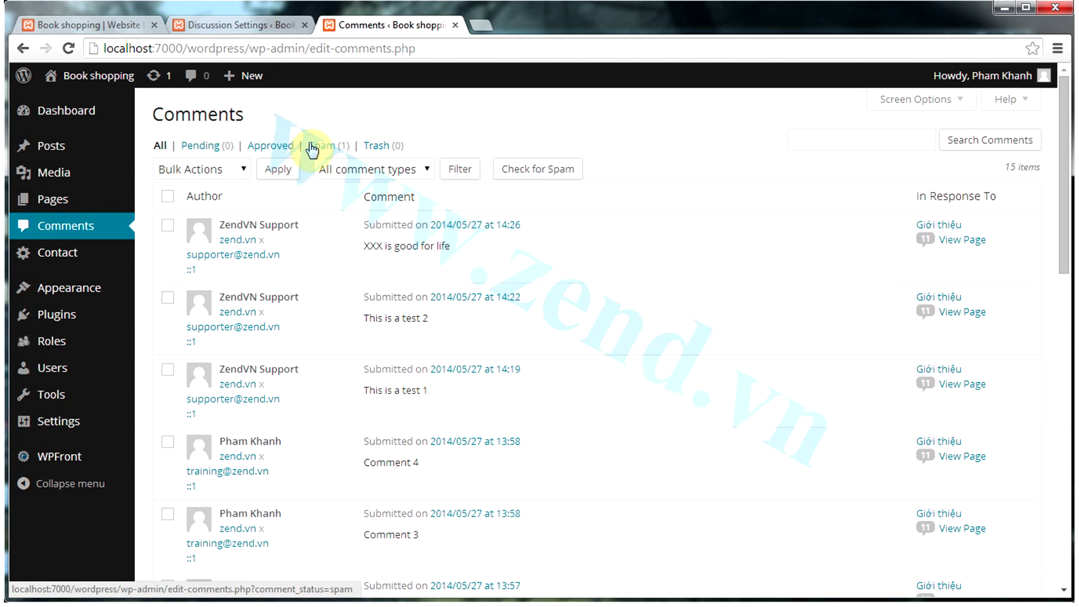
pyautogui.click(329, 149)
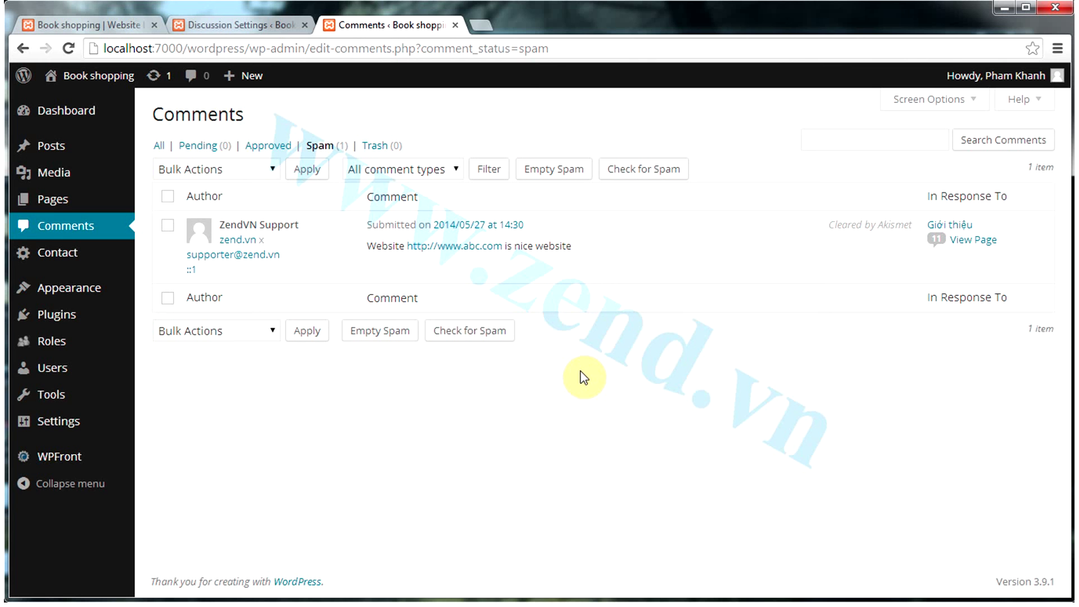
pyautogui.click(261, 25)
pyautogui.click(247, 194)
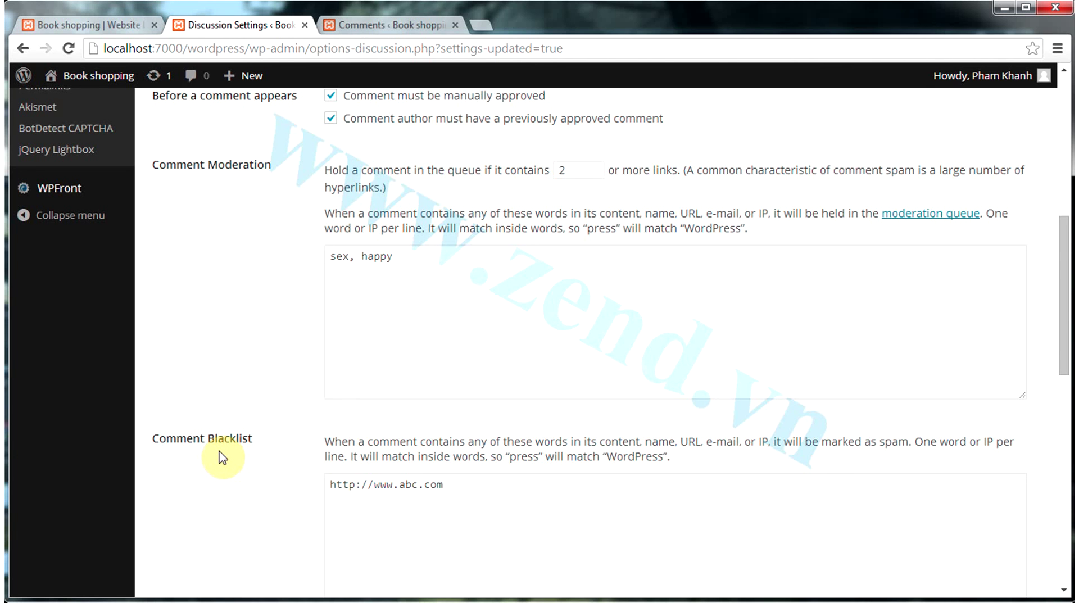
# Under Avatars, pick Wavatar, then switch the Default Avatar to Gravatar Logo.
pyautogui.scroll(-10, 223, 458)
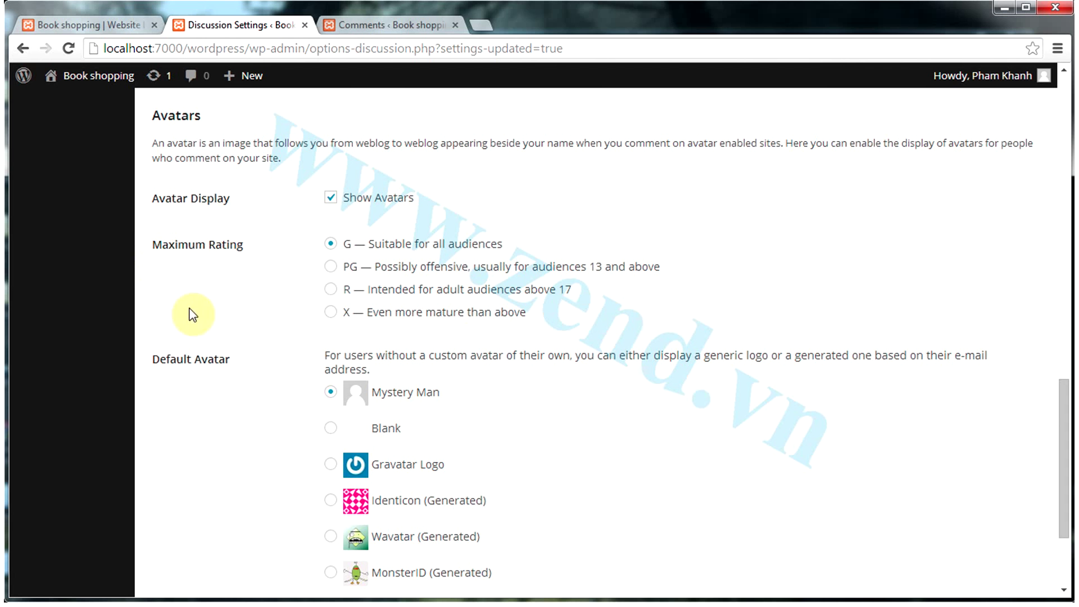
pyautogui.scroll(-3, 457, 349)
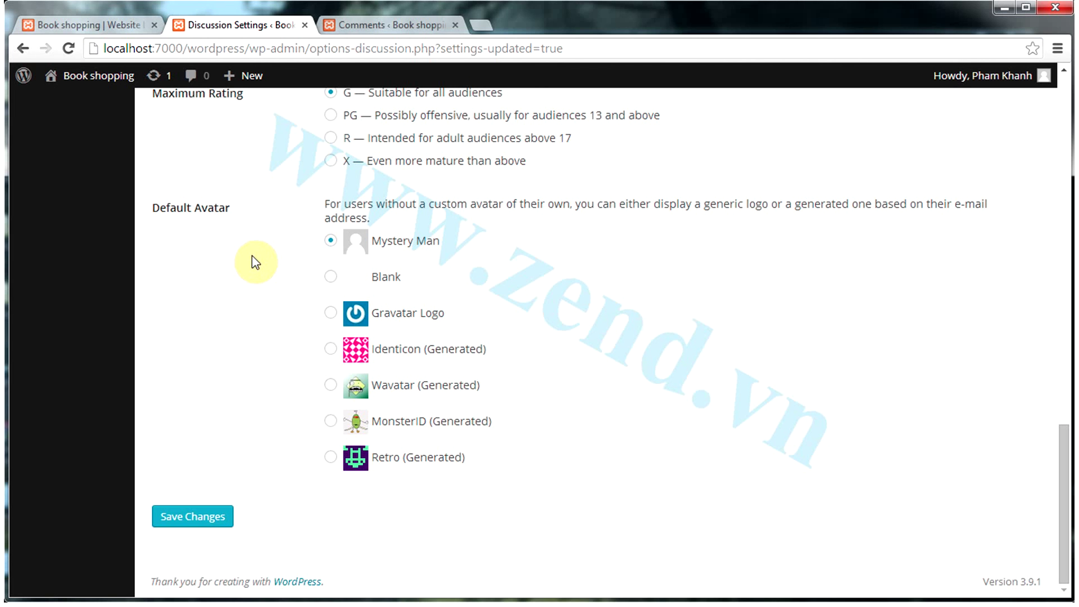
pyautogui.click(330, 385)
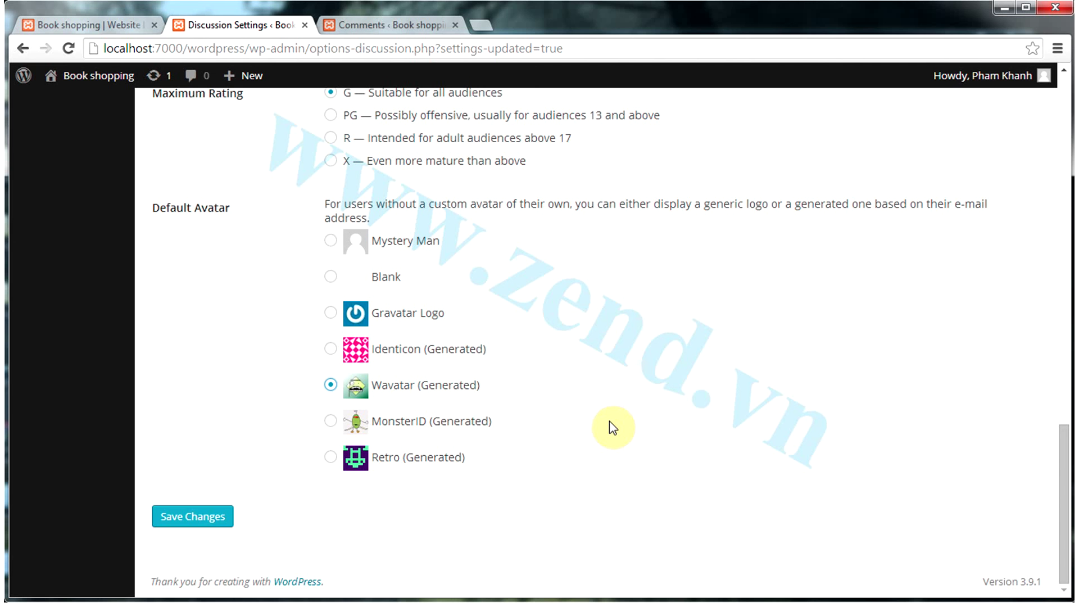
pyautogui.scroll(3, 600, 400)
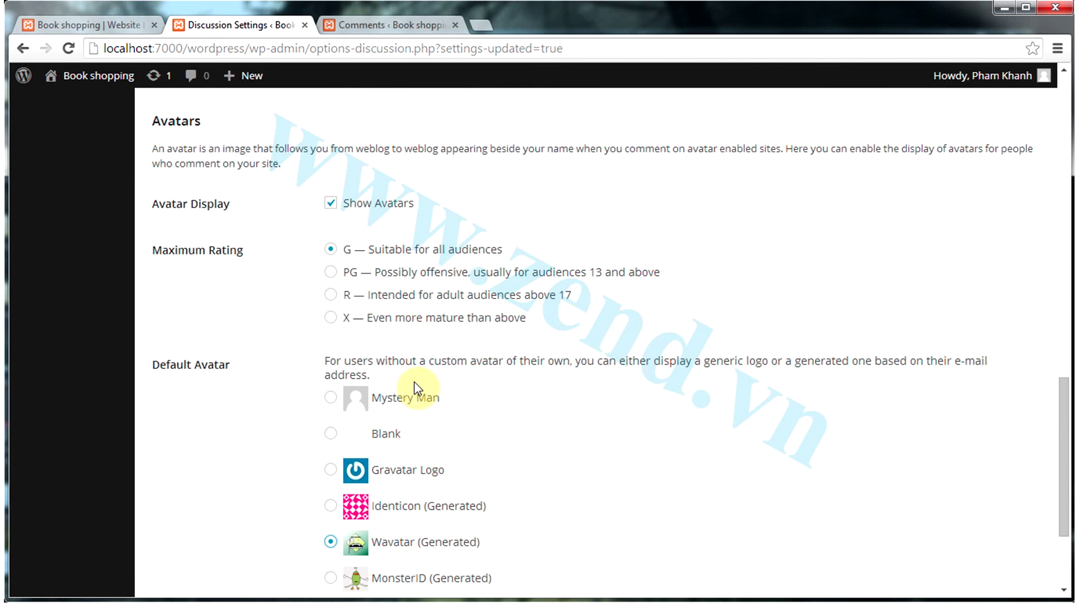
pyautogui.moveTo(421, 473); pyautogui.dragTo(375, 474)
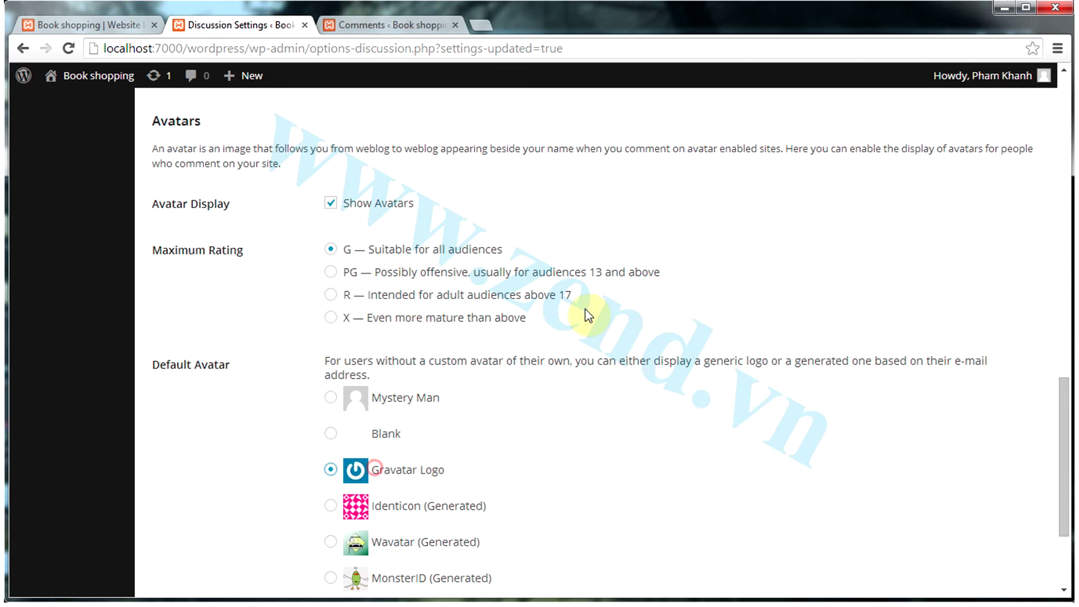
# In a new tab, search Google for 'gravatar' and open the Gravatar home page.
pyautogui.click(482, 34)
pyautogui.write('Grava')
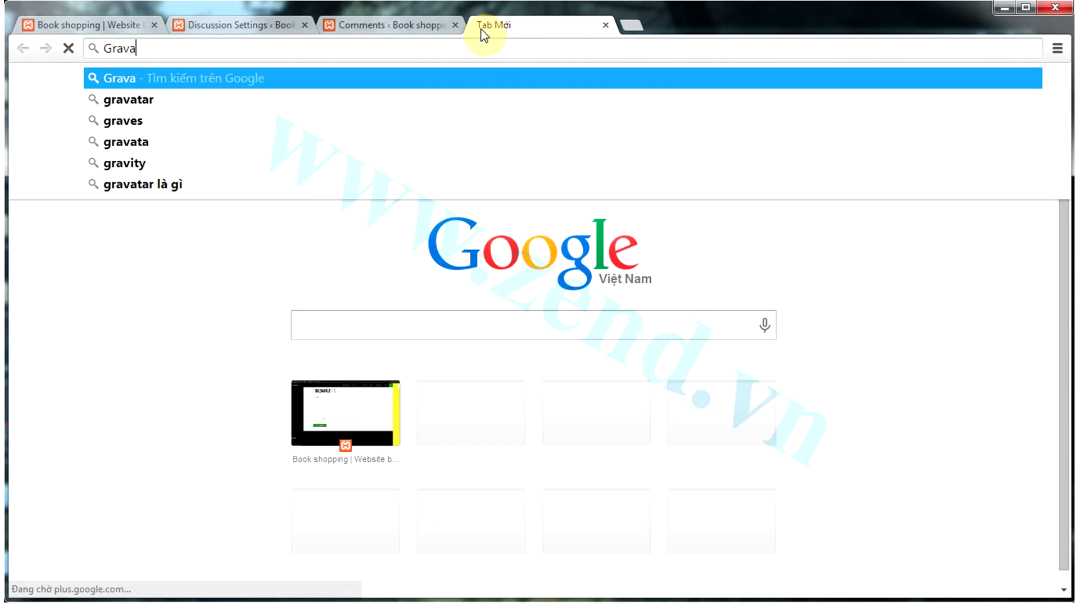
pyautogui.press('Down')
pyautogui.press('Return')
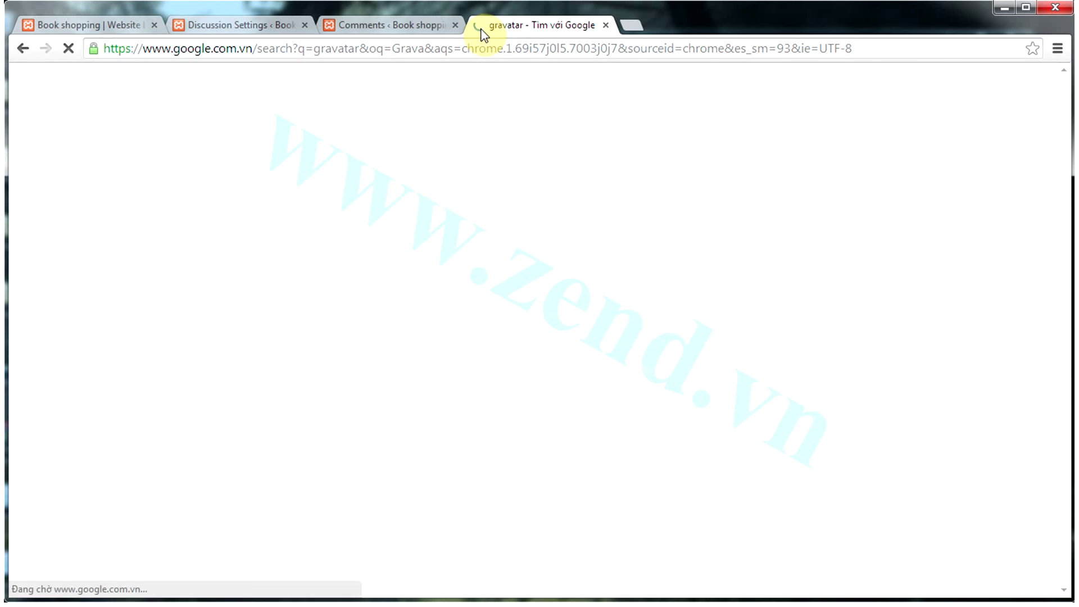
pyautogui.click(260, 209)
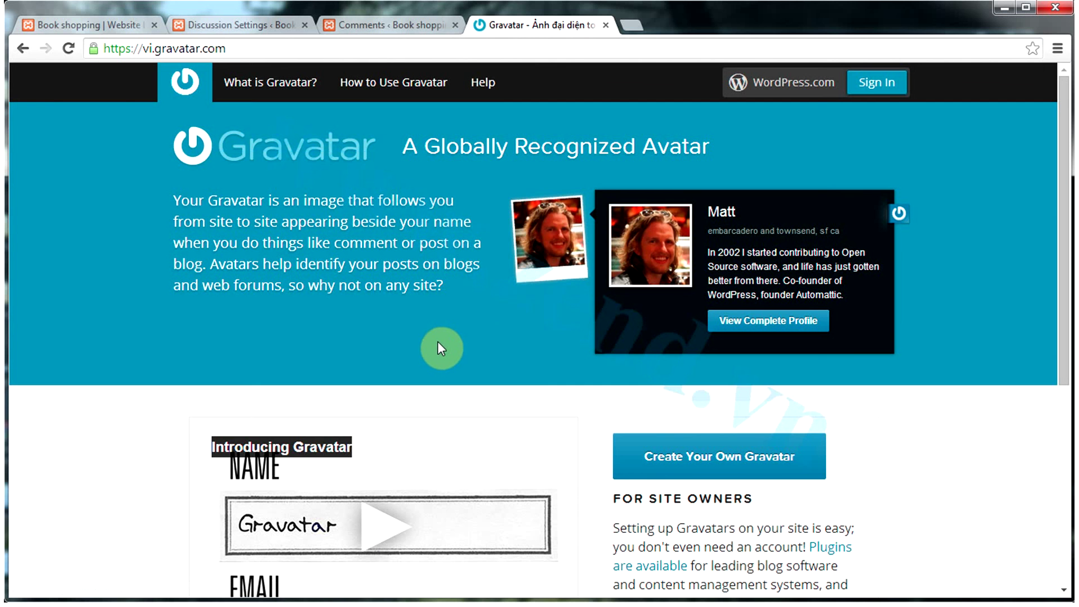
# Read through the Gravatar home page introduction, then return to the Discussion Settings tab.
pyautogui.scroll(-3, 437, 341)
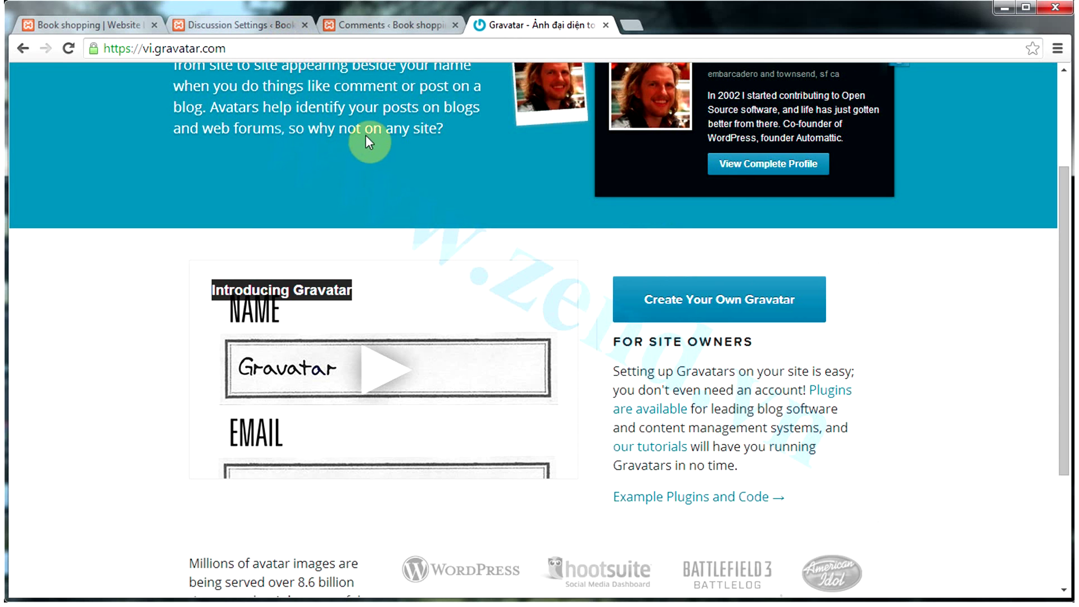
pyautogui.click(255, 18)
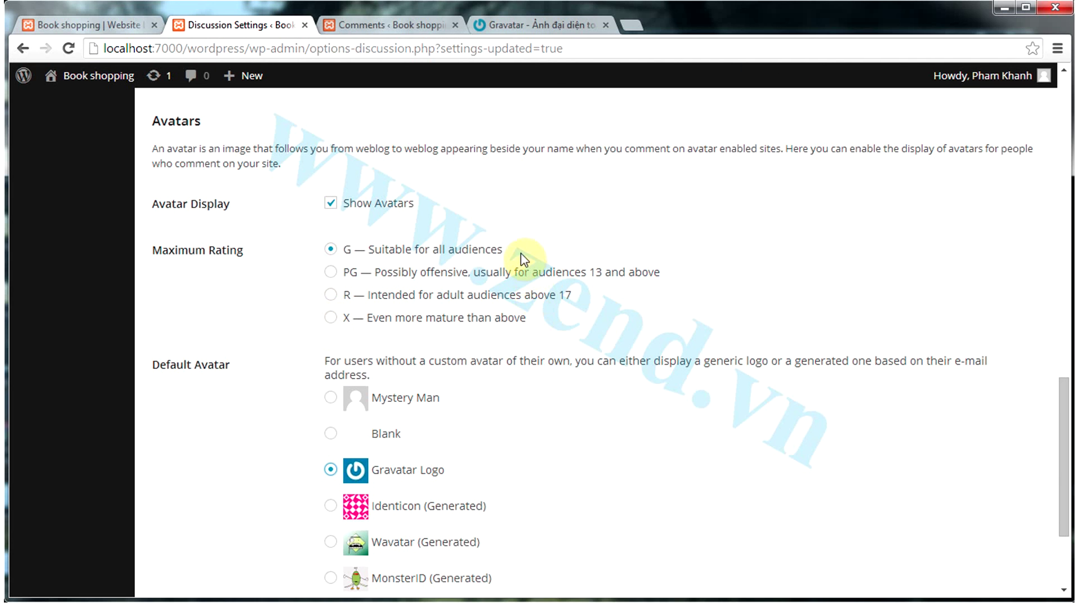
pyautogui.moveTo(518, 254); pyautogui.dragTo(368, 253)
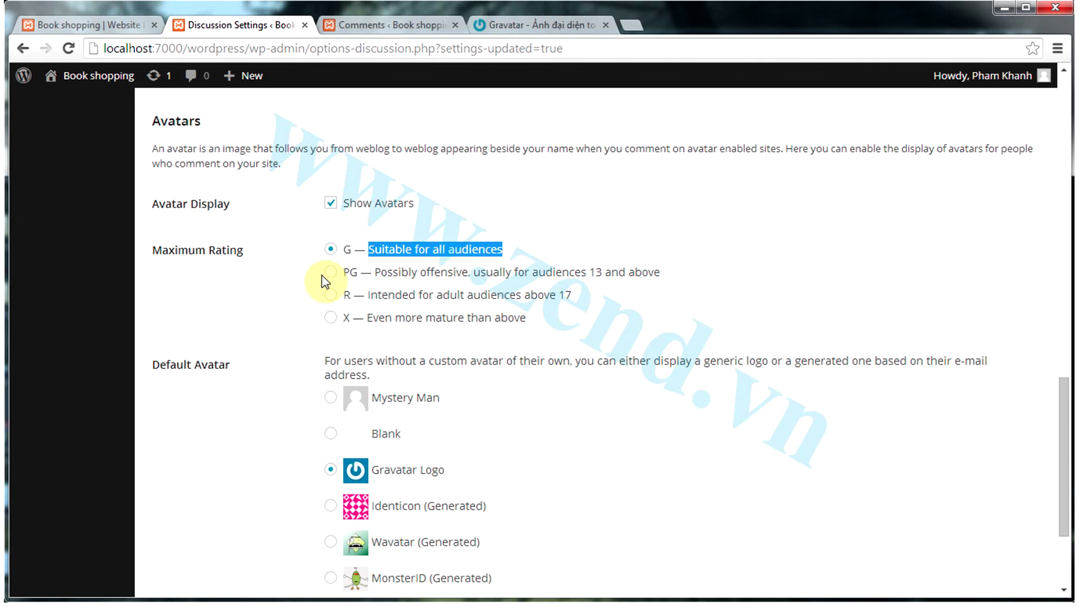
pyautogui.click(503, 33)
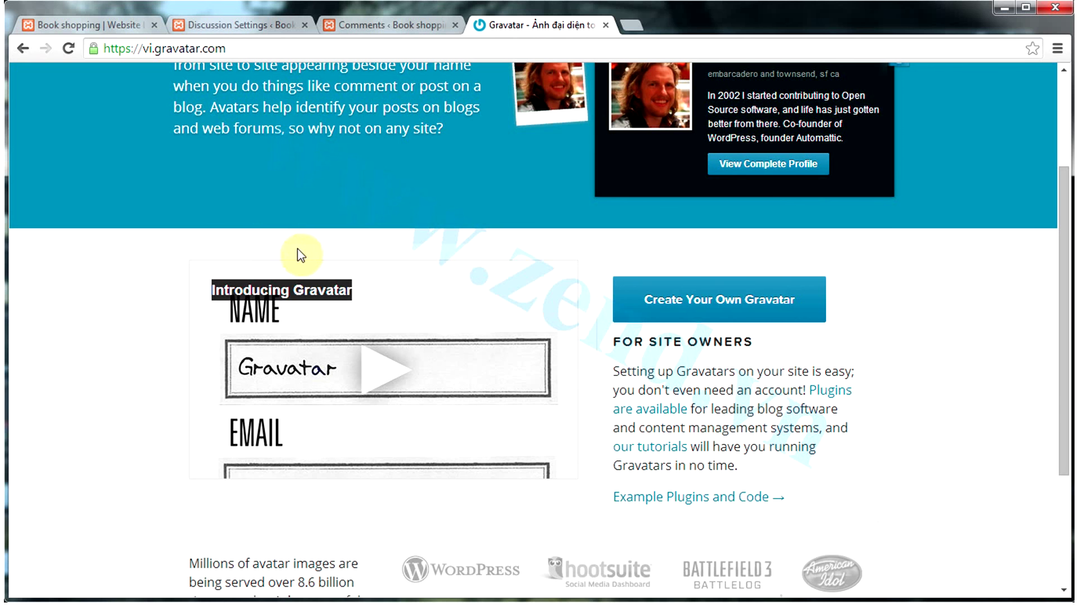
pyautogui.scroll(3, 298, 251)
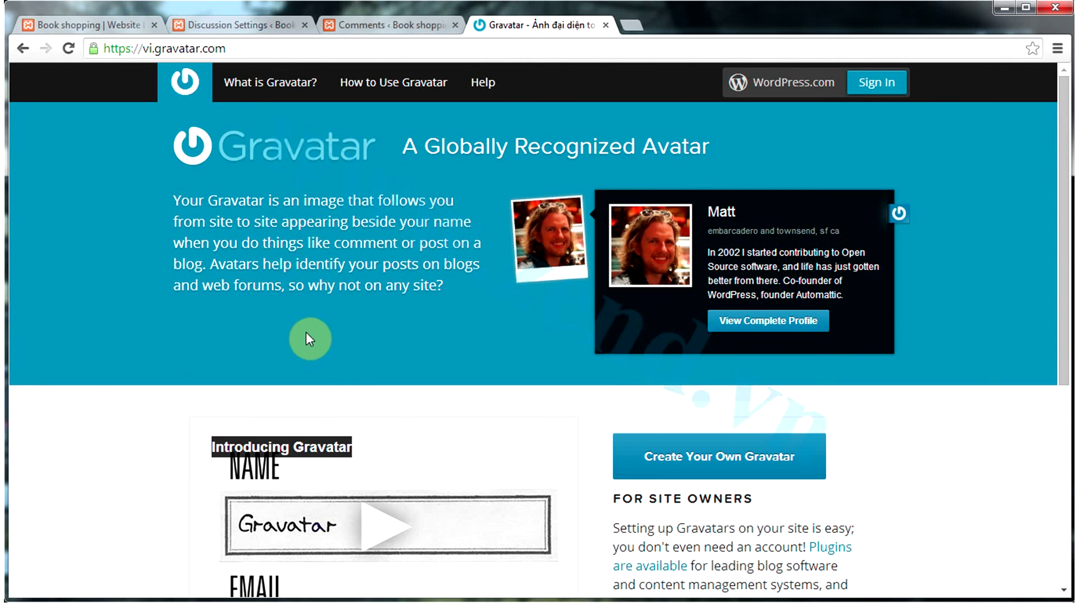
pyautogui.click(244, 27)
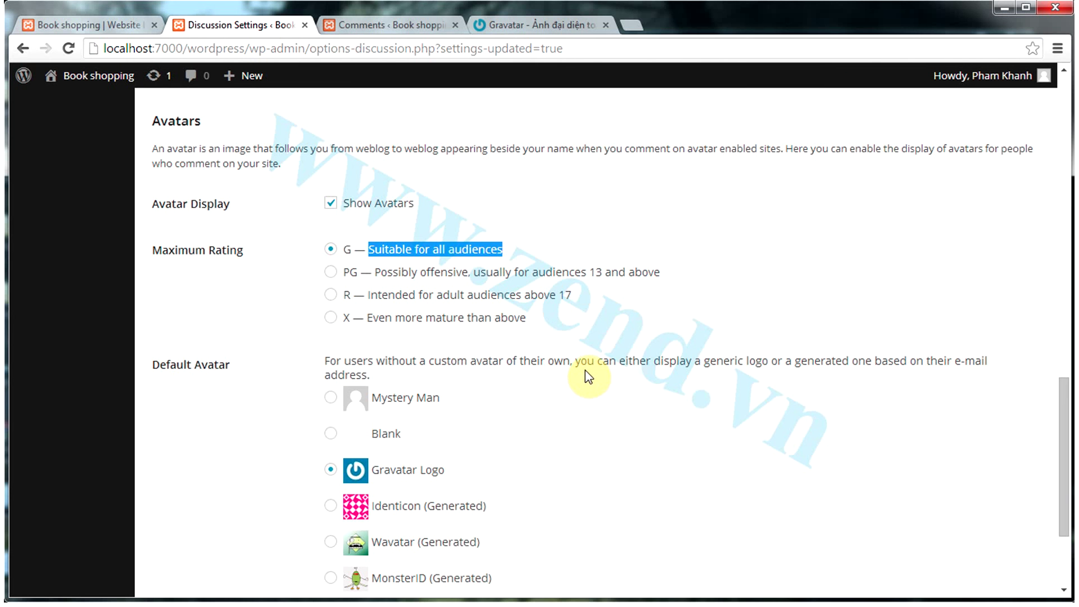
pyautogui.scroll(-3, 588, 377)
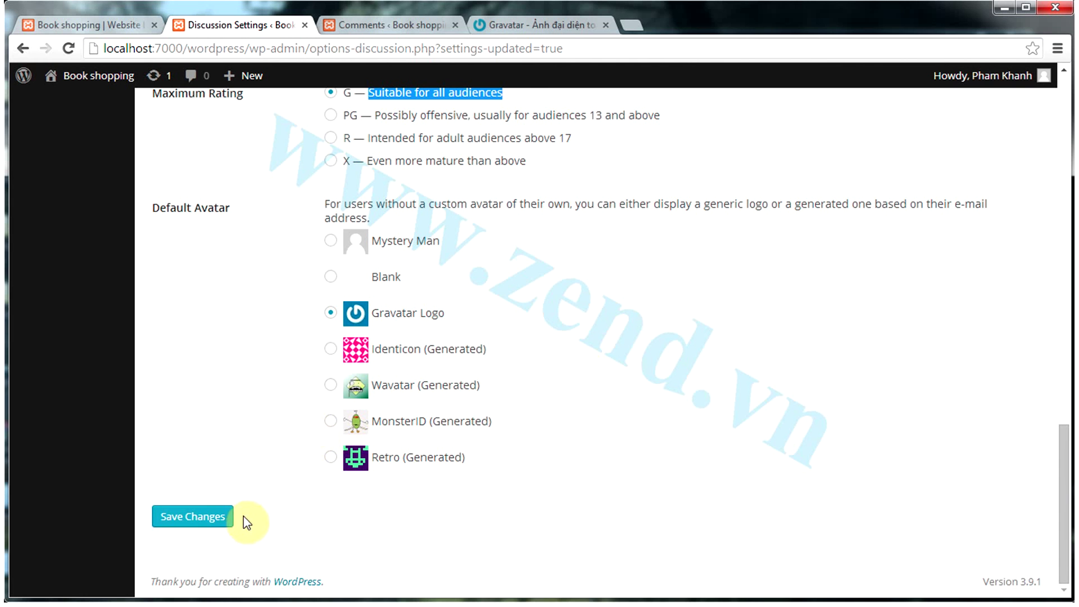
# Save the Discussion Settings with the Gravatar Logo avatar, review them, and select the page URL.
pyautogui.click(202, 517)
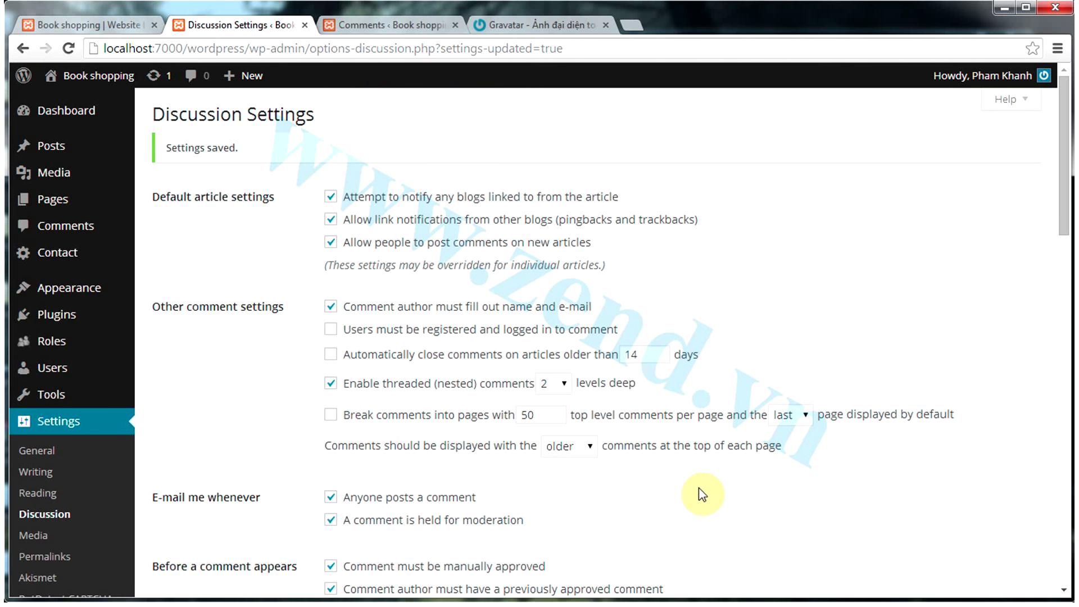
pyautogui.scroll(-3, 701, 495)
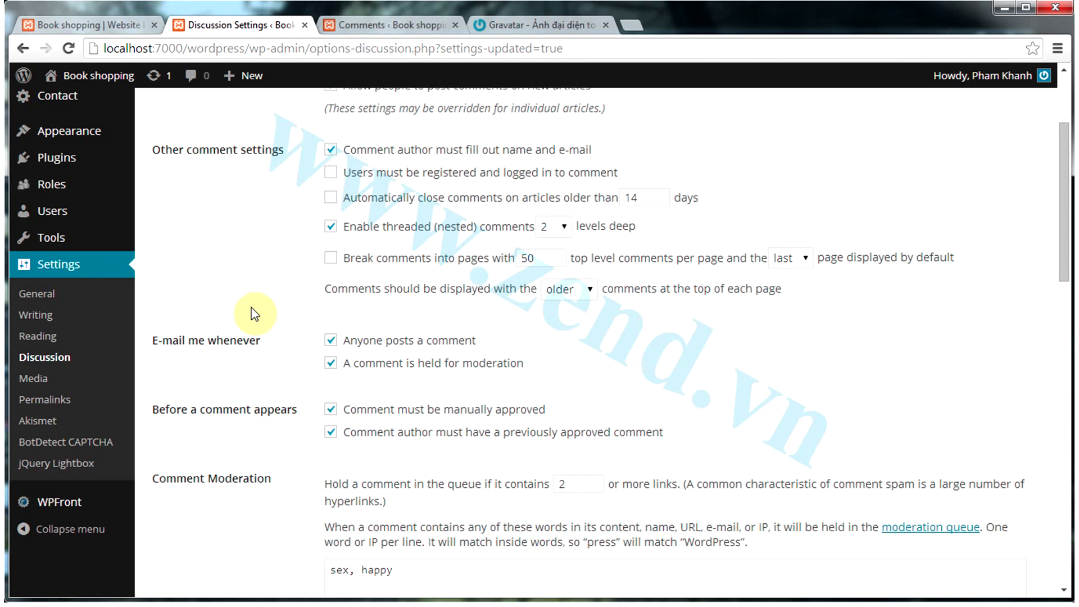
pyautogui.hotkey('ctrl', 'l')
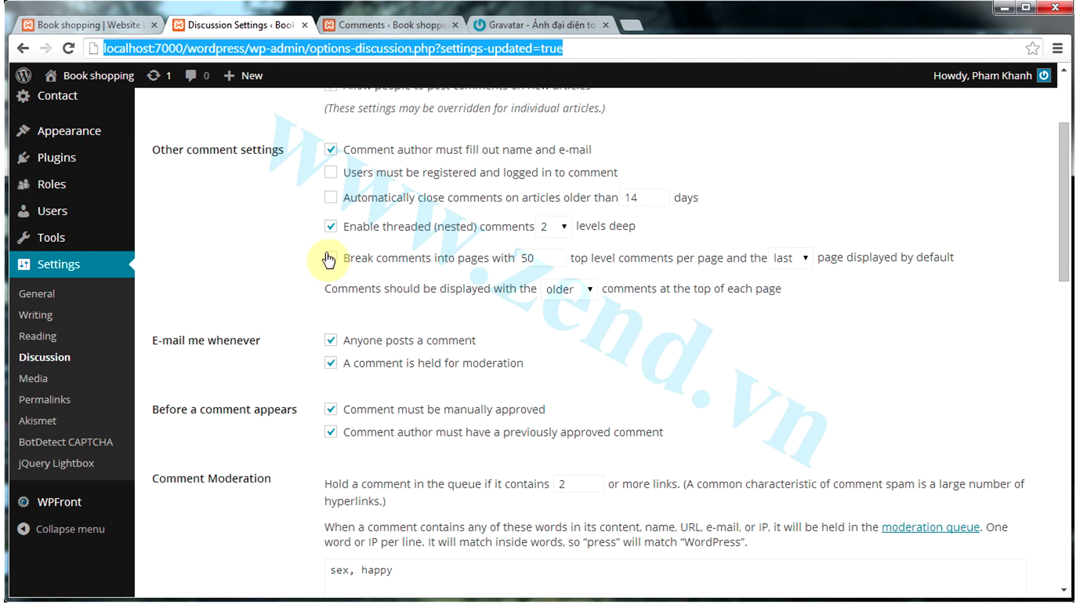